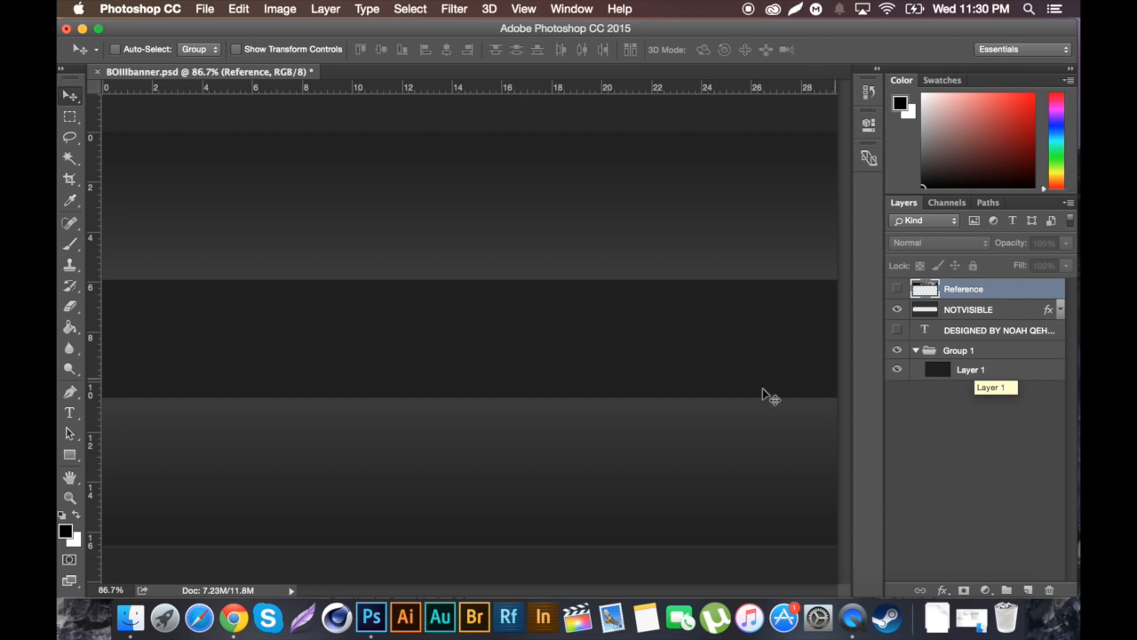
pyautogui.click(971, 618)
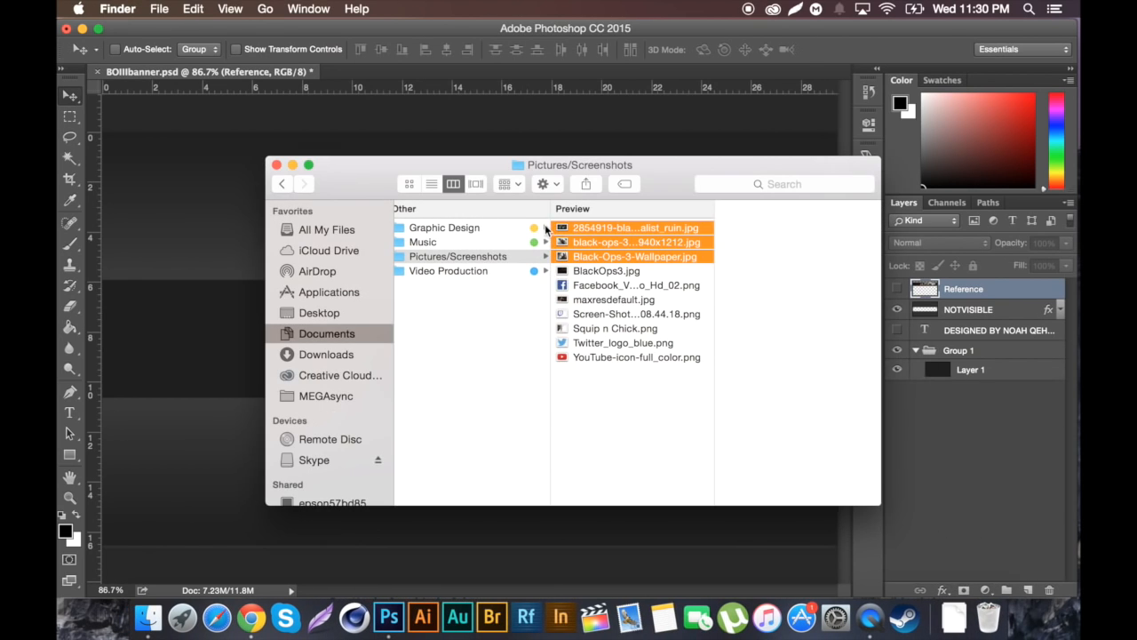
pyautogui.click(670, 29)
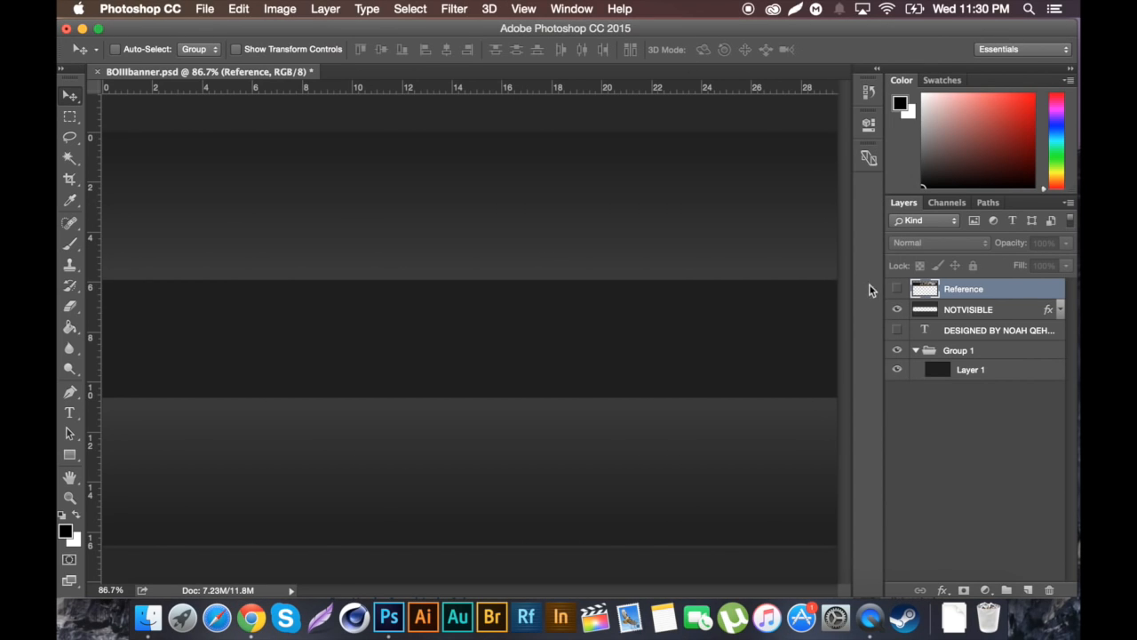
# - Add a new layer above Layer 1 and fill a tall rectangular selection on it with black, spanning the banner strip's full height
pyautogui.click(968, 371)
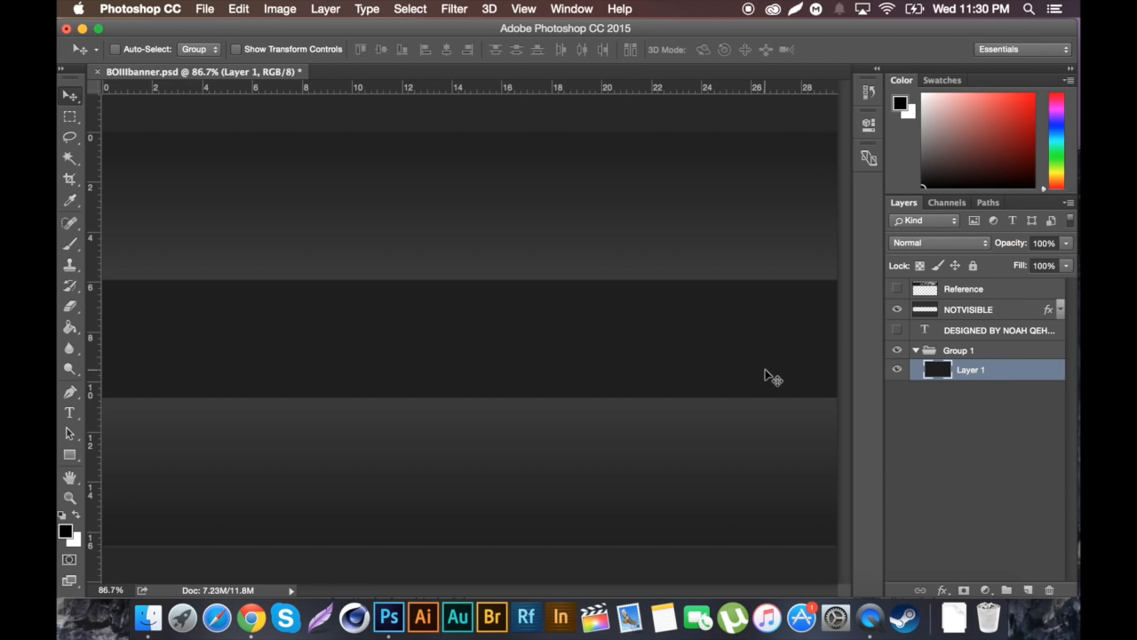
pyautogui.press('super+shift+alt+n')
pyautogui.press('m')
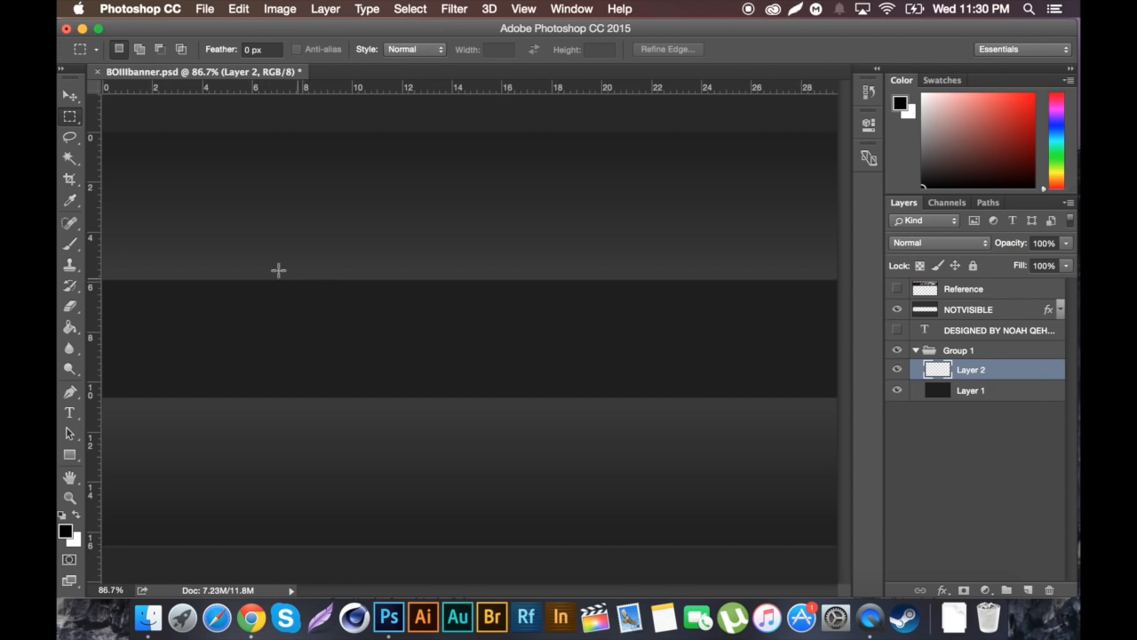
pyautogui.moveTo(262, 246); pyautogui.dragTo(440, 496)
pyautogui.press('super+d')
pyautogui.press('super+z')
pyautogui.click(70, 327)
pyautogui.click(320, 392)
pyautogui.press('super+d')
# - Move the black rectangle towards the left end of the banner strip and rotate it 30 degrees into a slanted block
pyautogui.press('v')
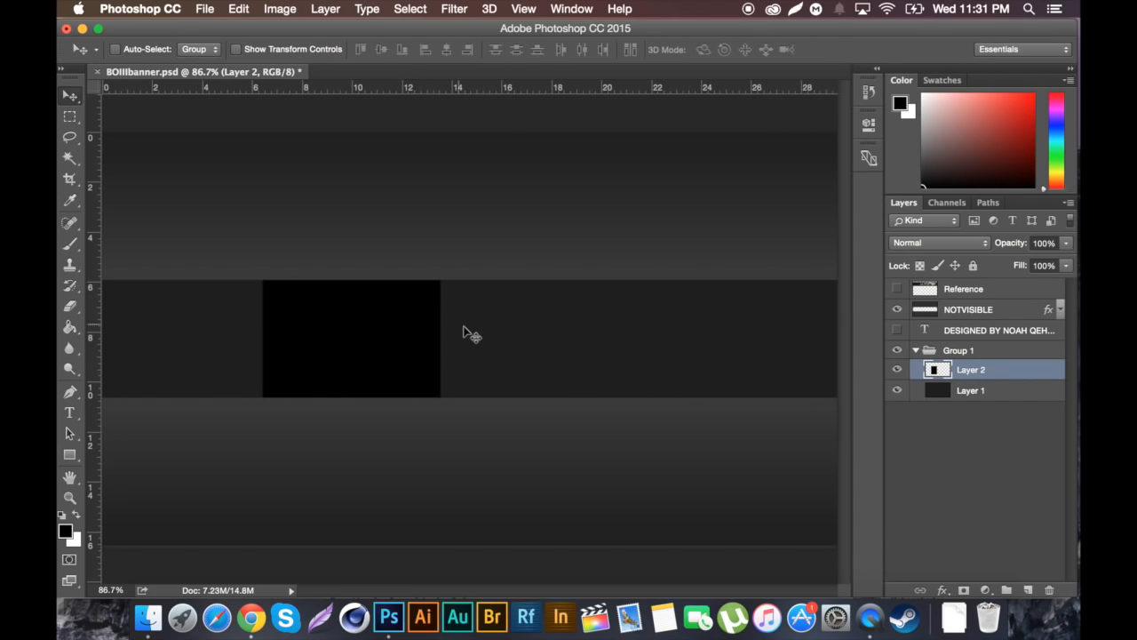
pyautogui.moveTo(432, 350); pyautogui.dragTo(370, 346)
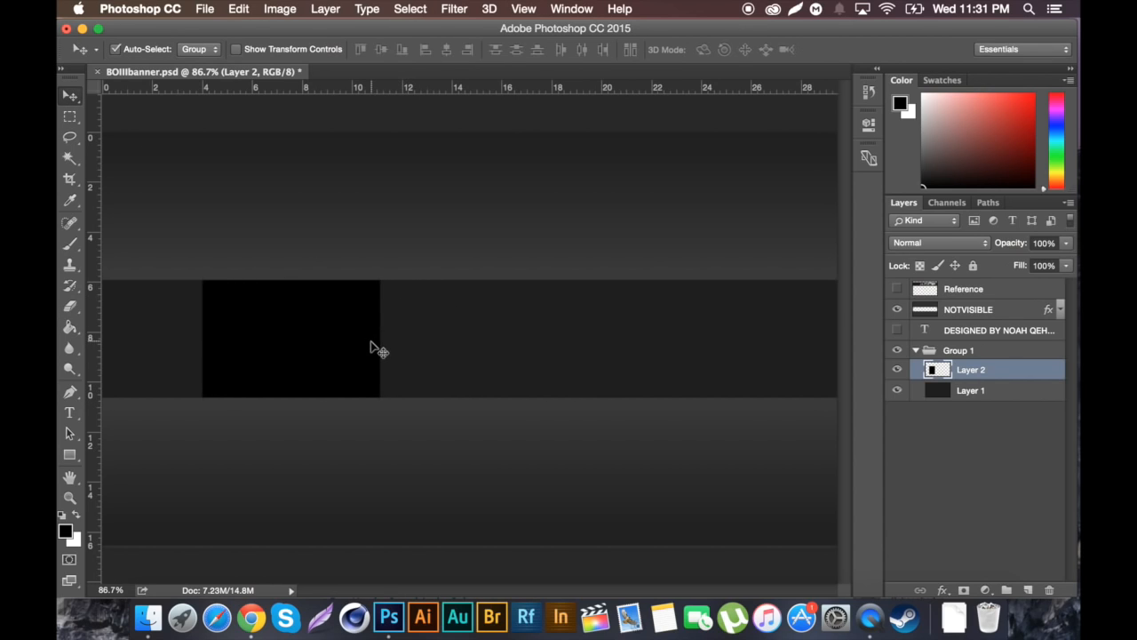
pyautogui.press('super+t')
pyautogui.moveTo(454, 372); pyautogui.dragTo(458, 481)
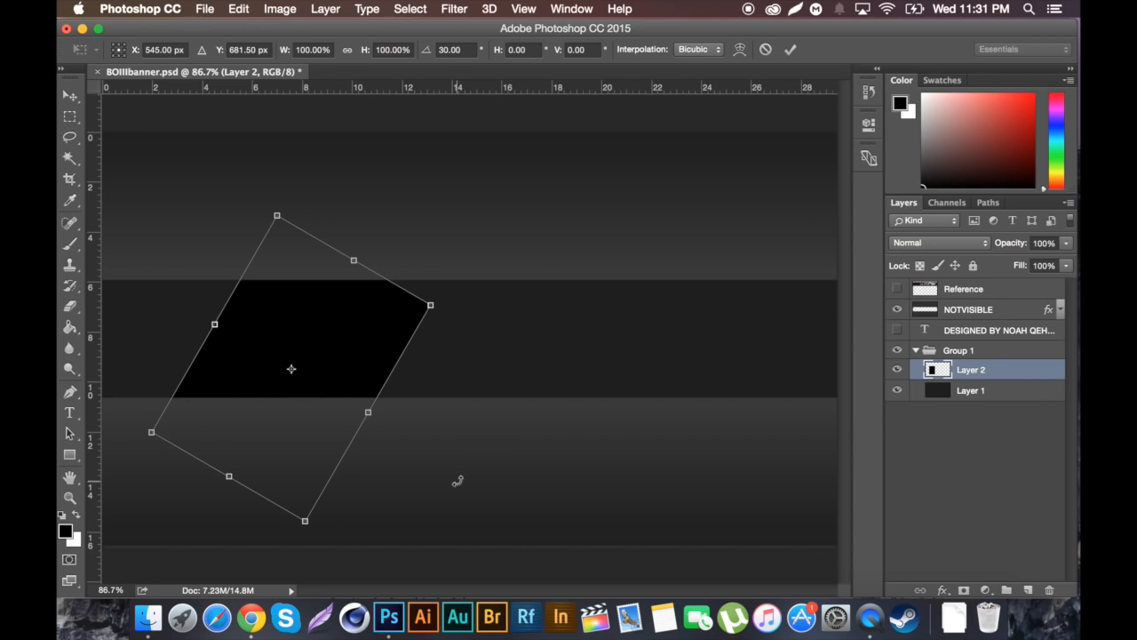
pyautogui.press('Return')
# - Duplicate the slanted block twice into an evenly spaced row of three, and shift all three slightly left
pyautogui.moveTo(321, 384); pyautogui.dragTo(694, 363)
pyautogui.press('super+j')
pyautogui.press('super+j')
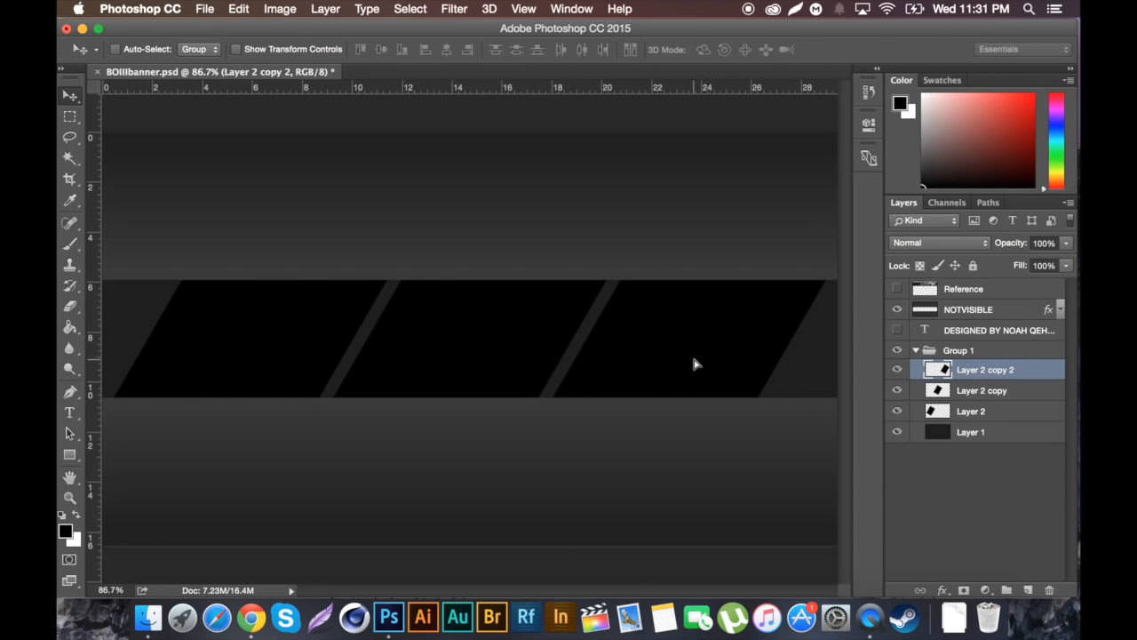
pyautogui.keyDown('shift'); pyautogui.click(972, 406); pyautogui.keyUp('shift')
pyautogui.moveTo(728, 389); pyautogui.dragTo(722, 390)
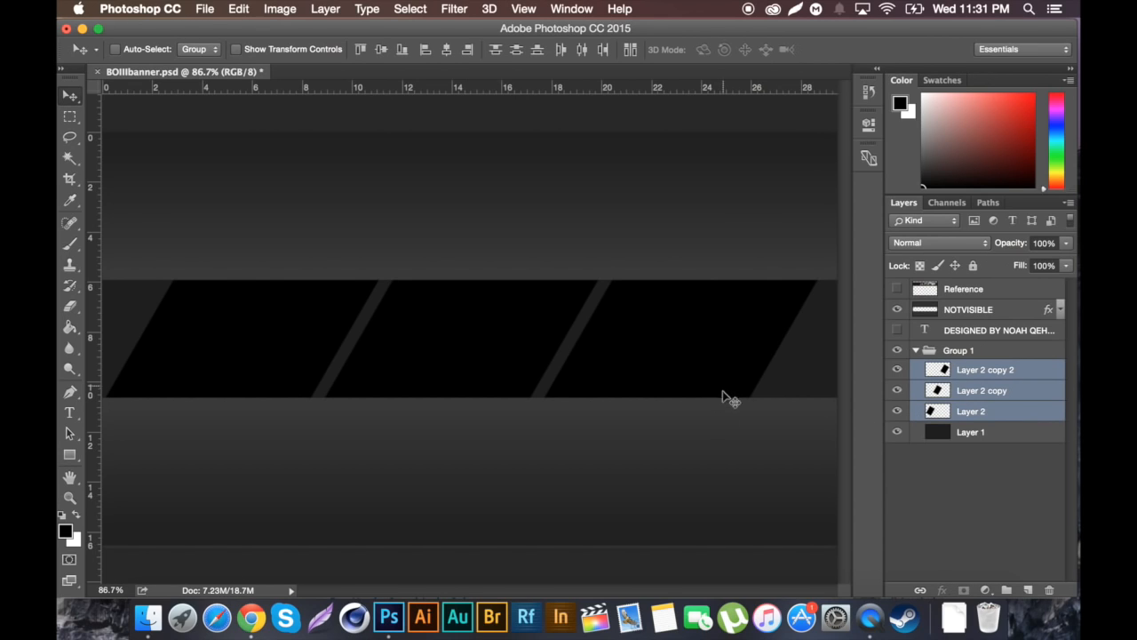
# - Rename the three block layers Left, Mid and Right according to their position in the strip
pyautogui.doubleClick(965, 412)
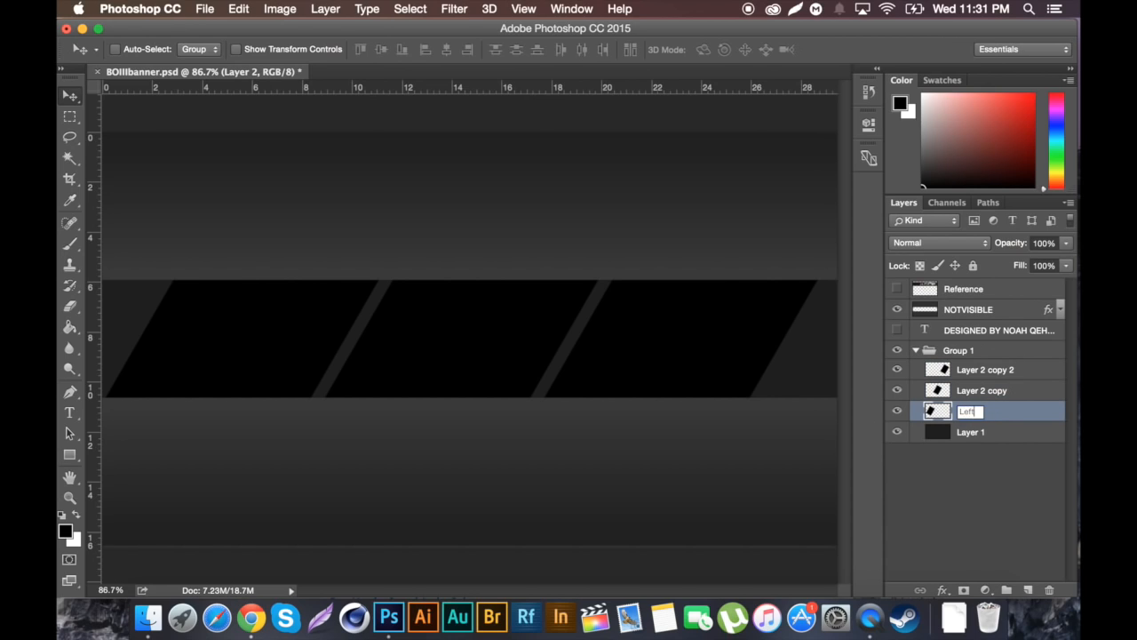
pyautogui.doubleClick(989, 391)
pyautogui.write('Mid')
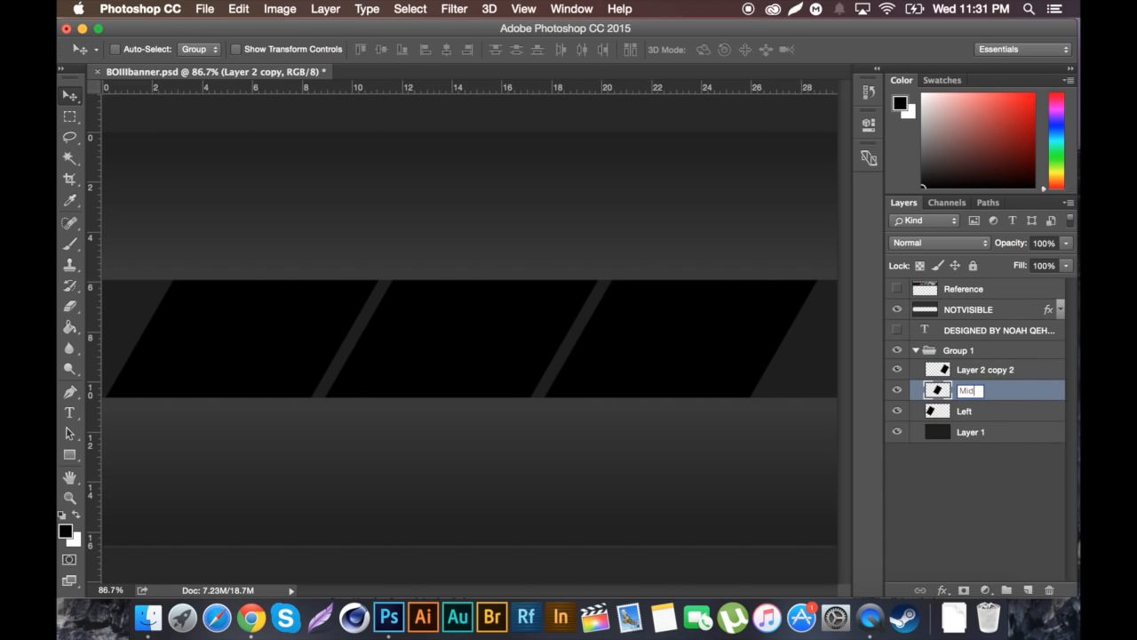
pyautogui.press('Return')
pyautogui.doubleClick(977, 370)
pyautogui.write('Right')
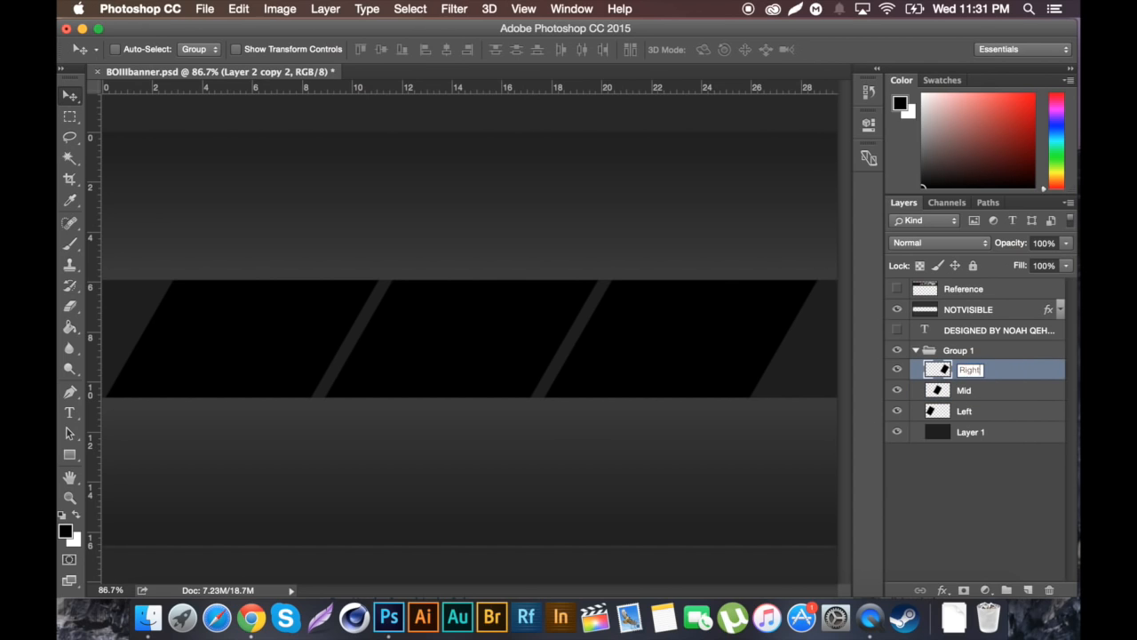
pyautogui.press('Return')
# - Place the three chosen Black Ops 3 images from the Pictures/Screenshots folder, scaling the specialist ruin image down over the left block
pyautogui.click(149, 616)
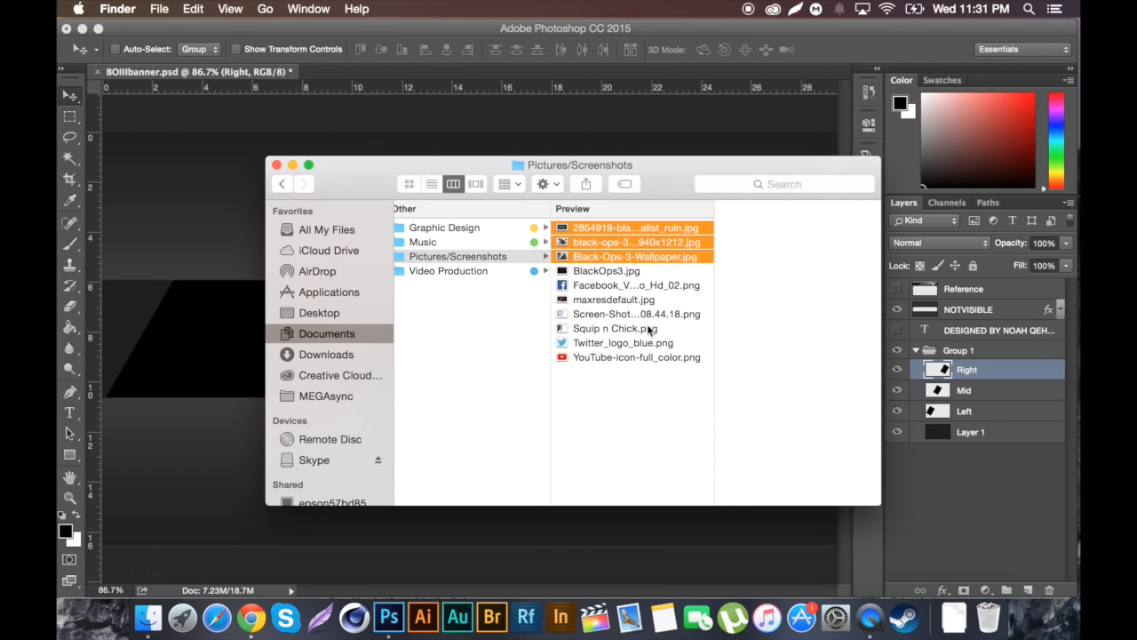
pyautogui.moveTo(607, 242); pyautogui.dragTo(199, 345)
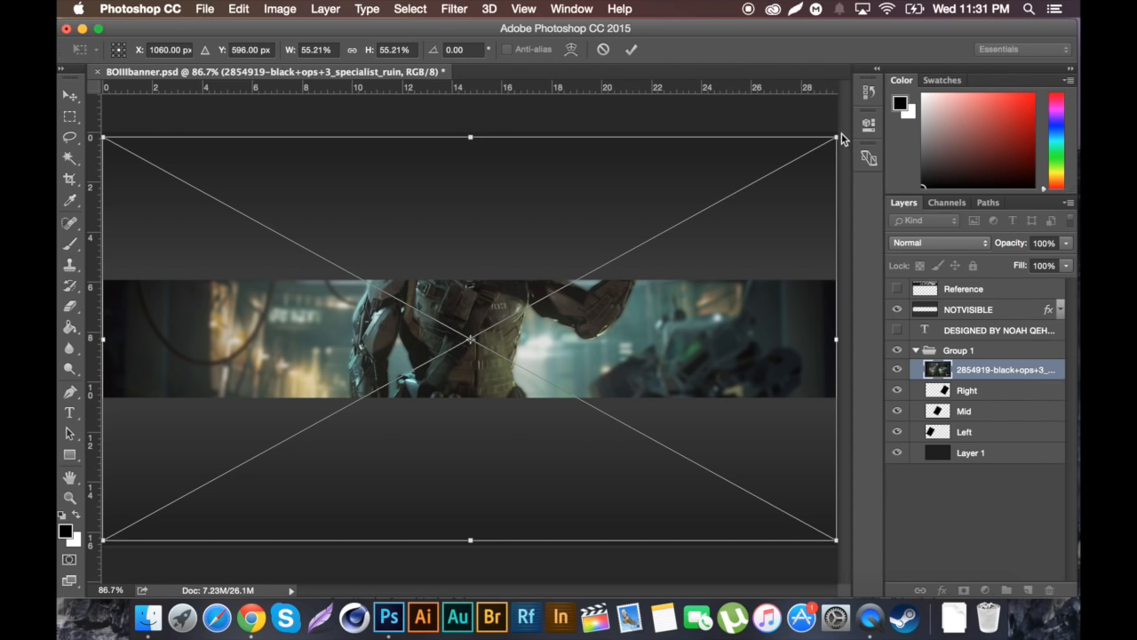
pyautogui.moveTo(838, 135); pyautogui.dragTo(477, 378)
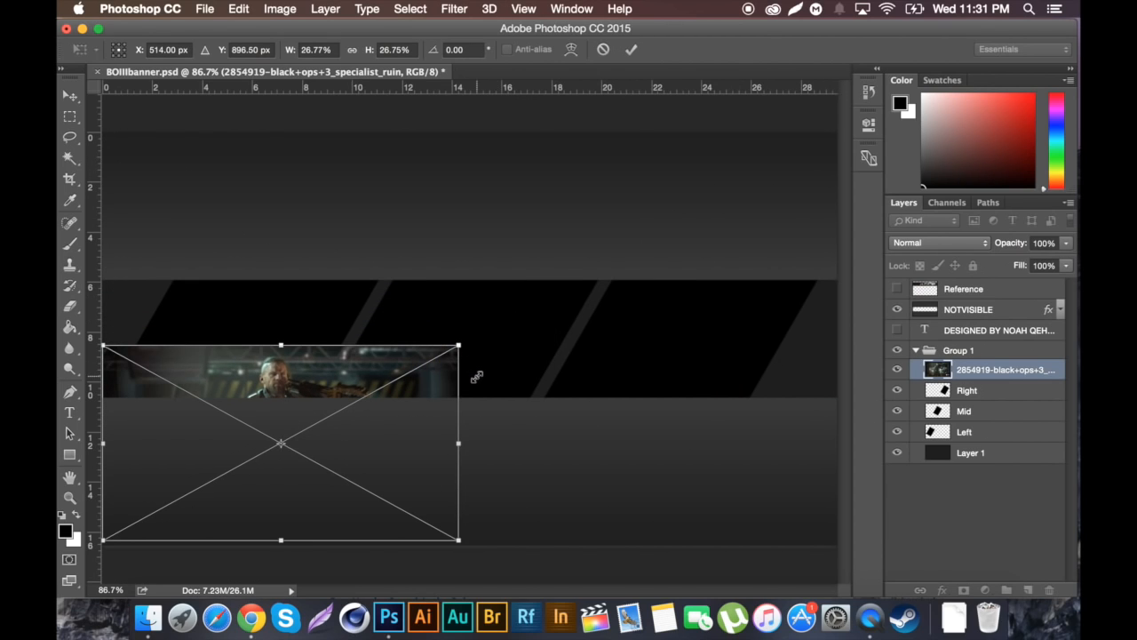
pyautogui.moveTo(424, 439); pyautogui.dragTo(415, 339)
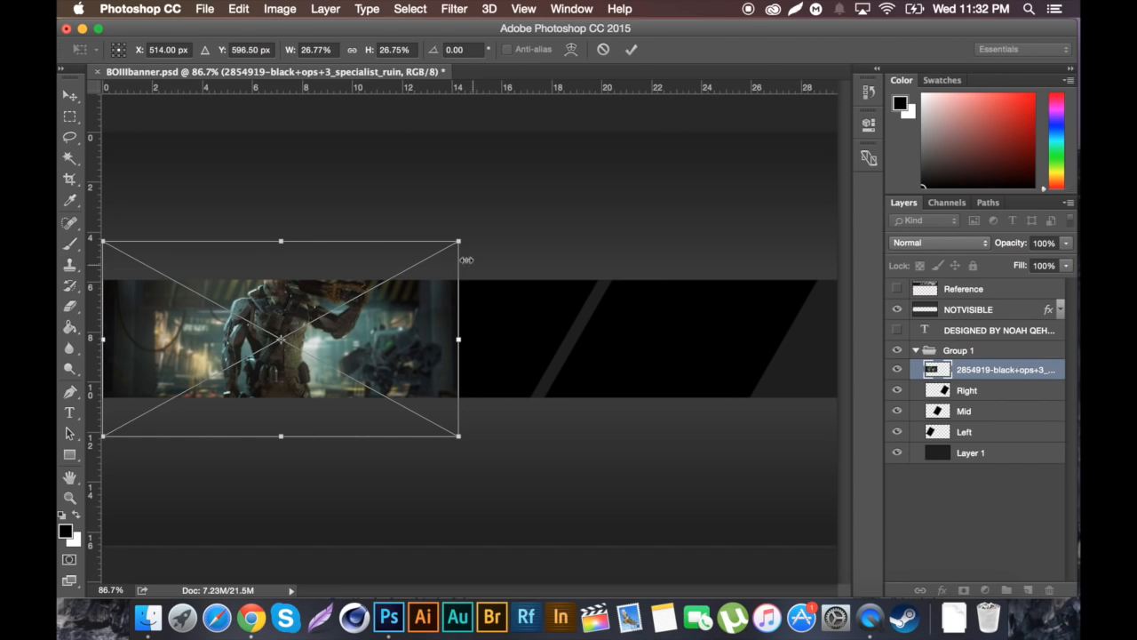
pyautogui.moveTo(452, 245); pyautogui.dragTo(434, 273)
pyautogui.moveTo(394, 318); pyautogui.dragTo(374, 330)
pyautogui.press('Return')
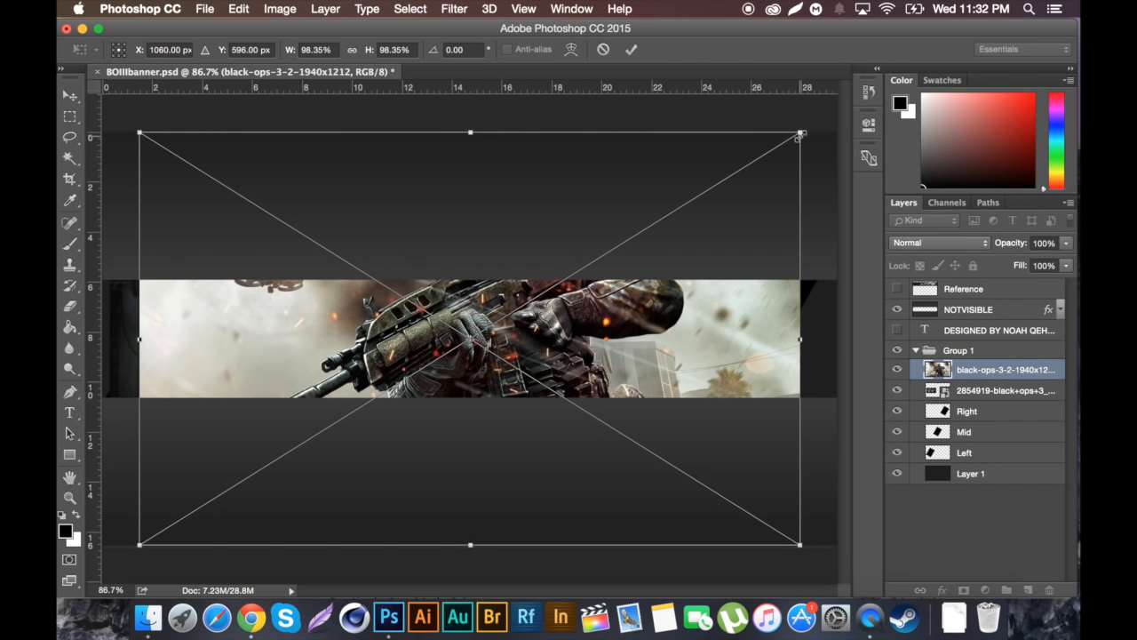
# - Scale the black-ops-3-2-1940x1212 image down over the middle block and the Black-Ops-3-Wallpaper image over the right block
pyautogui.moveTo(803, 130); pyautogui.dragTo(625, 255)
pyautogui.press('Return')
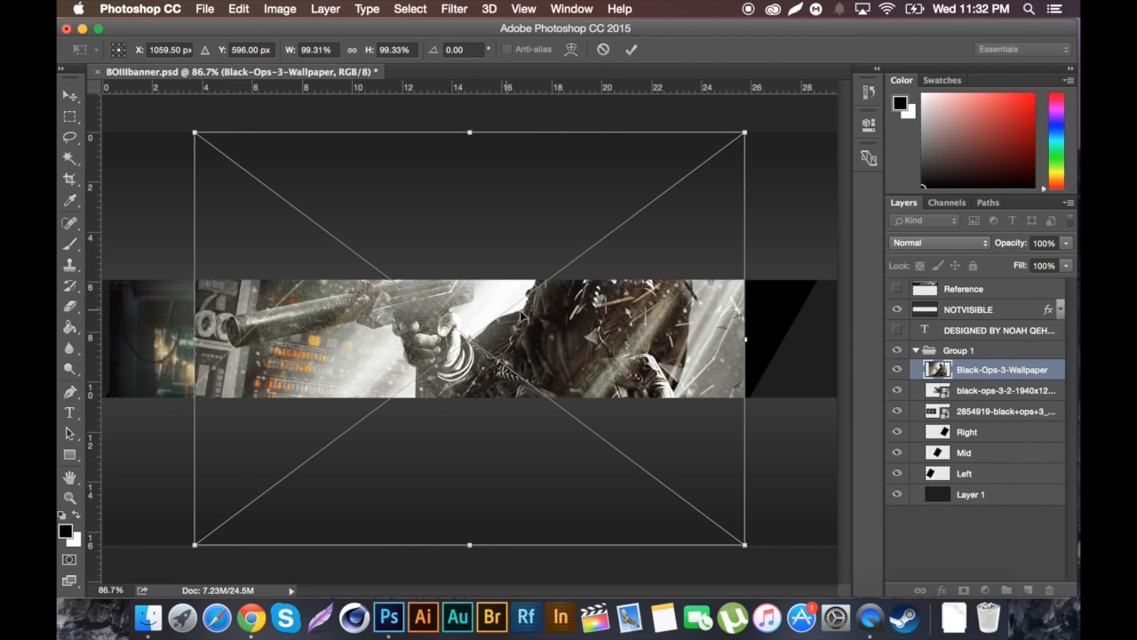
pyautogui.moveTo(518, 316); pyautogui.dragTo(590, 314)
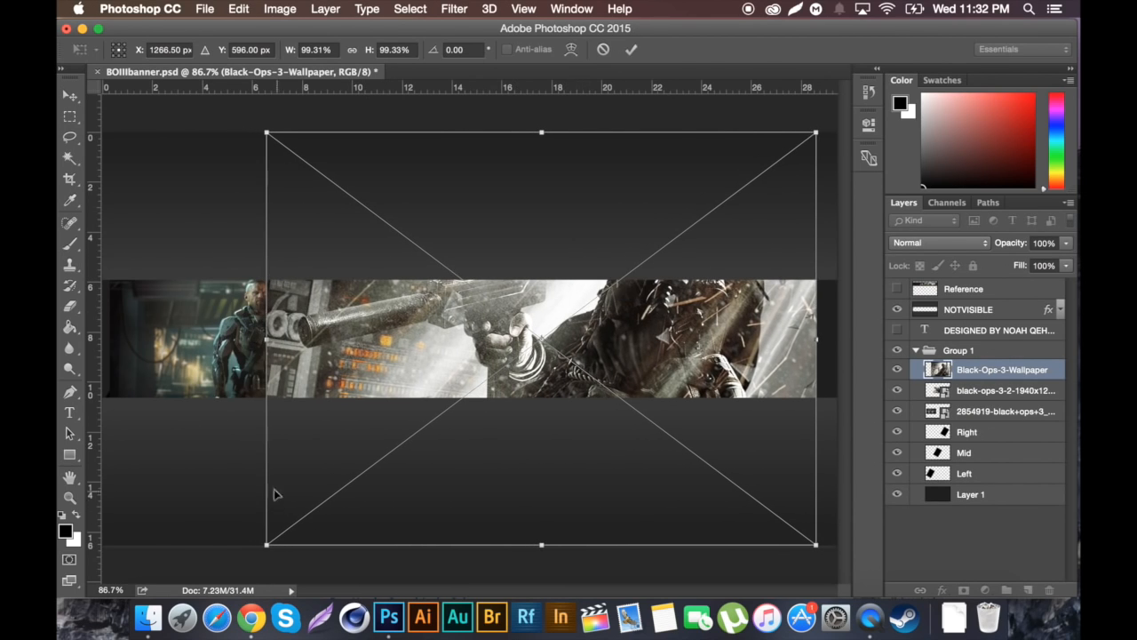
pyautogui.moveTo(266, 133); pyautogui.dragTo(457, 246)
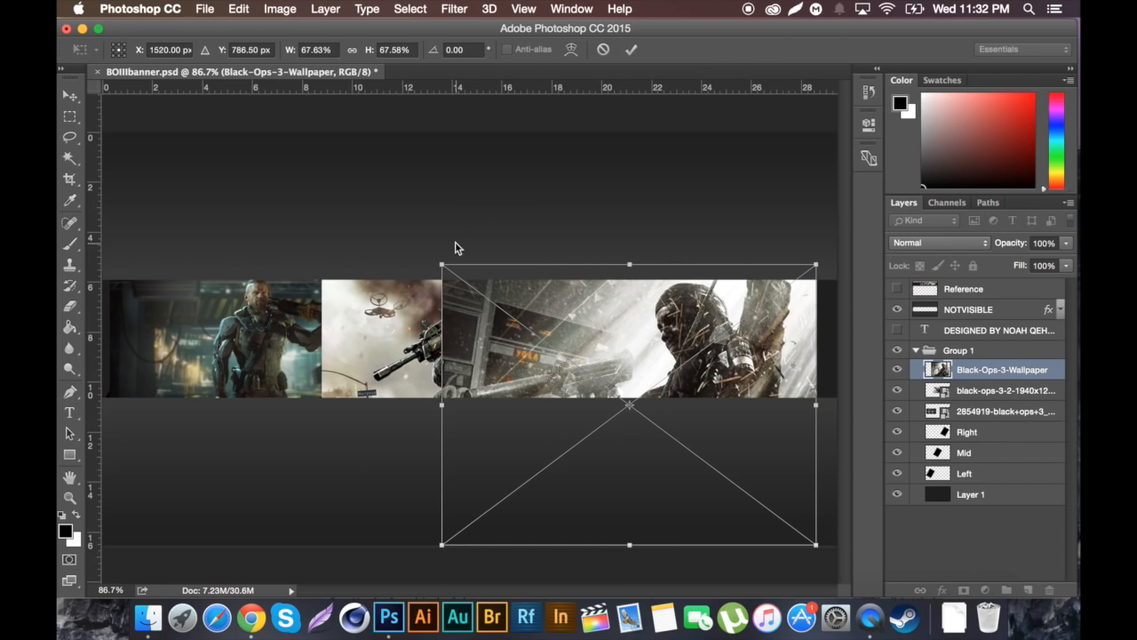
pyautogui.moveTo(445, 539); pyautogui.dragTo(568, 485)
pyautogui.press('Return')
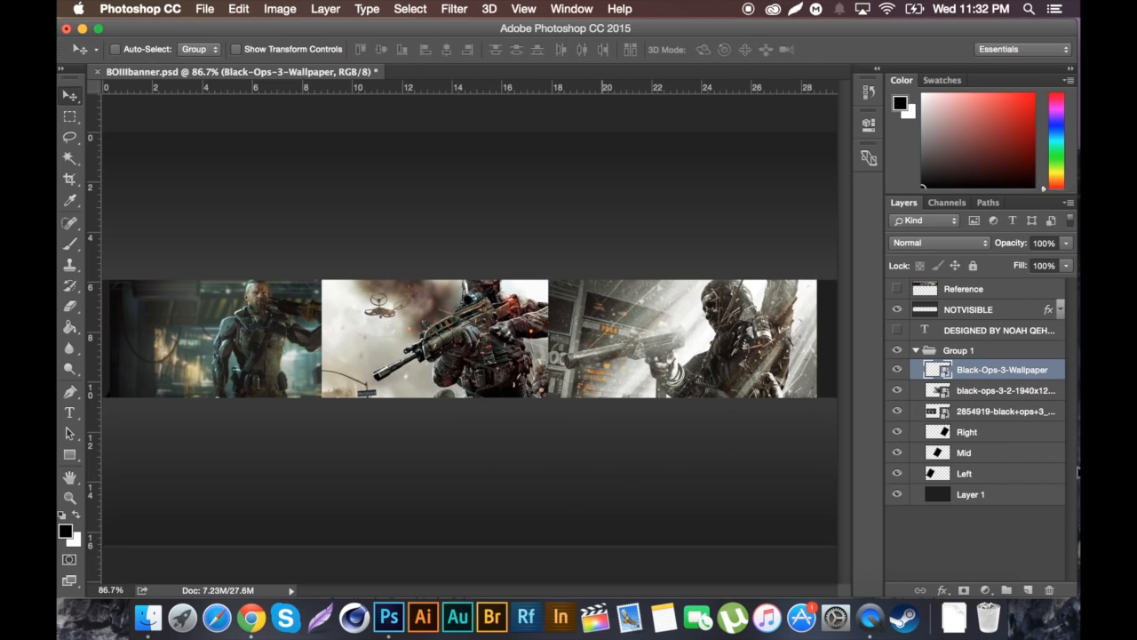
# - Rasterize the three placed image layers
pyautogui.keyDown('shift'); pyautogui.click(1007, 417); pyautogui.keyUp('shift')
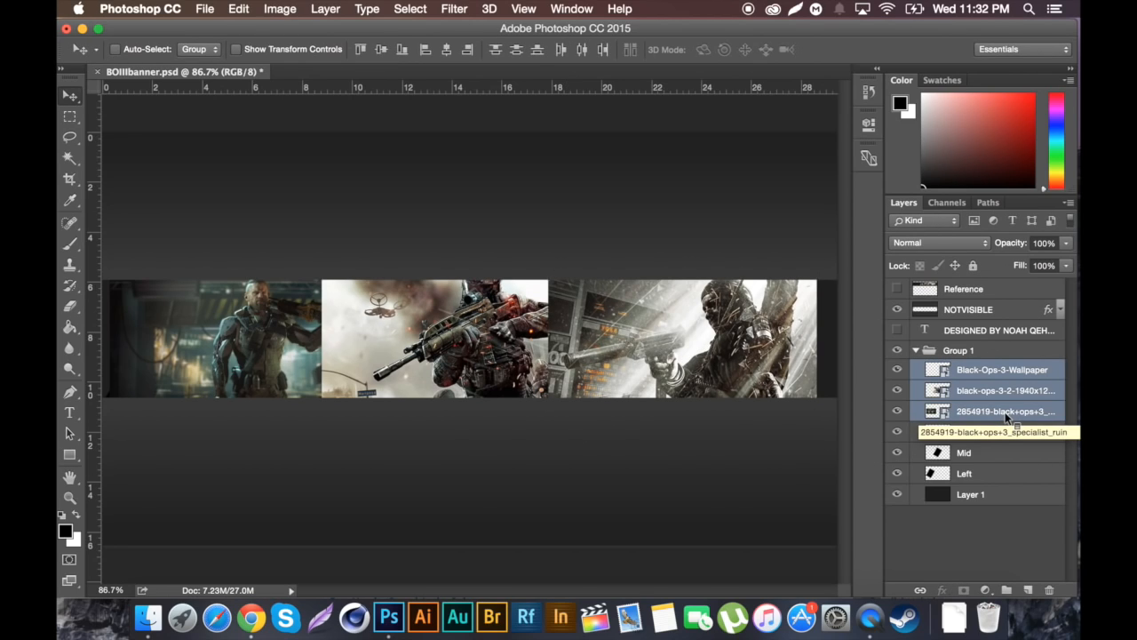
pyautogui.rightClick(1006, 417)
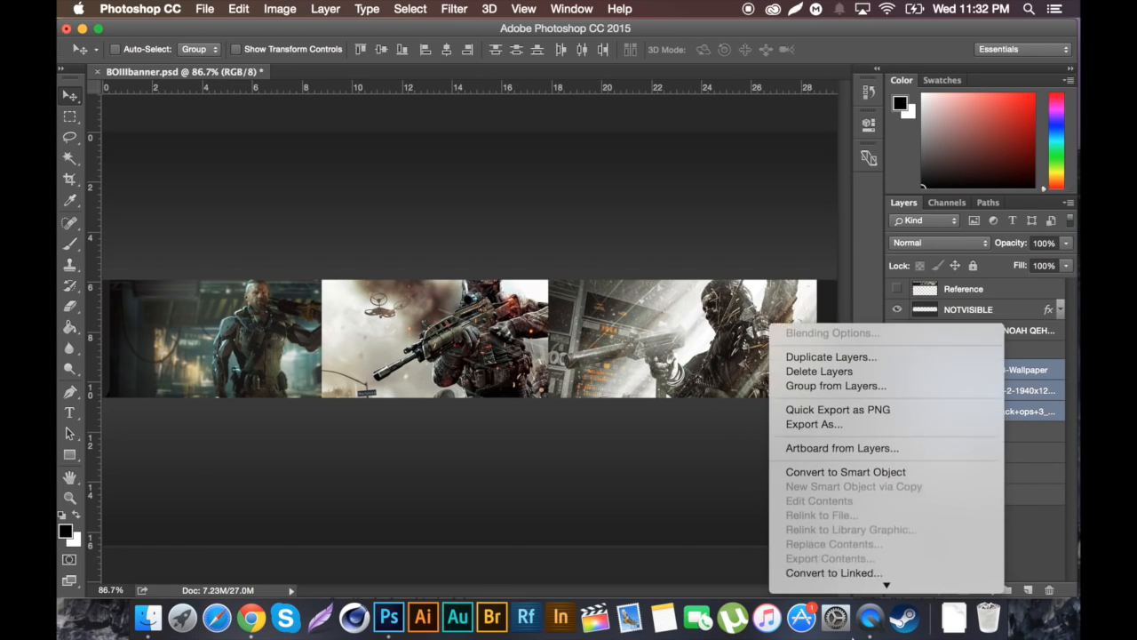
pyautogui.click(850, 467)
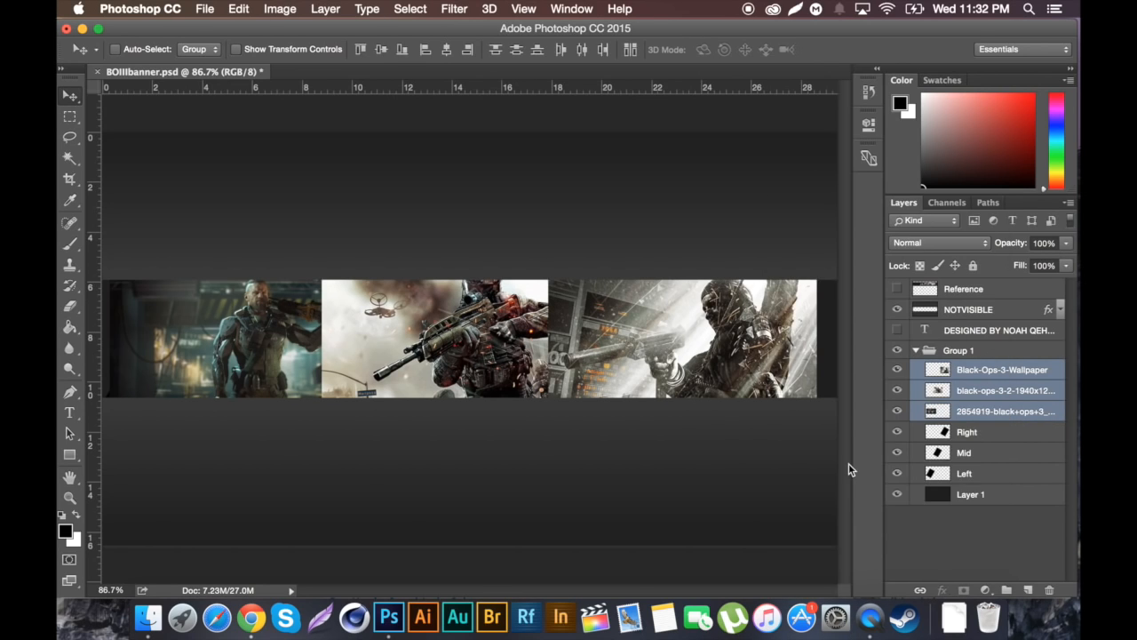
# - Reorder the image layers so the specialist ruin image sits directly above Left and black-ops-3-2-1940x1212 directly above Mid
pyautogui.click(982, 414)
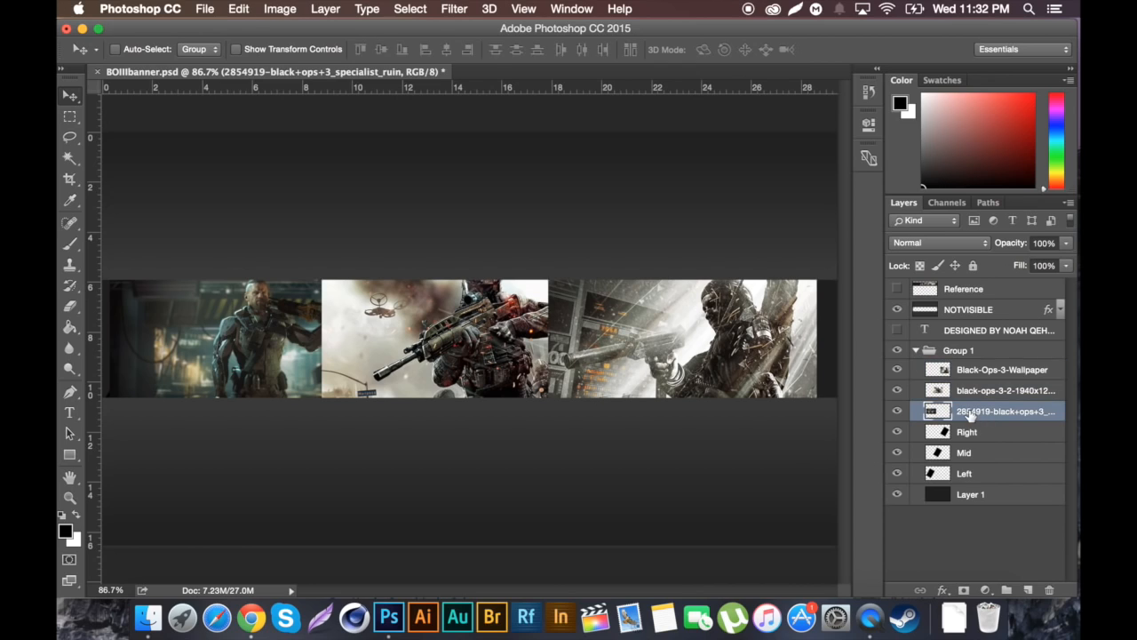
pyautogui.moveTo(969, 414); pyautogui.dragTo(970, 460)
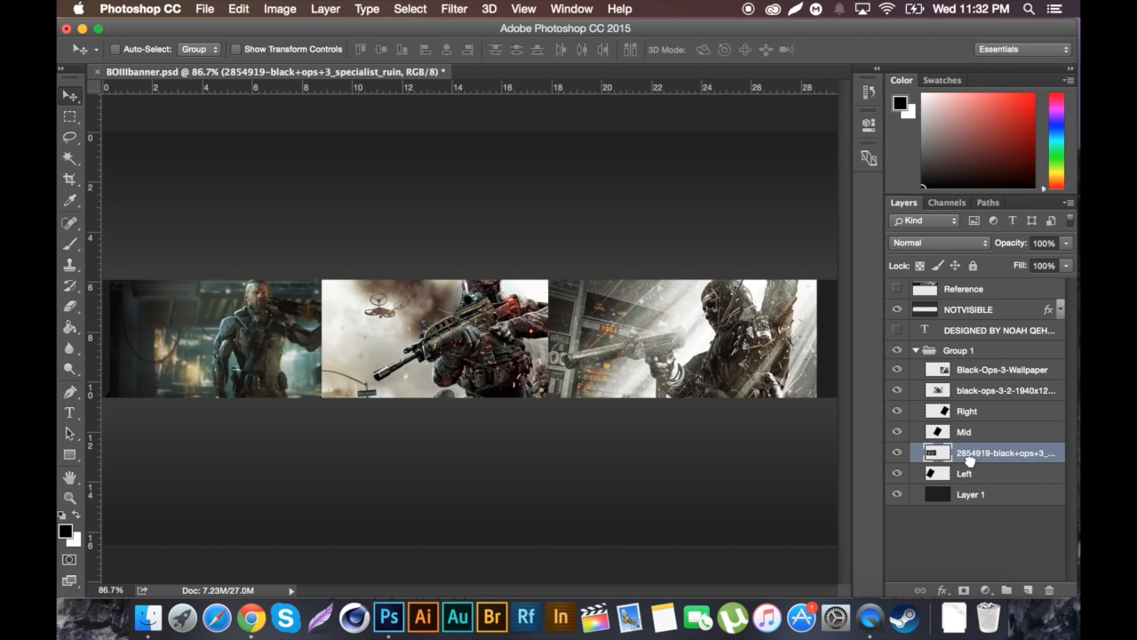
pyautogui.click(971, 396)
pyautogui.moveTo(968, 405); pyautogui.dragTo(970, 423)
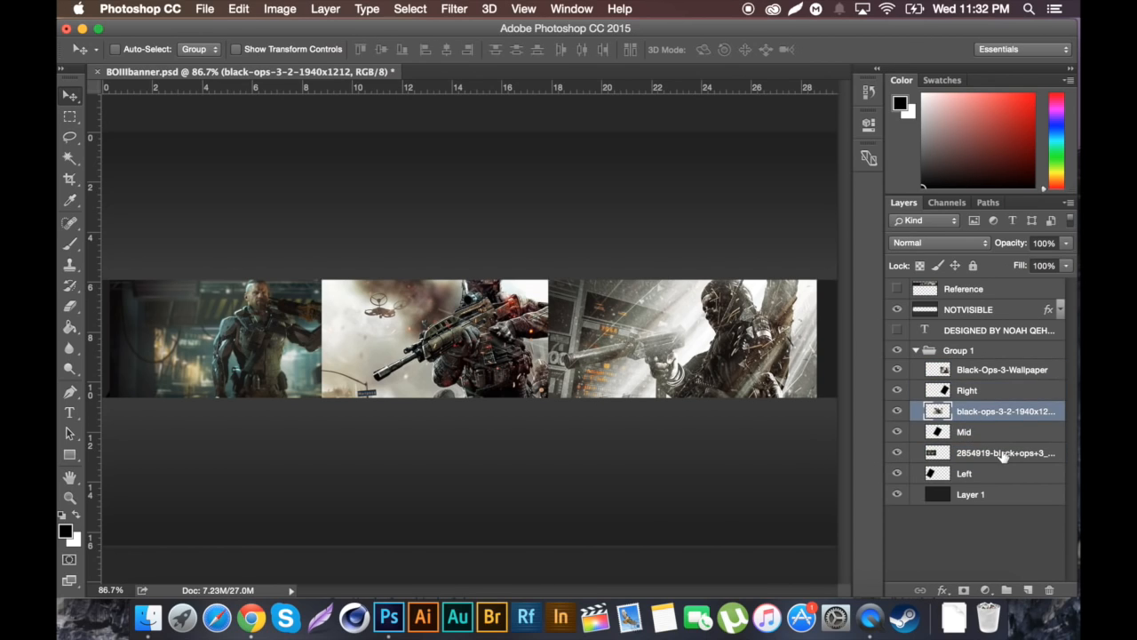
# - Create clipping masks so that each of the three images is clipped to the Left, Mid or Right block beneath it
pyautogui.rightClick(983, 453)
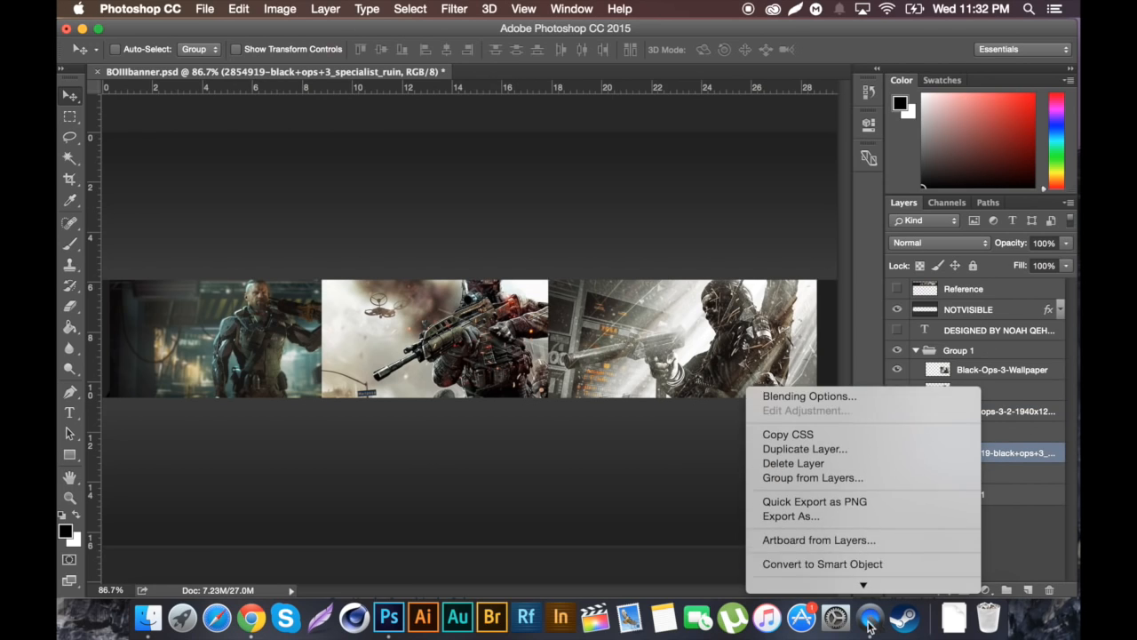
pyautogui.click(810, 485)
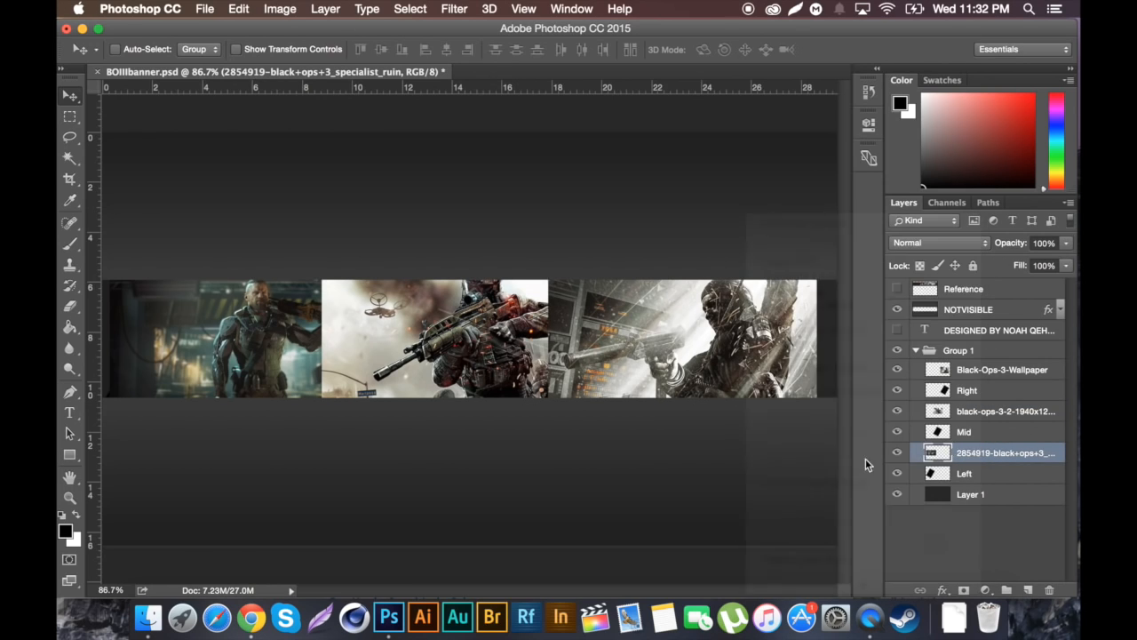
pyautogui.rightClick(986, 413)
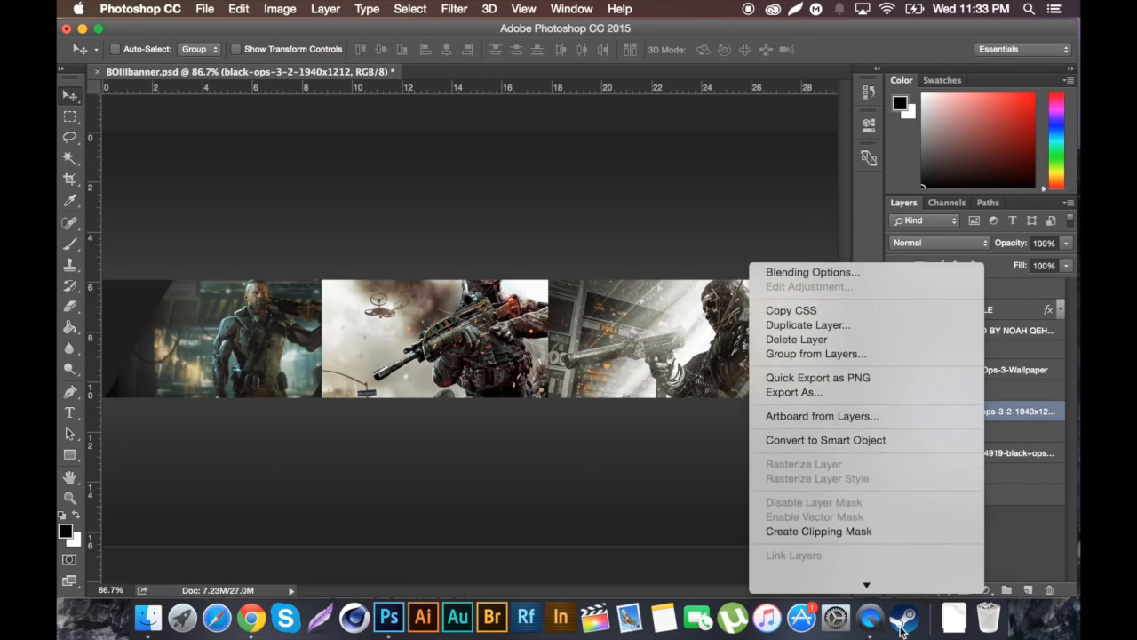
pyautogui.click(824, 474)
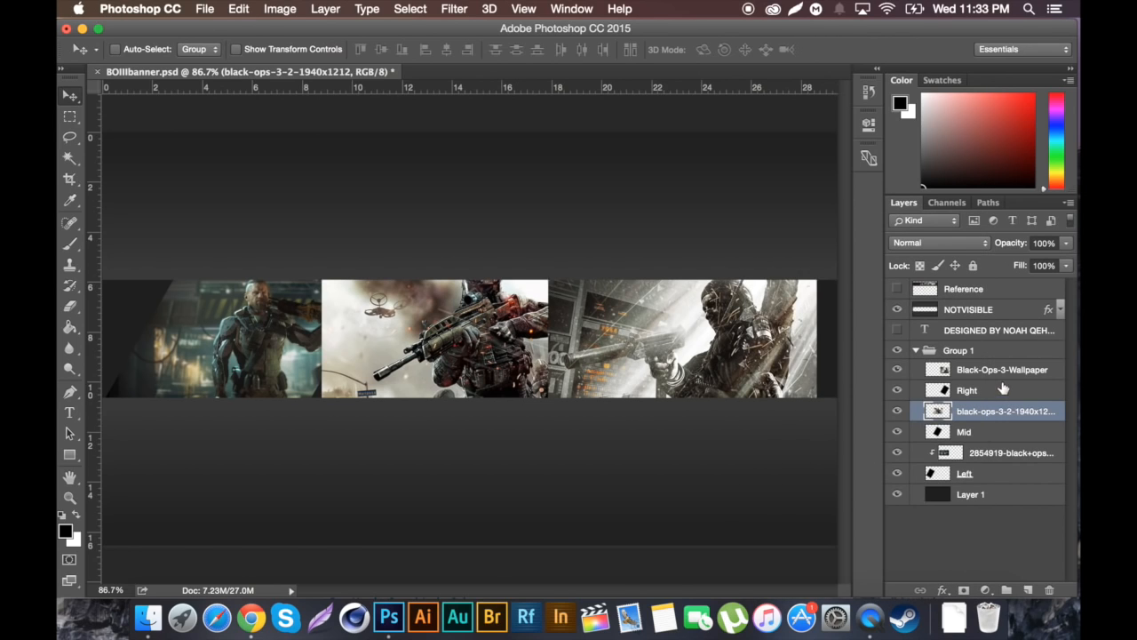
pyautogui.rightClick(988, 375)
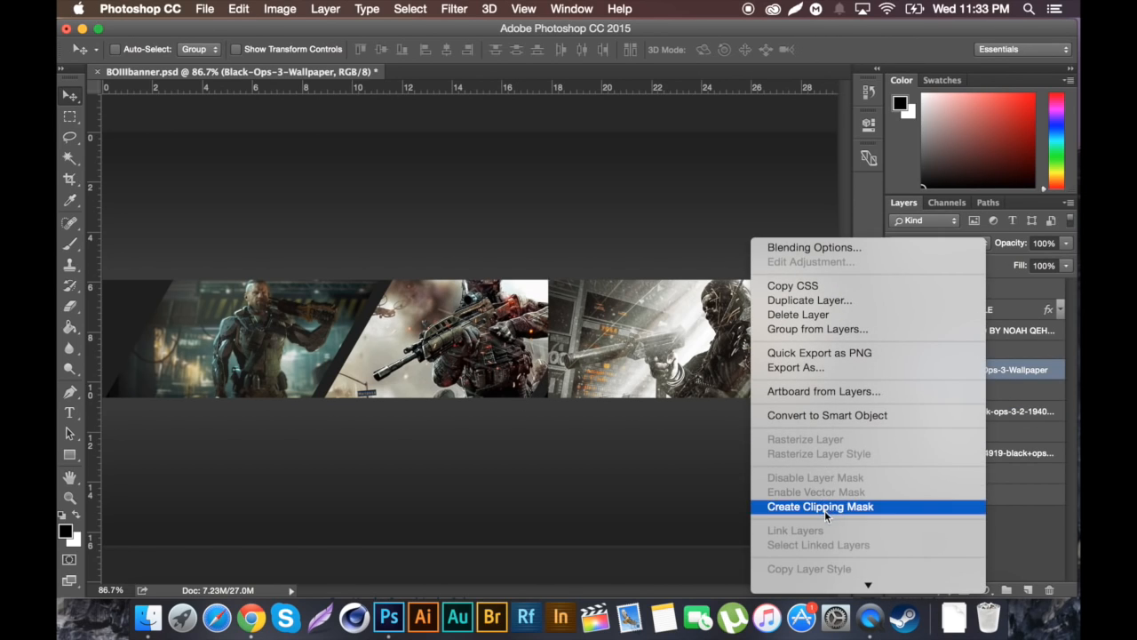
pyautogui.click(825, 510)
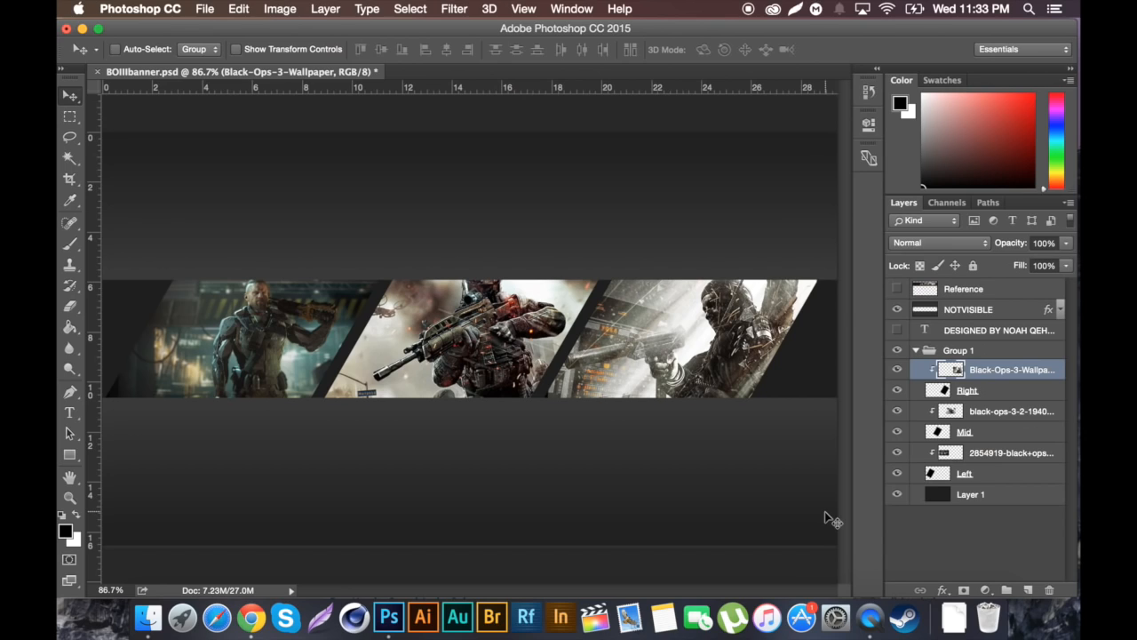
# - Shift the black-ops-3-2-1940x1212 image slightly left and up within the middle block
pyautogui.click(982, 413)
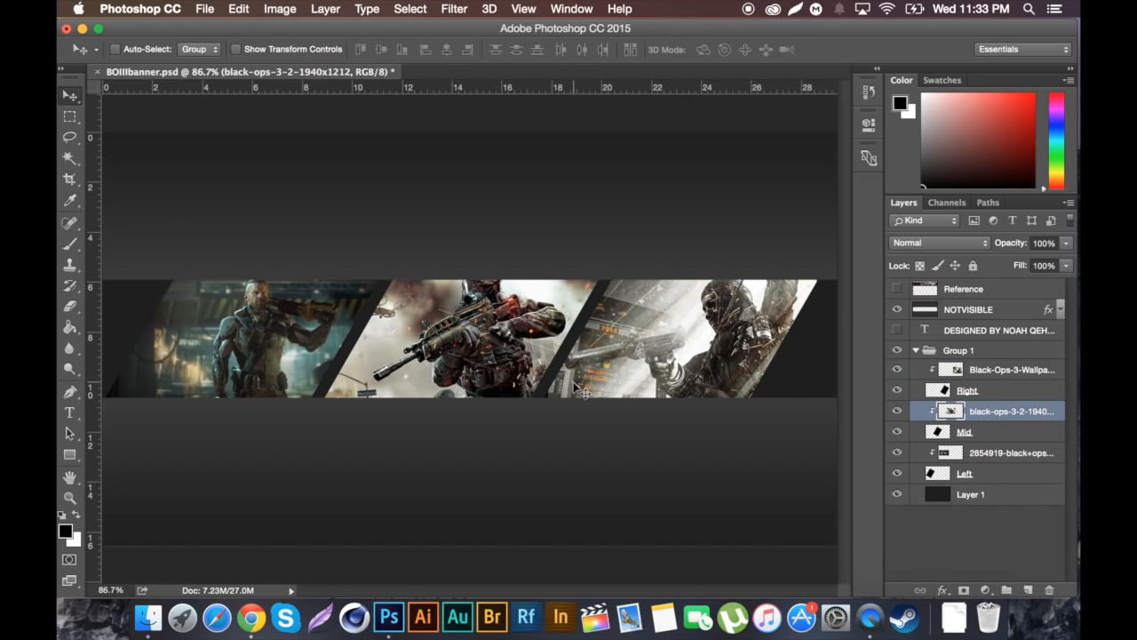
pyautogui.moveTo(533, 369); pyautogui.dragTo(520, 364)
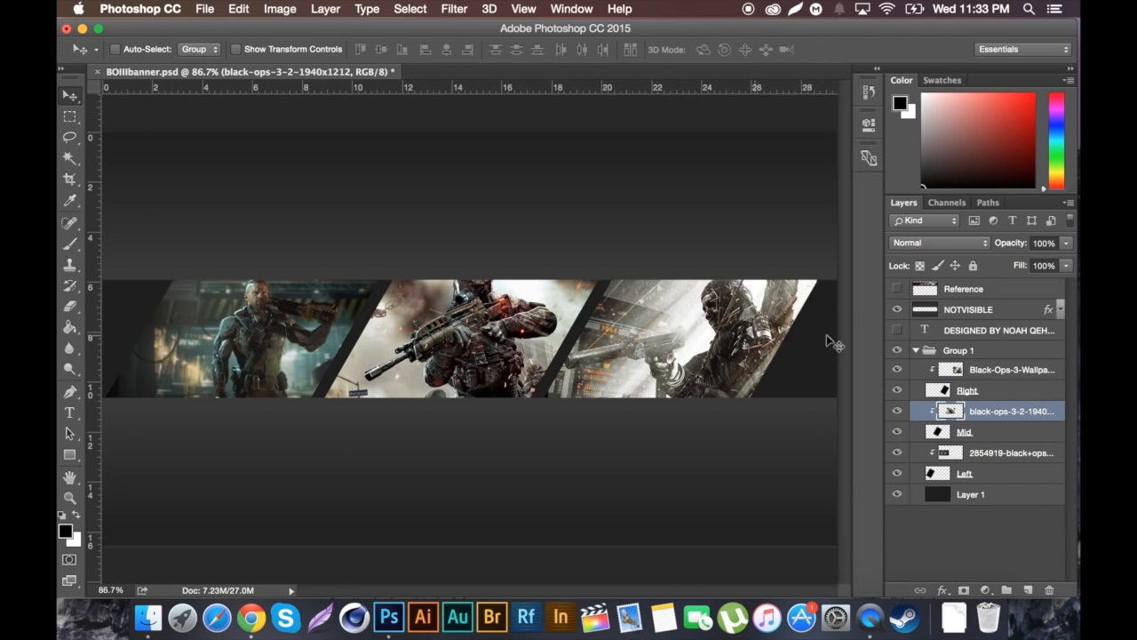
# - Shift the specialist ruin image slightly left within the left block and add an empty clipped layer directly above it
pyautogui.click(975, 454)
pyautogui.moveTo(347, 345); pyautogui.dragTo(335, 344)
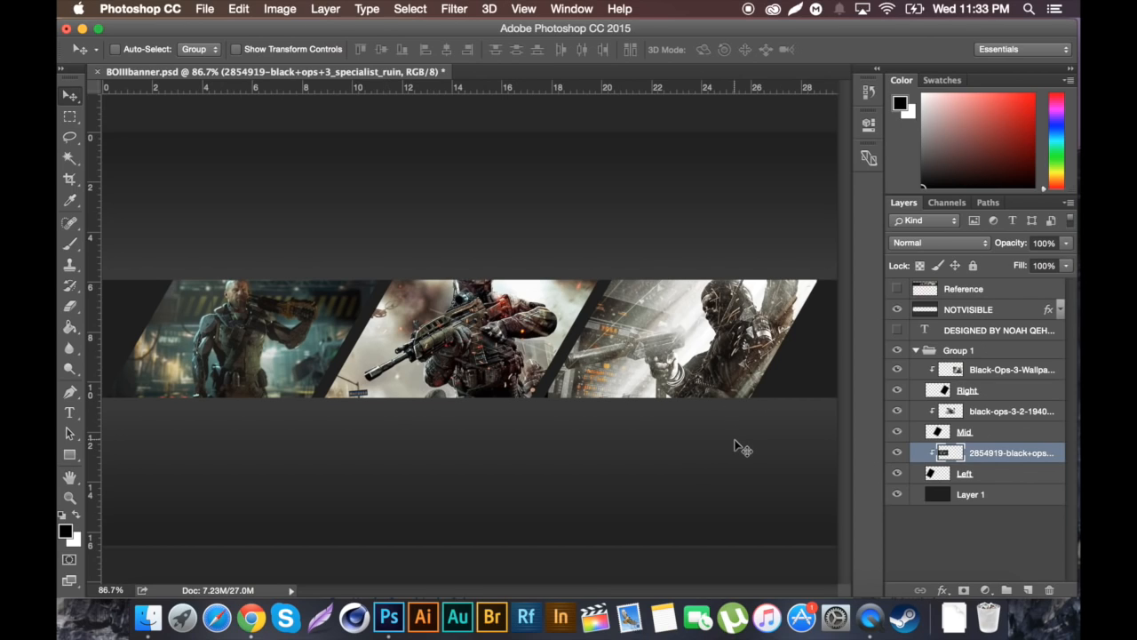
pyautogui.click(1004, 475)
pyautogui.click(1027, 591)
pyautogui.moveTo(977, 484); pyautogui.dragTo(971, 452)
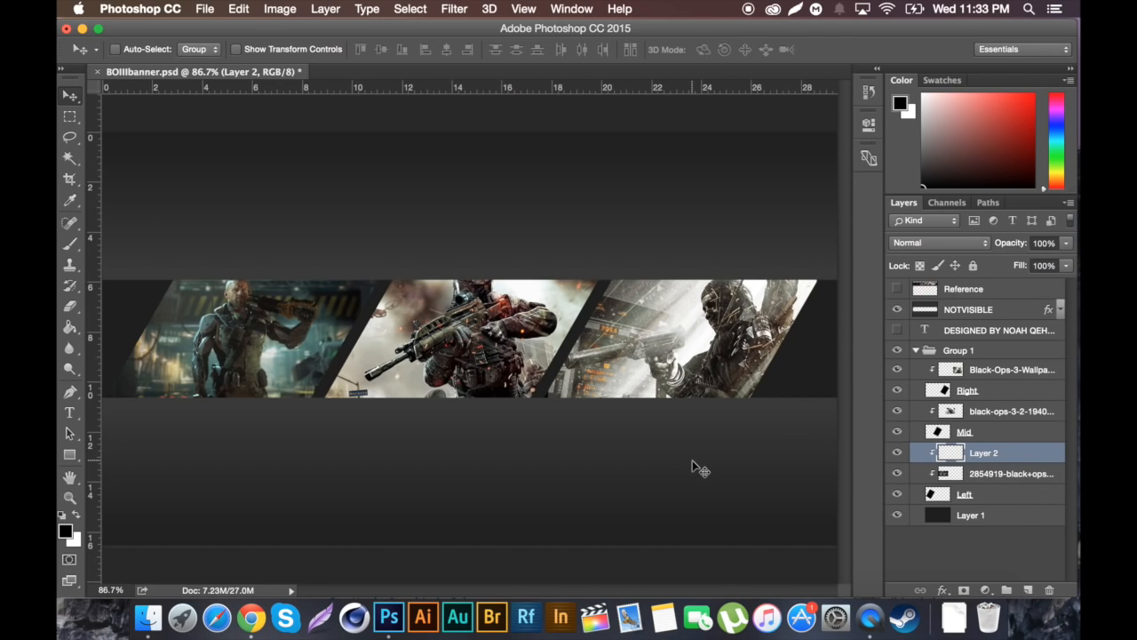
# - With white as the foreground colour, draw a closed, slanted Pen path with a curved upper edge across the left block
pyautogui.click(70, 391)
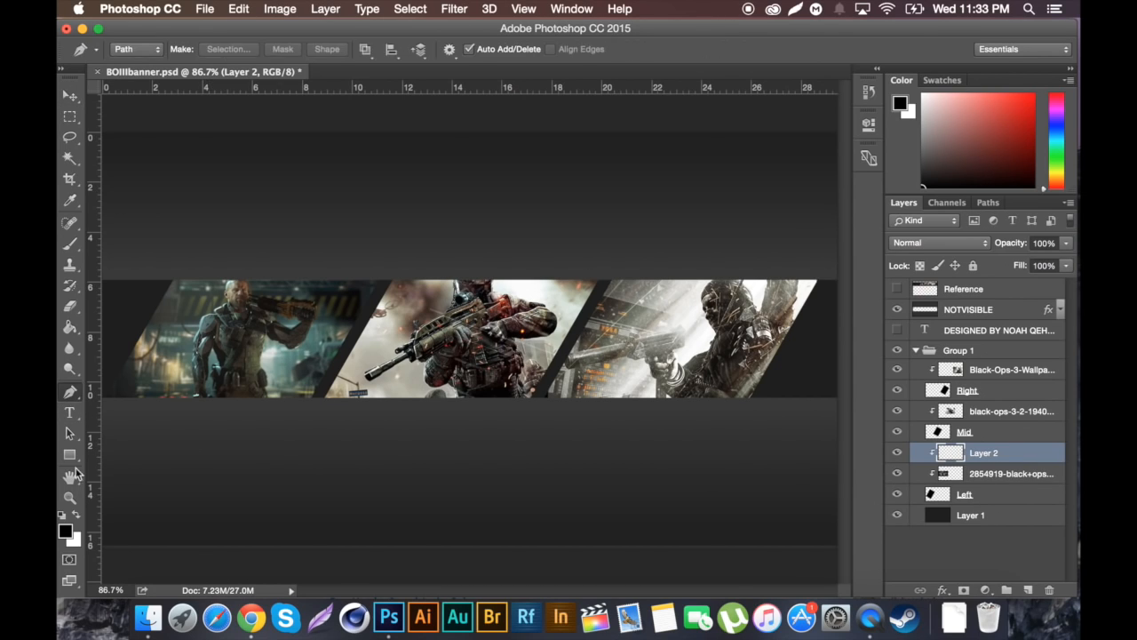
pyautogui.click(76, 514)
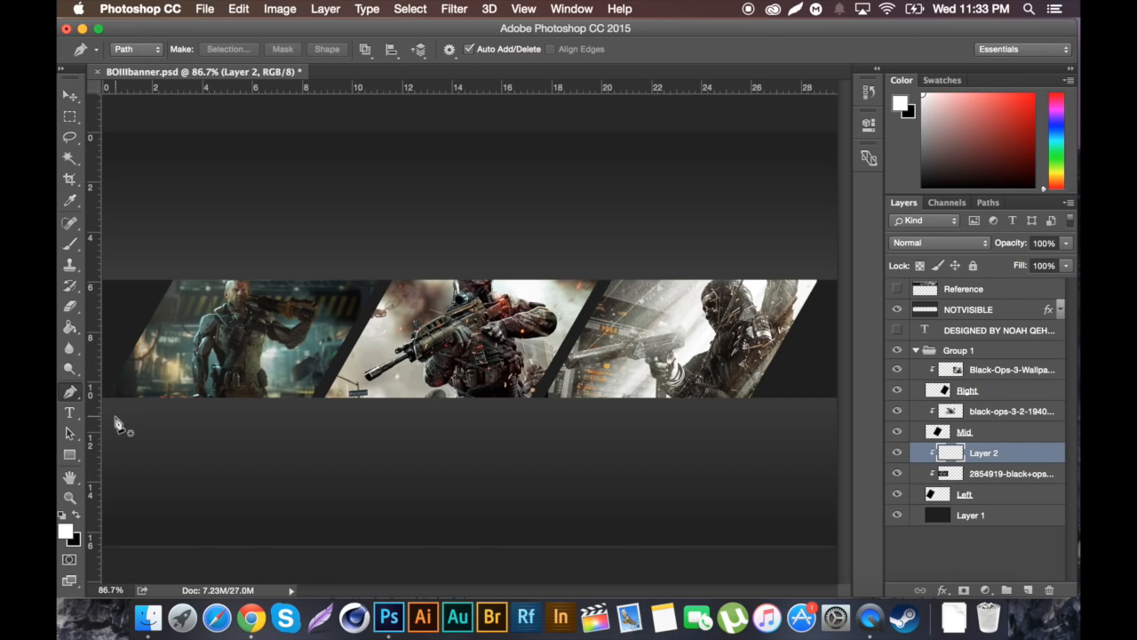
pyautogui.click(108, 418)
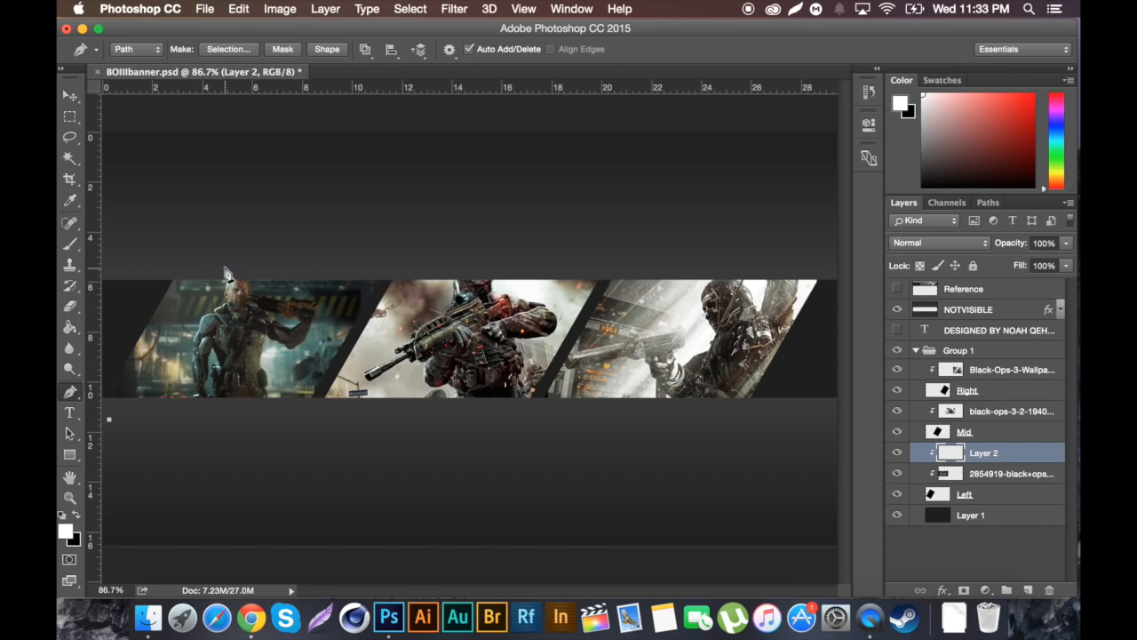
pyautogui.moveTo(199, 257); pyautogui.dragTo(177, 178)
pyautogui.click(280, 251)
pyautogui.click(203, 452)
pyautogui.click(108, 419)
# - Fill the path with white at 100% opacity on Layer 2, and delete the path
pyautogui.rightClick(188, 400)
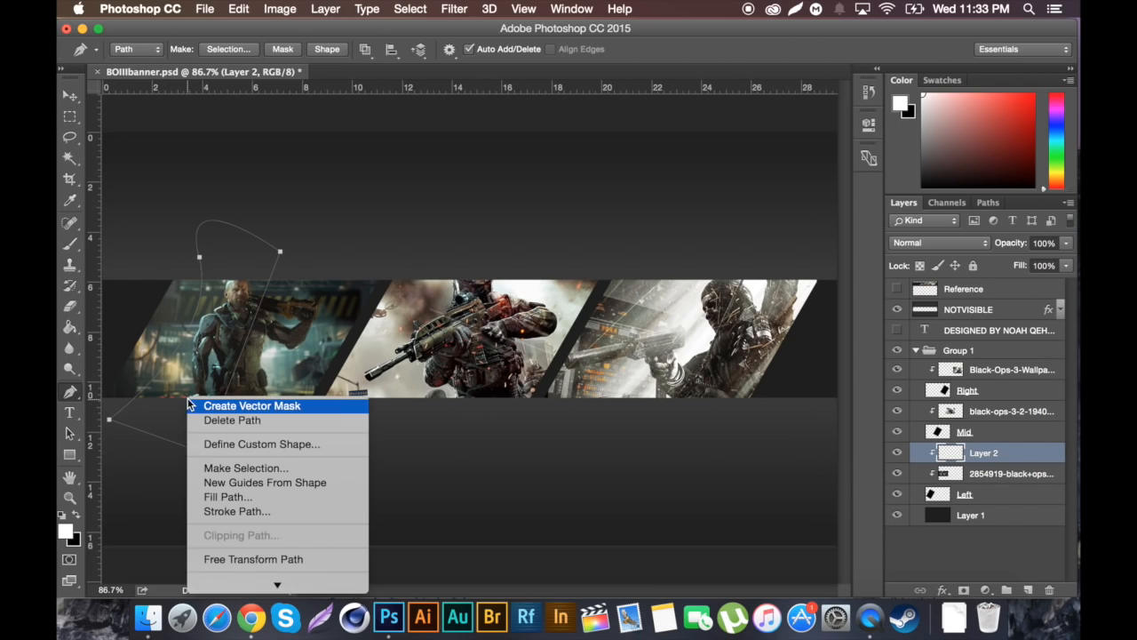
pyautogui.click(250, 497)
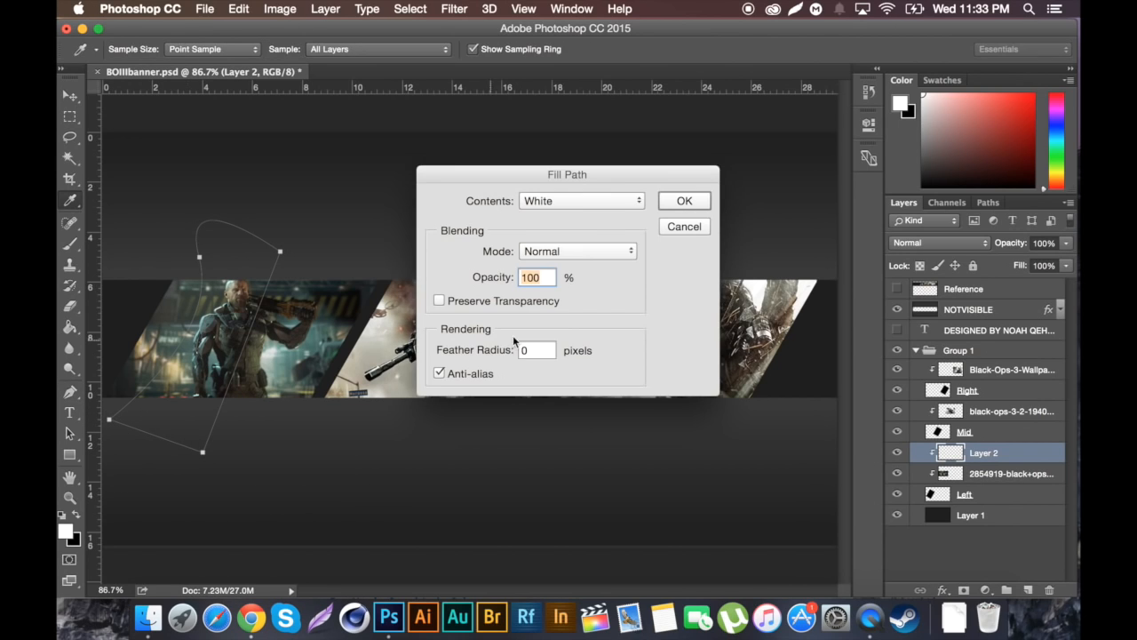
pyautogui.click(680, 201)
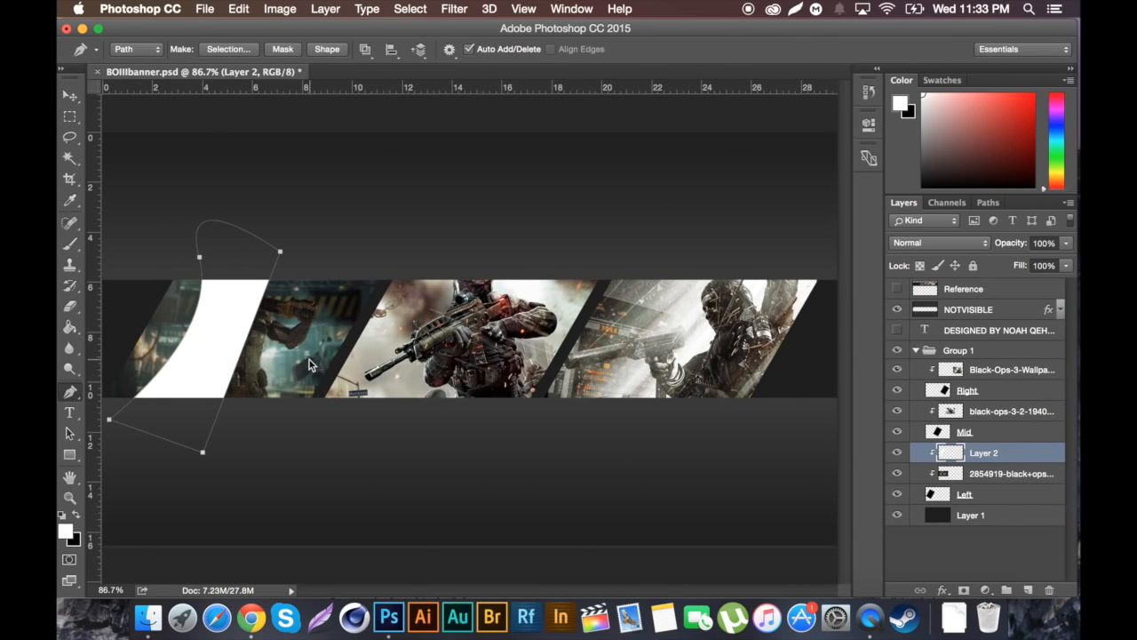
pyautogui.rightClick(311, 360)
pyautogui.click(328, 380)
pyautogui.click(70, 96)
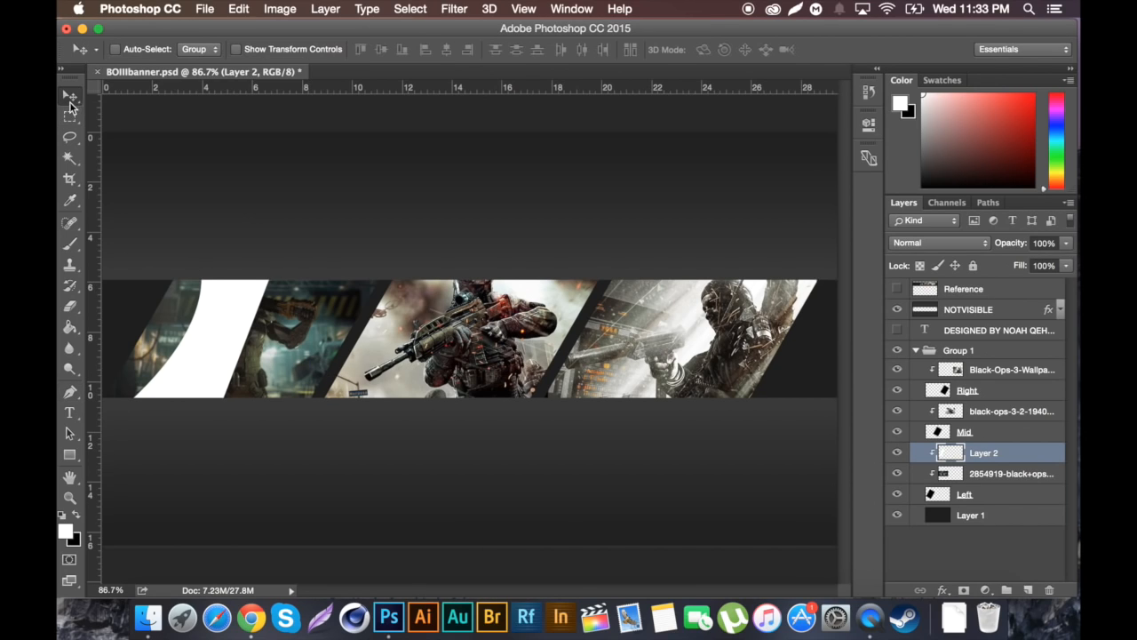
# - Duplicate the white shape, clip the copy beneath the original, rotate it 180 degrees and offset it right to form one wide band
pyautogui.press('super+j')
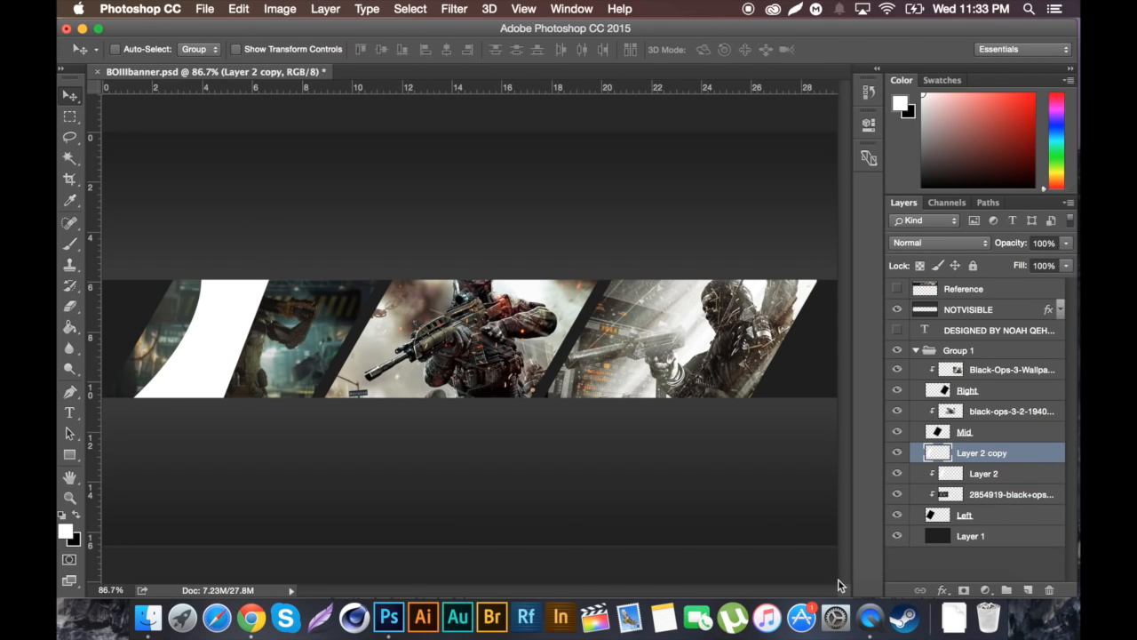
pyautogui.moveTo(977, 465); pyautogui.dragTo(977, 479)
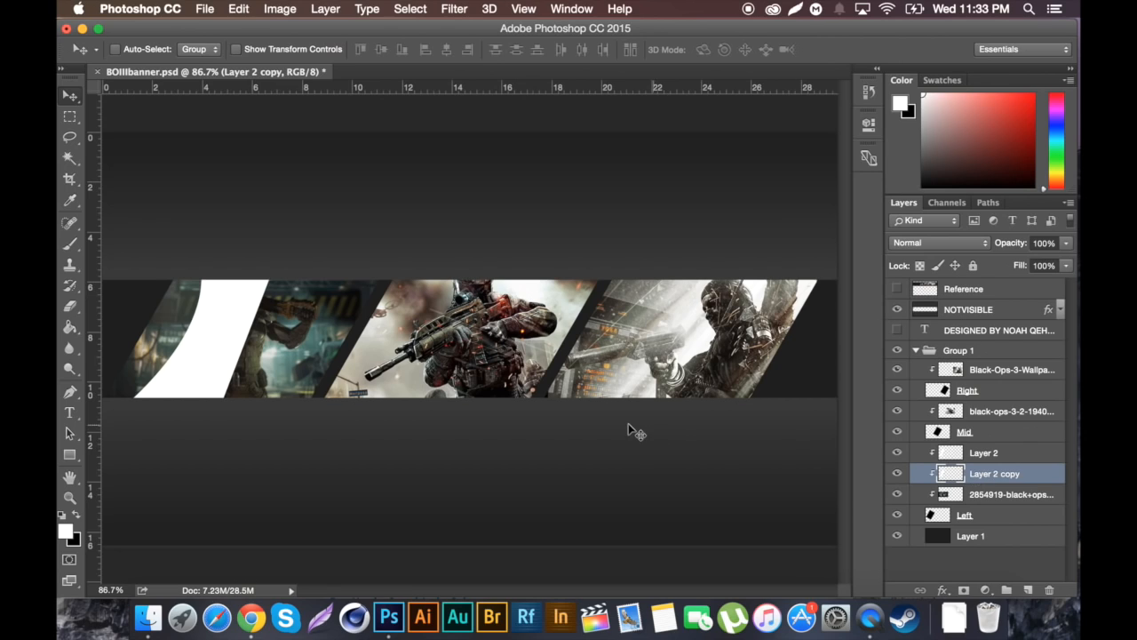
pyautogui.press('super+t')
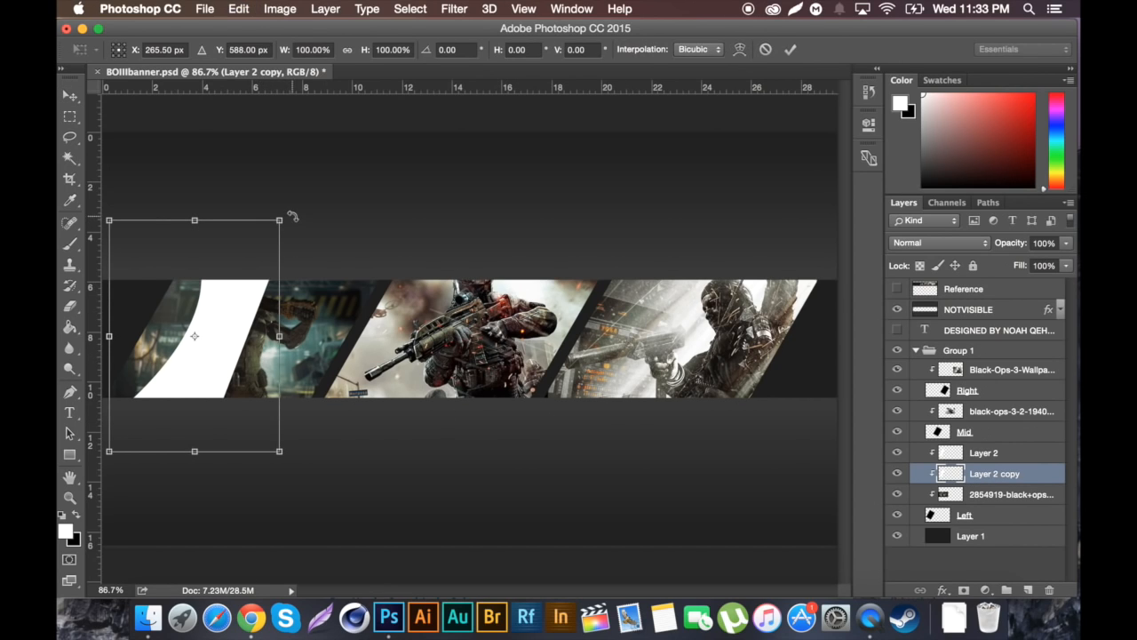
pyautogui.moveTo(298, 224); pyautogui.dragTo(94, 483)
pyautogui.moveTo(194, 409); pyautogui.dragTo(284, 412)
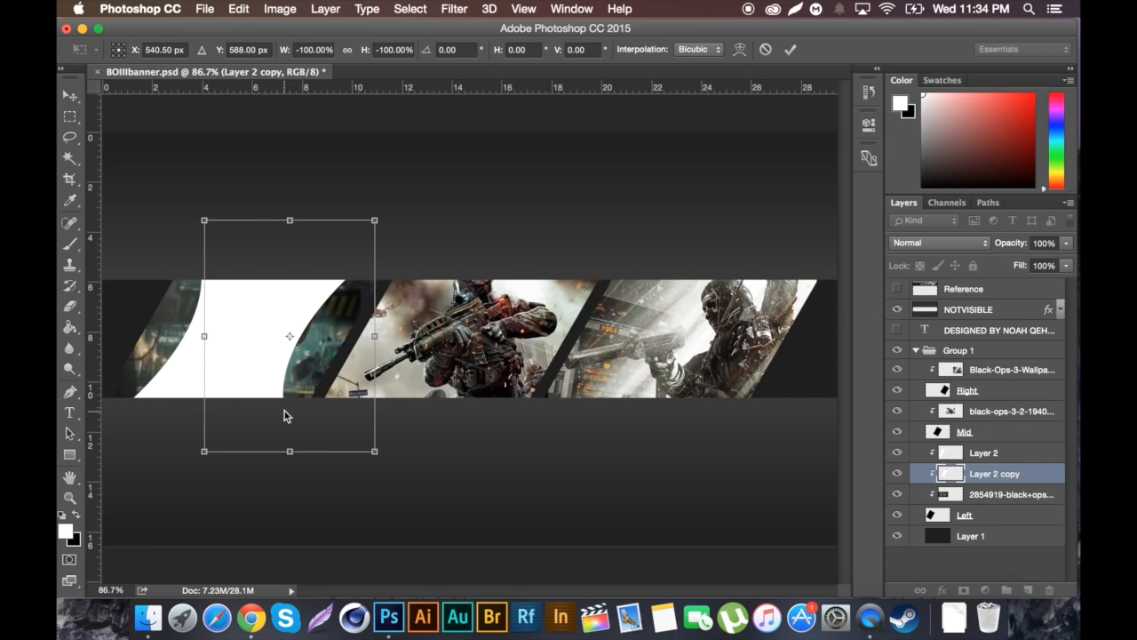
pyautogui.press('Return')
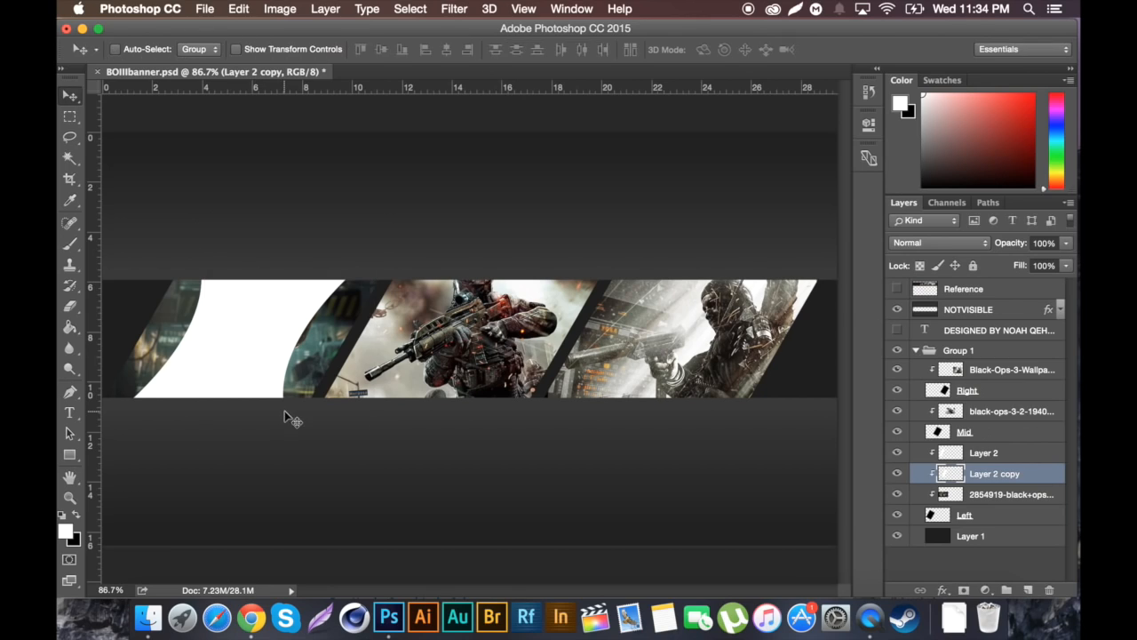
# - Merge Layer 2 and its copy into one layer and rename it Glare
pyautogui.keyDown('shift'); pyautogui.click(996, 454); pyautogui.keyUp('shift')
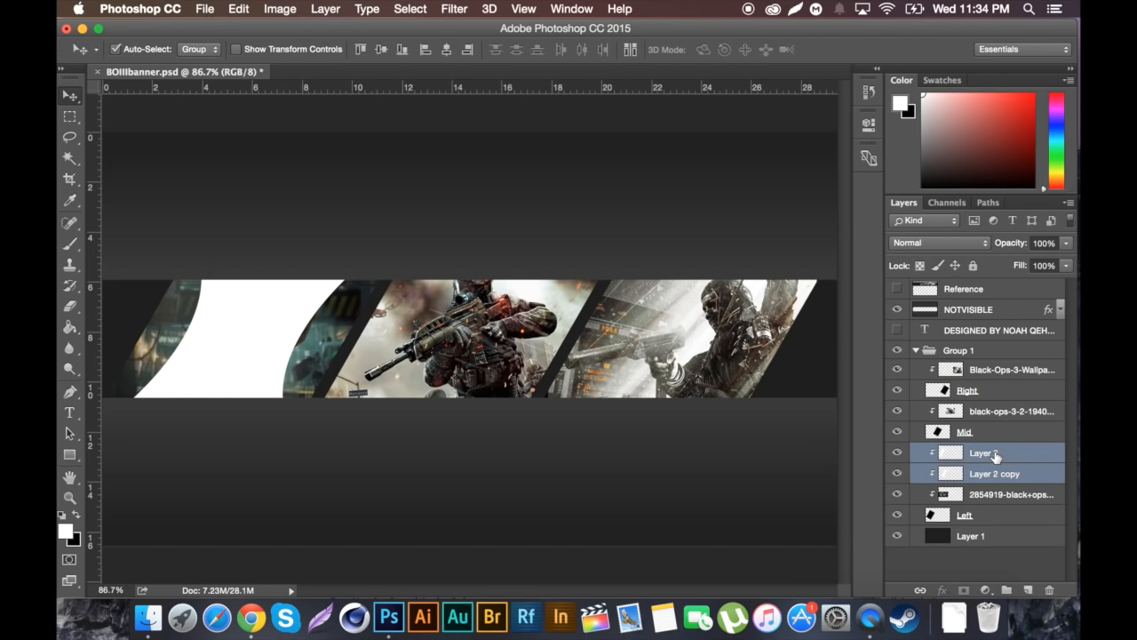
pyautogui.press('super+e')
pyautogui.doubleClick(985, 453)
pyautogui.write('Glare')
pyautogui.press('Return')
# - Duplicate Glare, clip the copy above the black-ops-3-2-1940x1212 image and position it over the middle block
pyautogui.press('super+j')
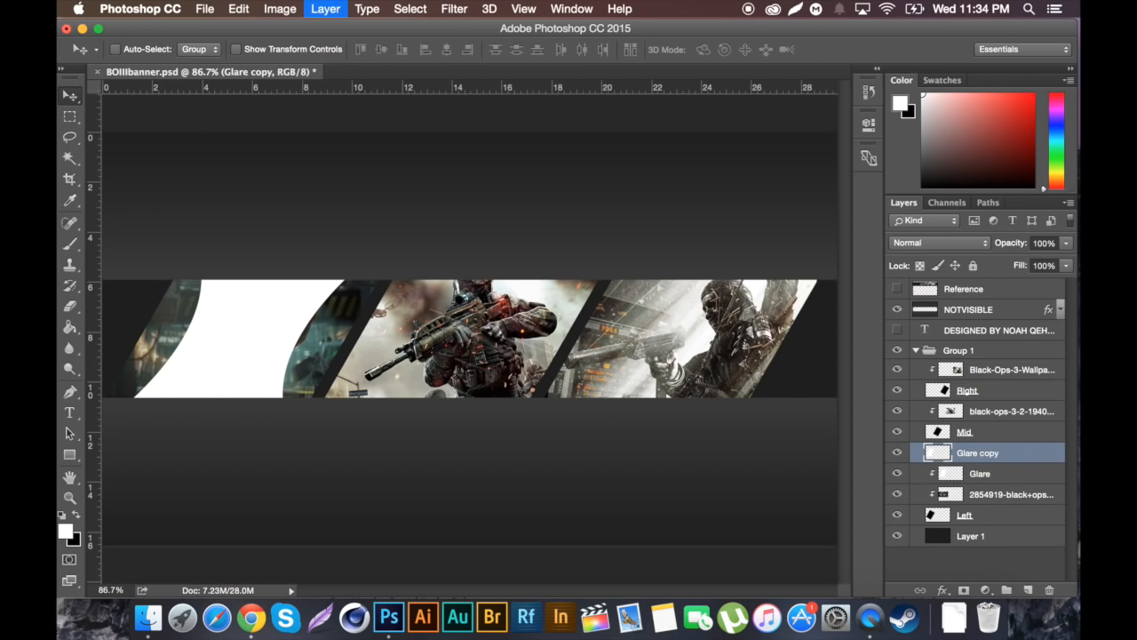
pyautogui.moveTo(1008, 455); pyautogui.dragTo(986, 408)
pyautogui.moveTo(249, 358); pyautogui.dragTo(508, 368)
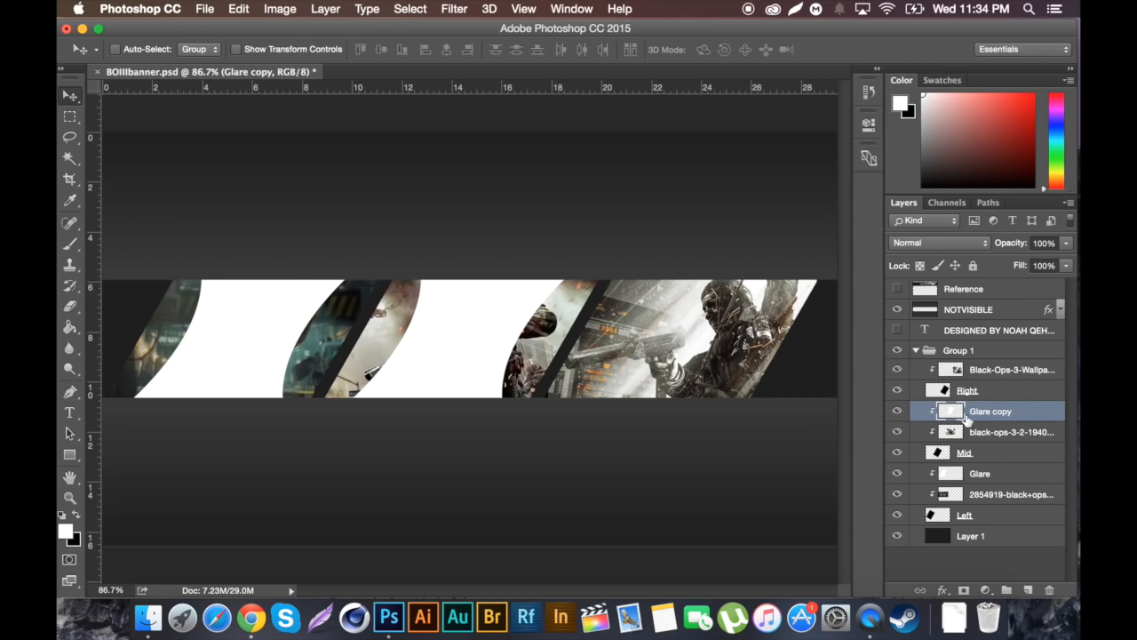
# - Duplicate Glare copy, clip the new copy above the Black-Ops-3 wallpaper image and position it over the right block
pyautogui.press('super+j')
pyautogui.moveTo(999, 416); pyautogui.dragTo(991, 362)
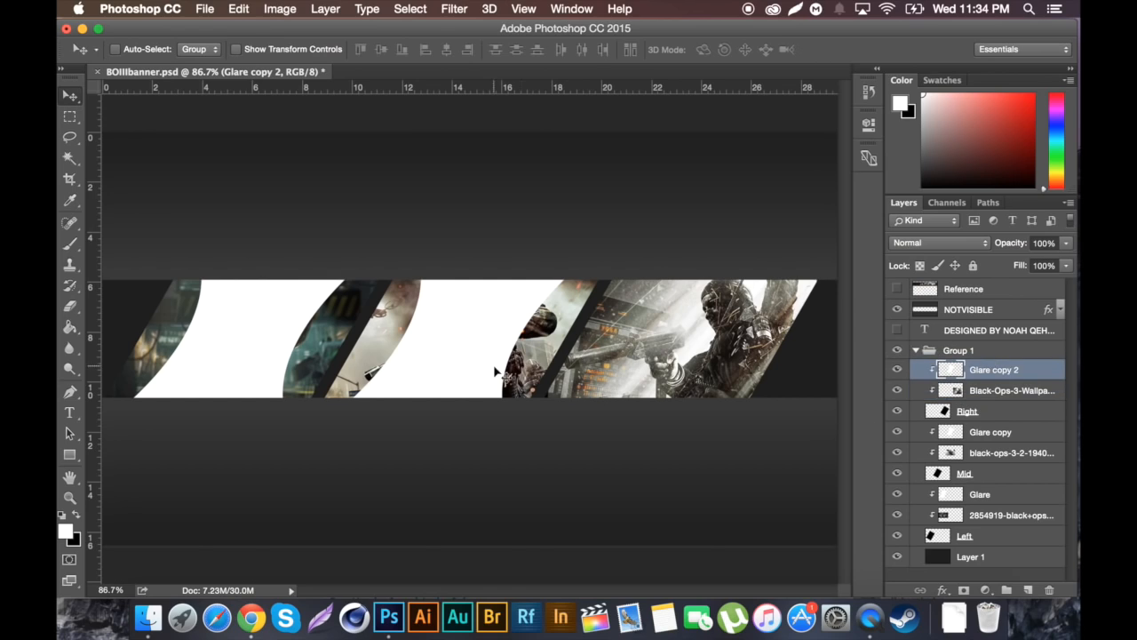
pyautogui.moveTo(440, 366); pyautogui.dragTo(655, 376)
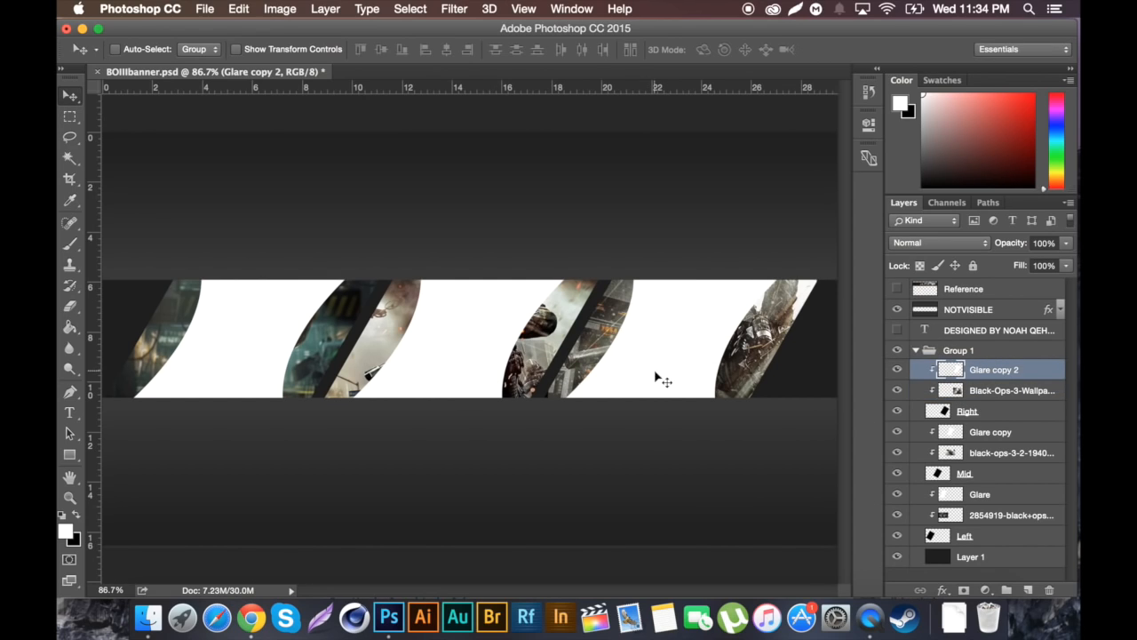
# - Reduce the opacity of all three glare layers to 8%, and select only Glare copy 2
pyautogui.keyDown('super'); pyautogui.click(988, 433); pyautogui.keyUp('super')
pyautogui.keyDown('super'); pyautogui.click(981, 494); pyautogui.keyUp('super')
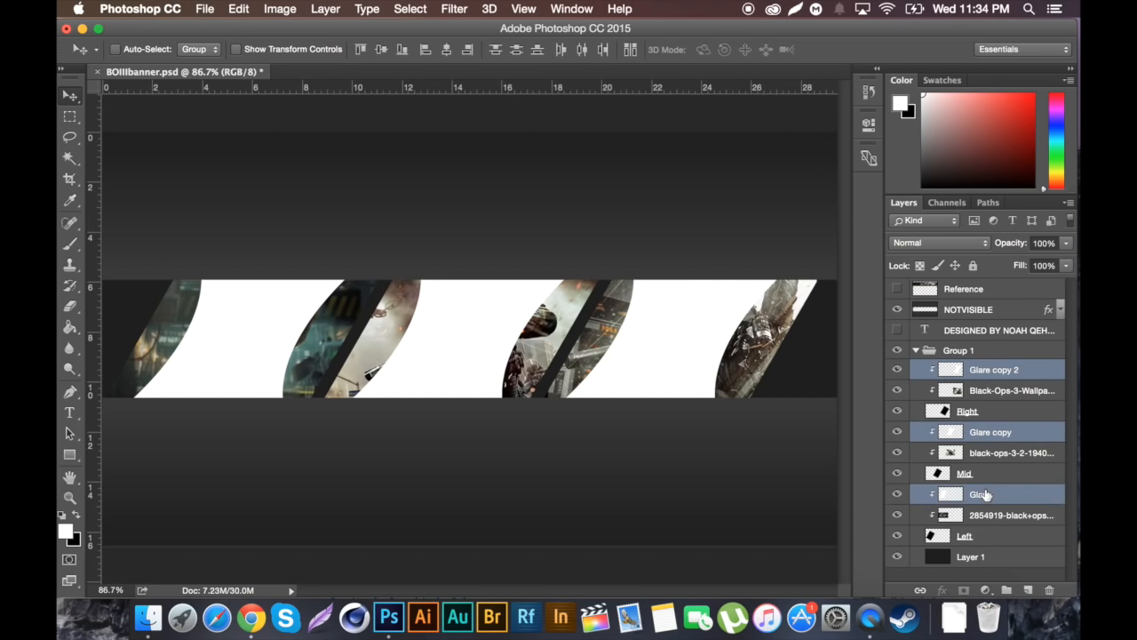
pyautogui.moveTo(1004, 246); pyautogui.dragTo(948, 255)
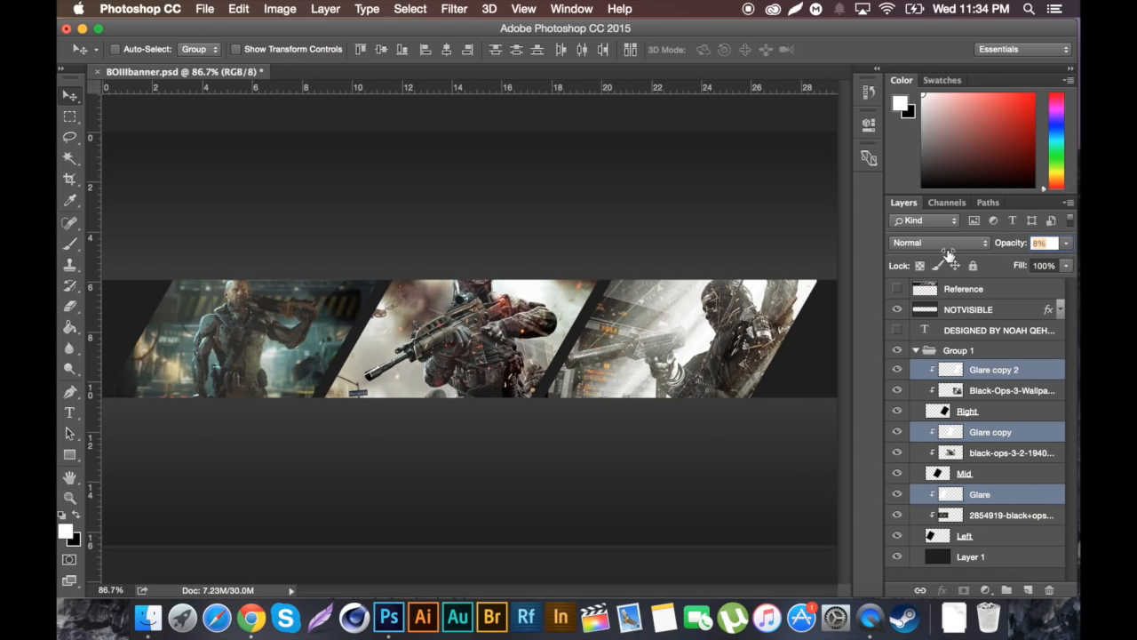
pyautogui.press('Return')
pyautogui.click(970, 373)
pyautogui.press('h')
pyautogui.doubleClick(970, 391)
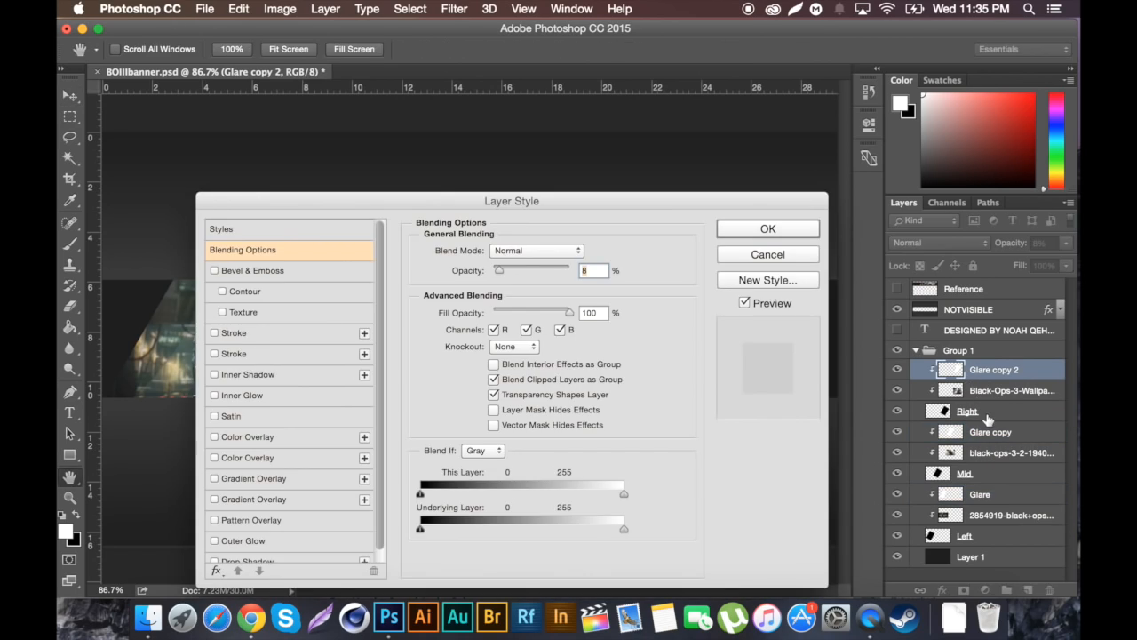
pyautogui.click(766, 254)
pyautogui.press('v')
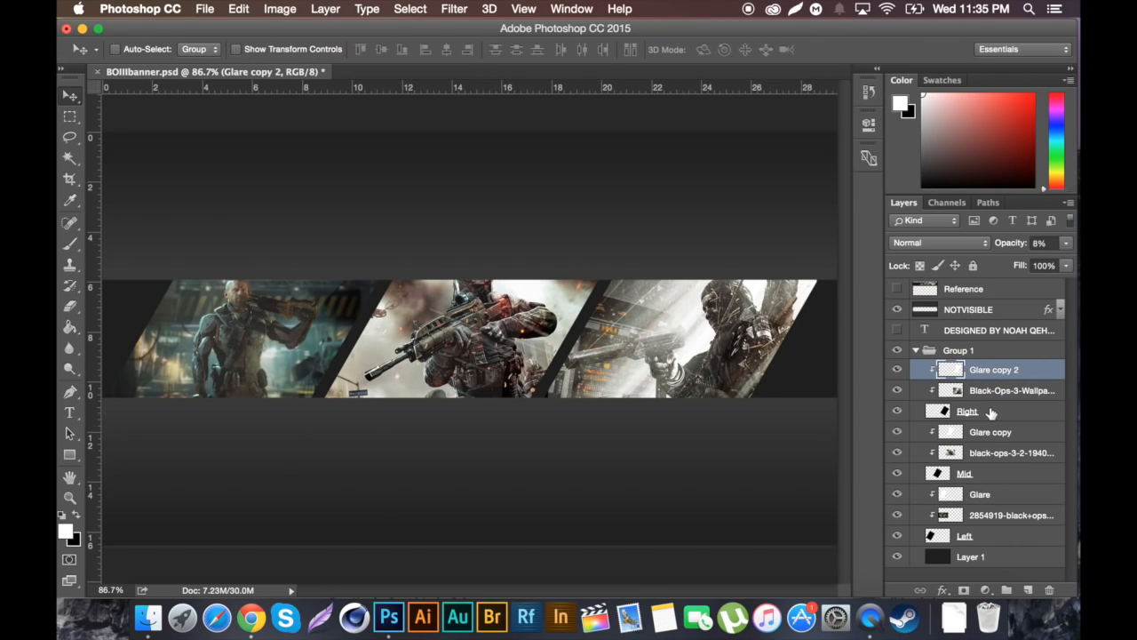
# - Merge the Right, Mid and Left blocks each with their own clipped image and glare, producing one layer per block
pyautogui.keyDown('shift'); pyautogui.click(990, 412); pyautogui.keyUp('shift')
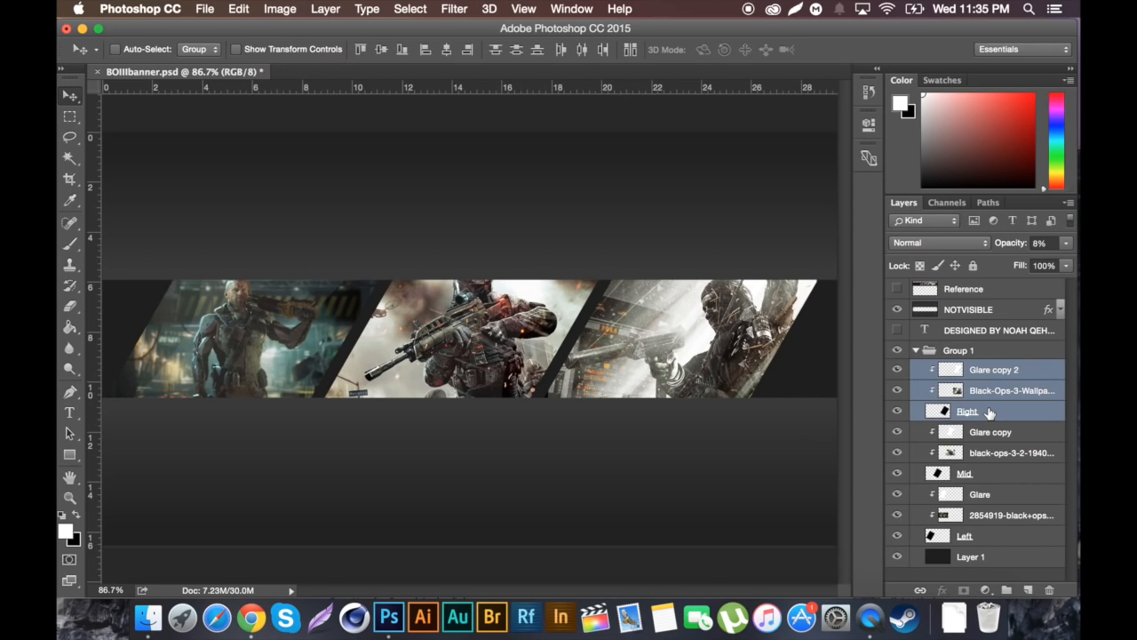
pyautogui.hotkey('ctrl', 'e')
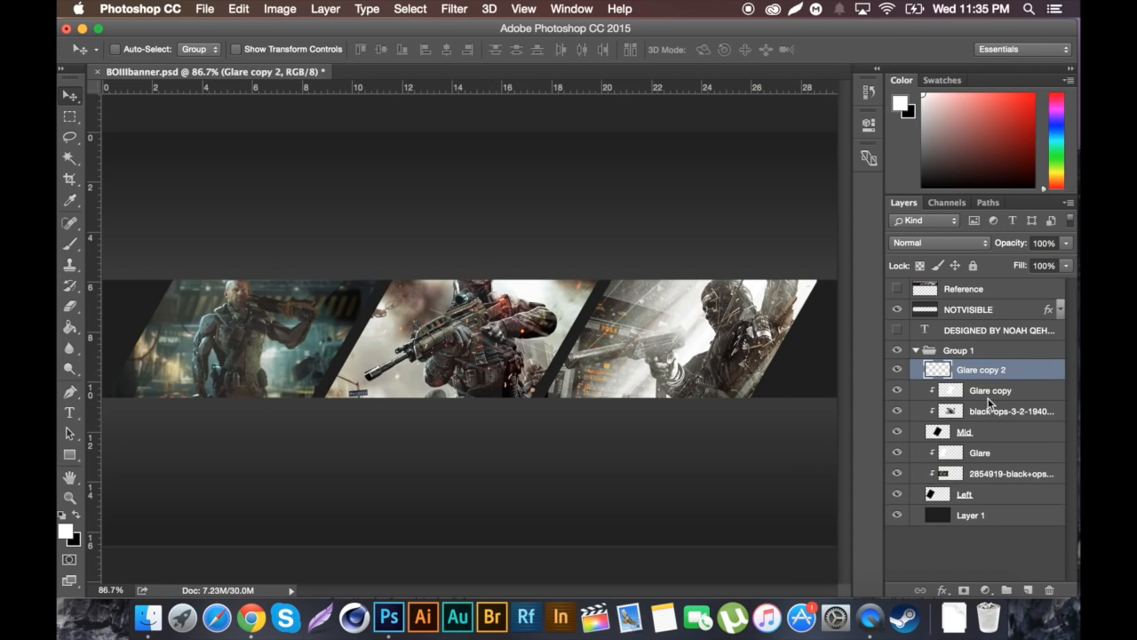
pyautogui.click(986, 392)
pyautogui.keyDown('shift'); pyautogui.click(983, 436); pyautogui.keyUp('shift')
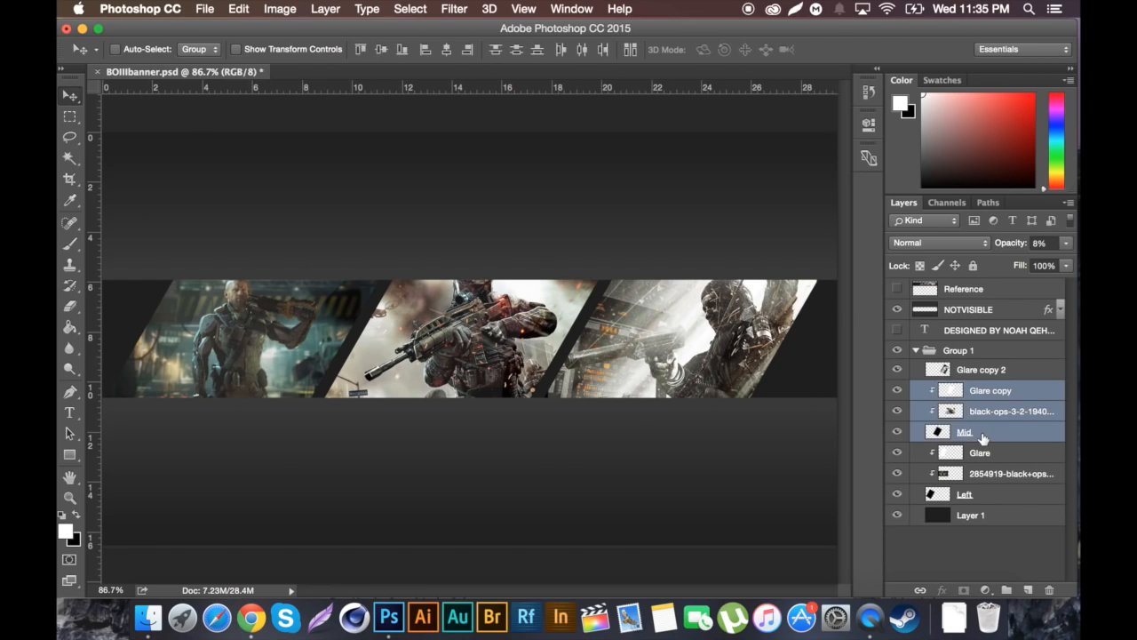
pyautogui.hotkey('ctrl', 'e')
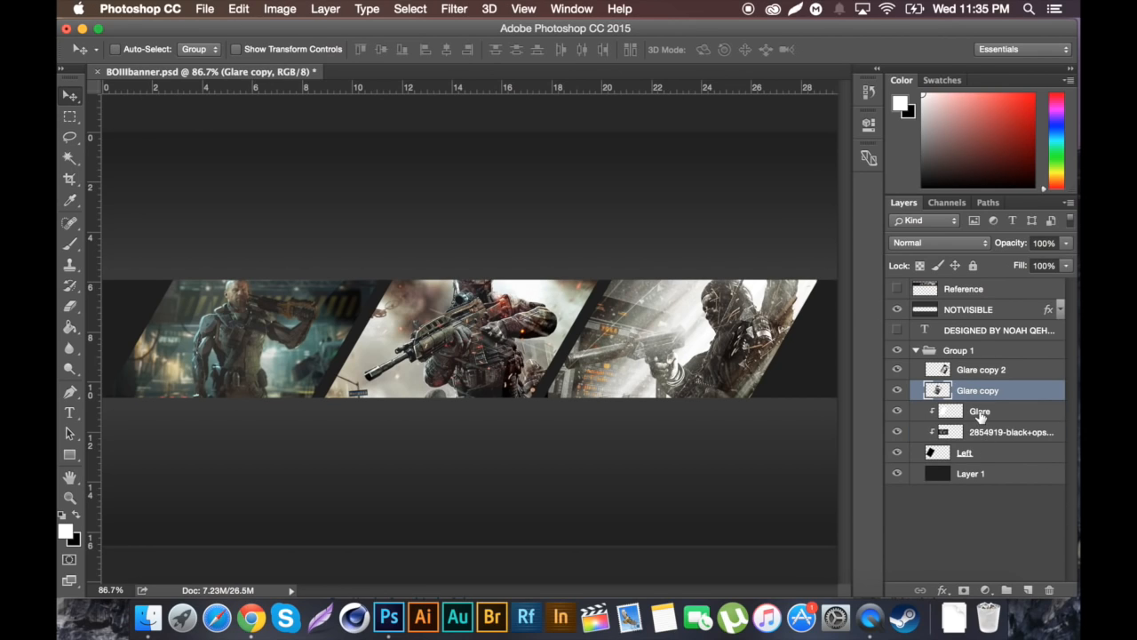
pyautogui.click(979, 414)
pyautogui.keyDown('shift'); pyautogui.click(977, 456); pyautogui.keyUp('shift')
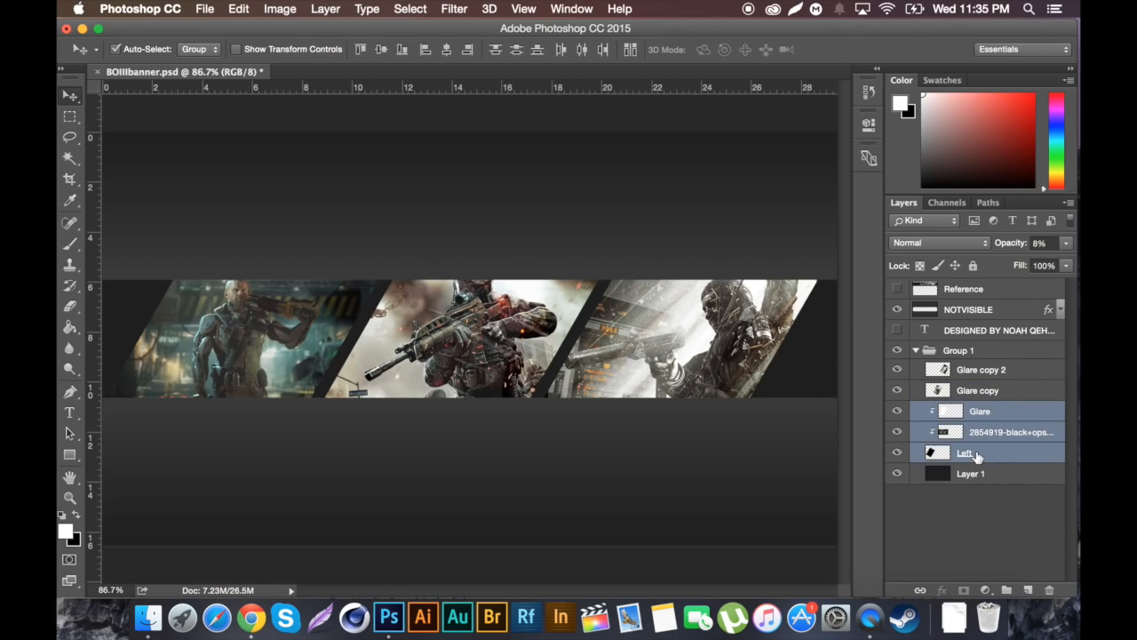
pyautogui.hotkey('ctrl', 'e')
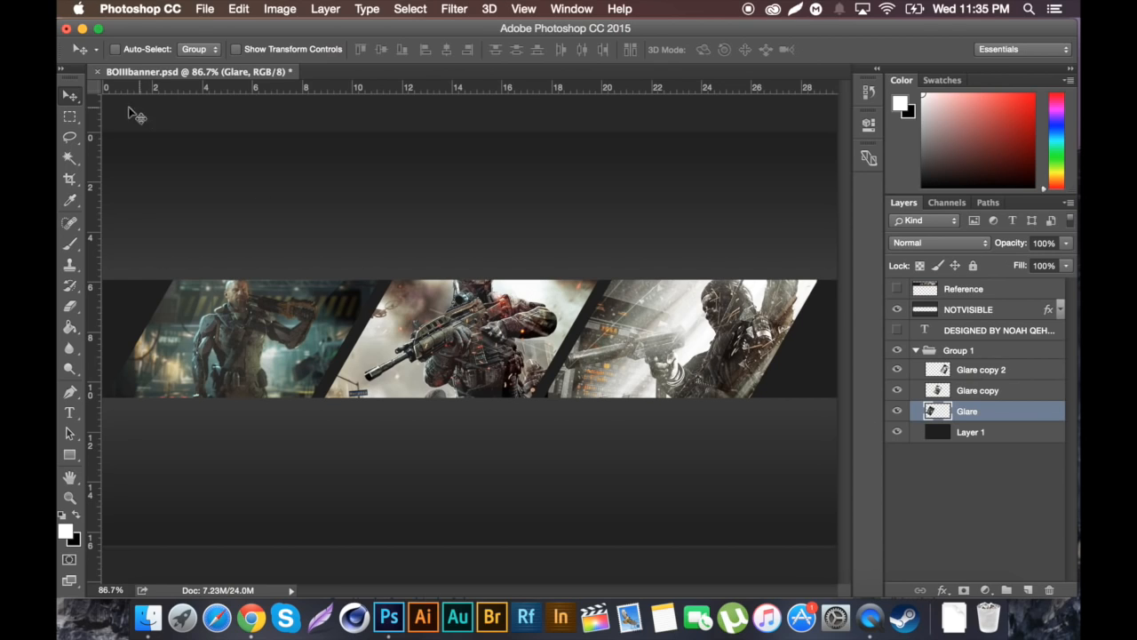
# - Make a rectangular selection of the full-width canvas areas above and below the image strip
pyautogui.click(70, 117)
pyautogui.hotkey('ctrl', '-')
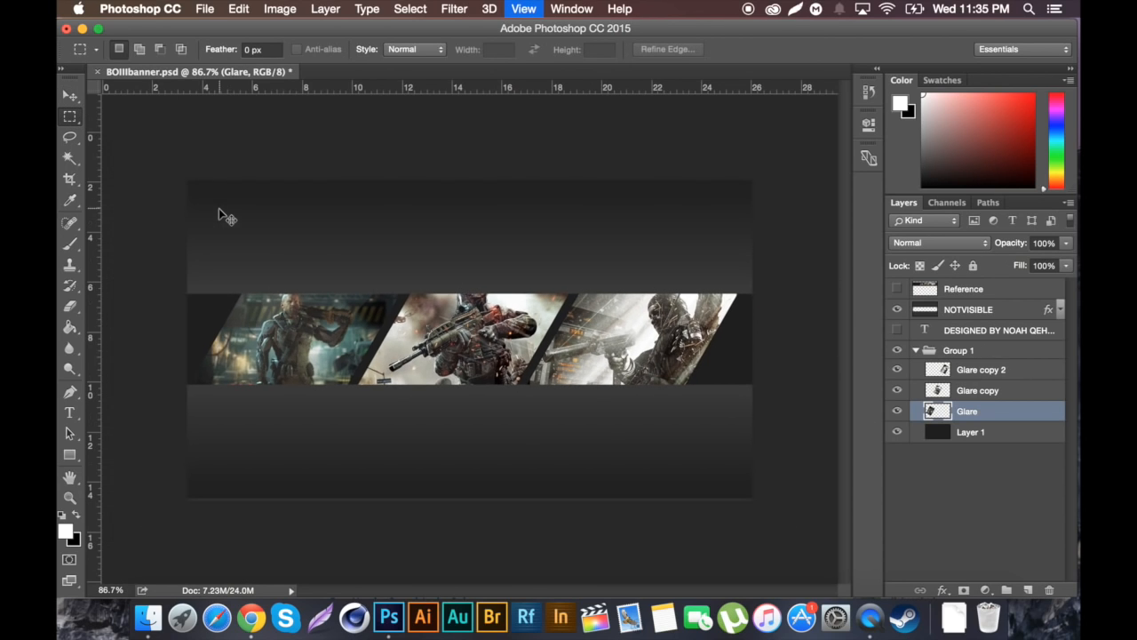
pyautogui.moveTo(155, 151); pyautogui.dragTo(875, 288)
pyautogui.moveTo(797, 525); pyautogui.dragTo(119, 387)
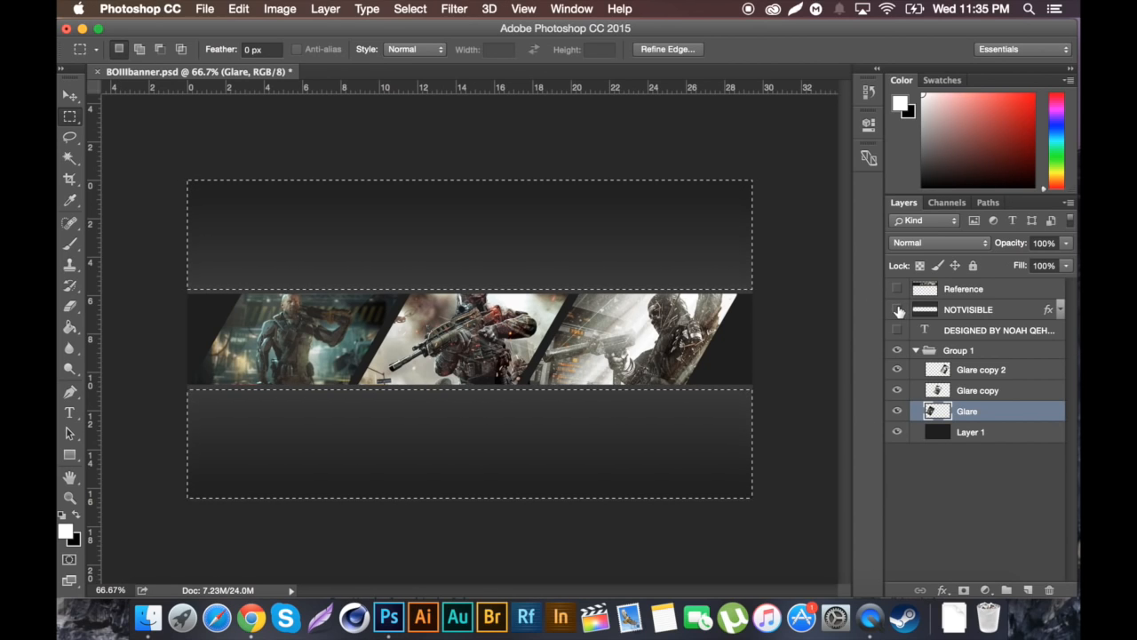
# - Delete the selected areas from Glare, Glare copy and Glare copy 2, keep NOTVISIBLE shown, and deselect
pyautogui.click(898, 310)
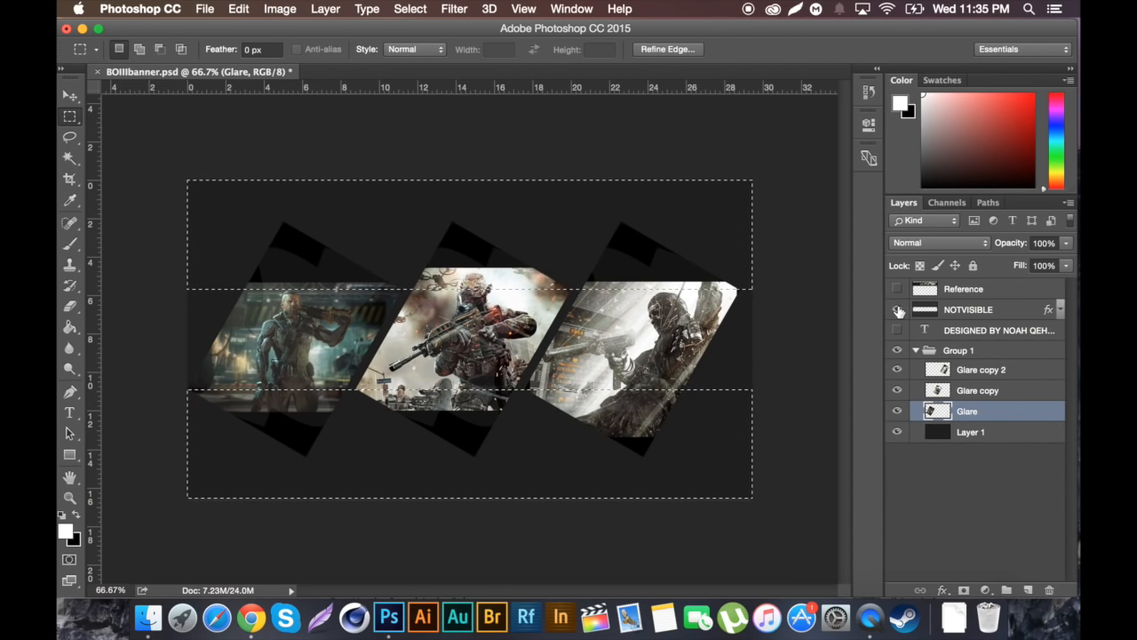
pyautogui.press('Delete')
pyautogui.click(898, 310)
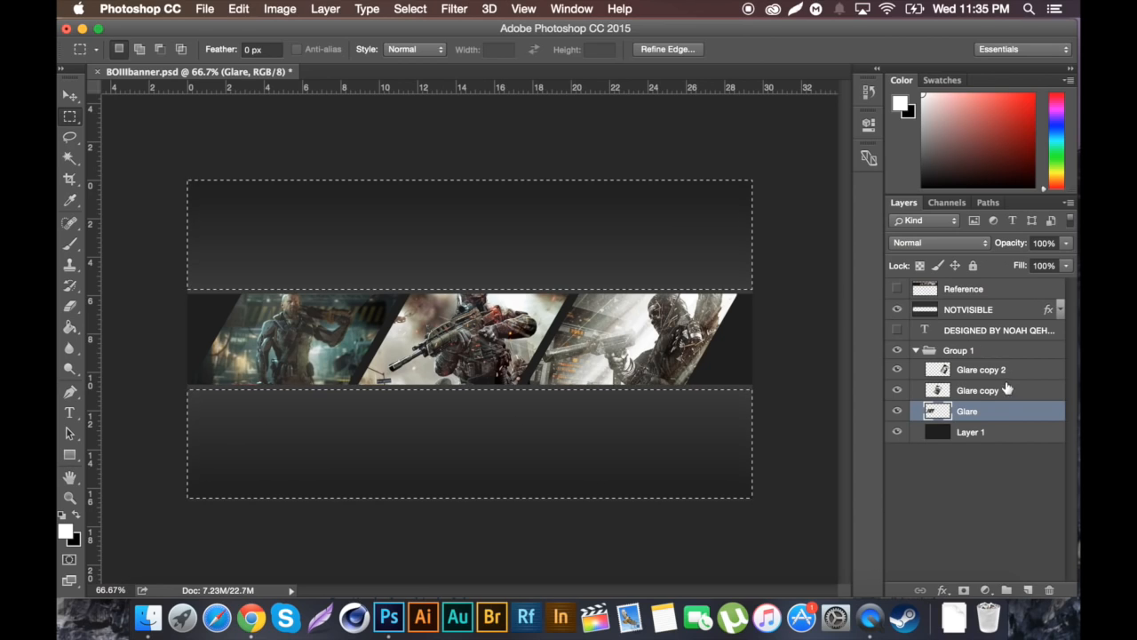
pyautogui.click(1004, 392)
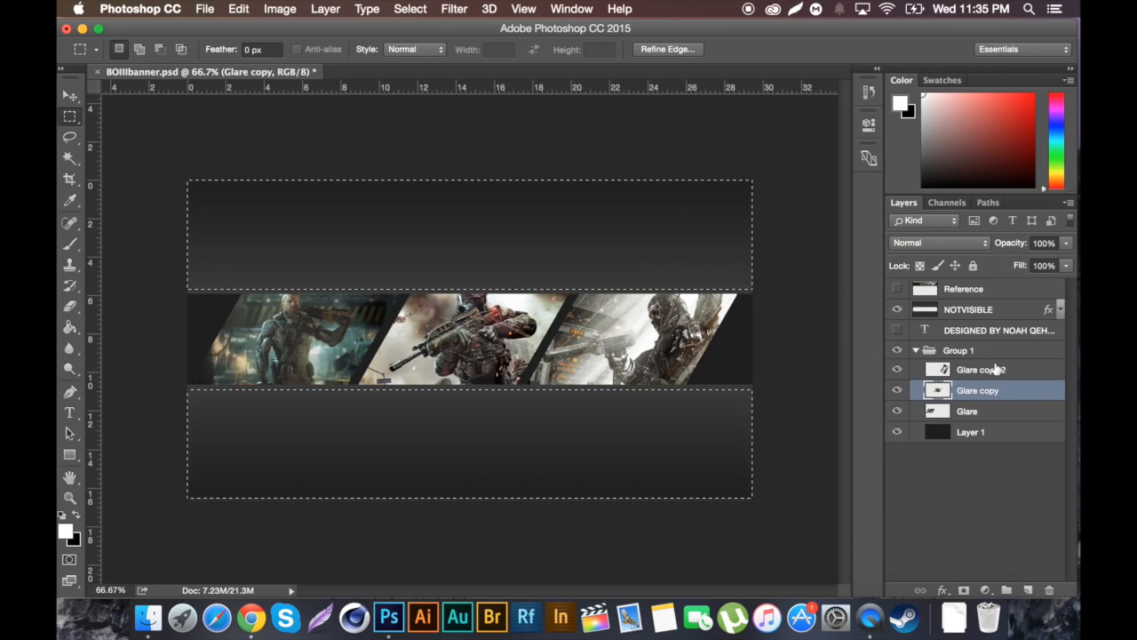
pyautogui.click(996, 369)
pyautogui.click(690, 395)
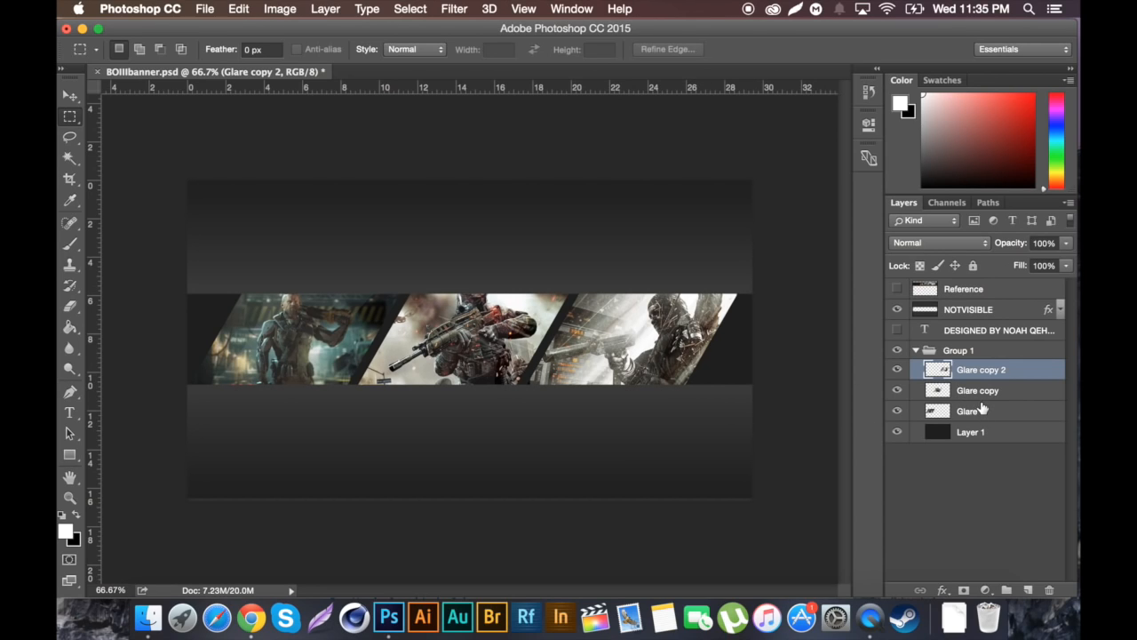
# - Scale the three image blocks together to about 59% and place them near the right end of the strip
pyautogui.keyDown('shift'); pyautogui.click(981, 408); pyautogui.keyUp('shift')
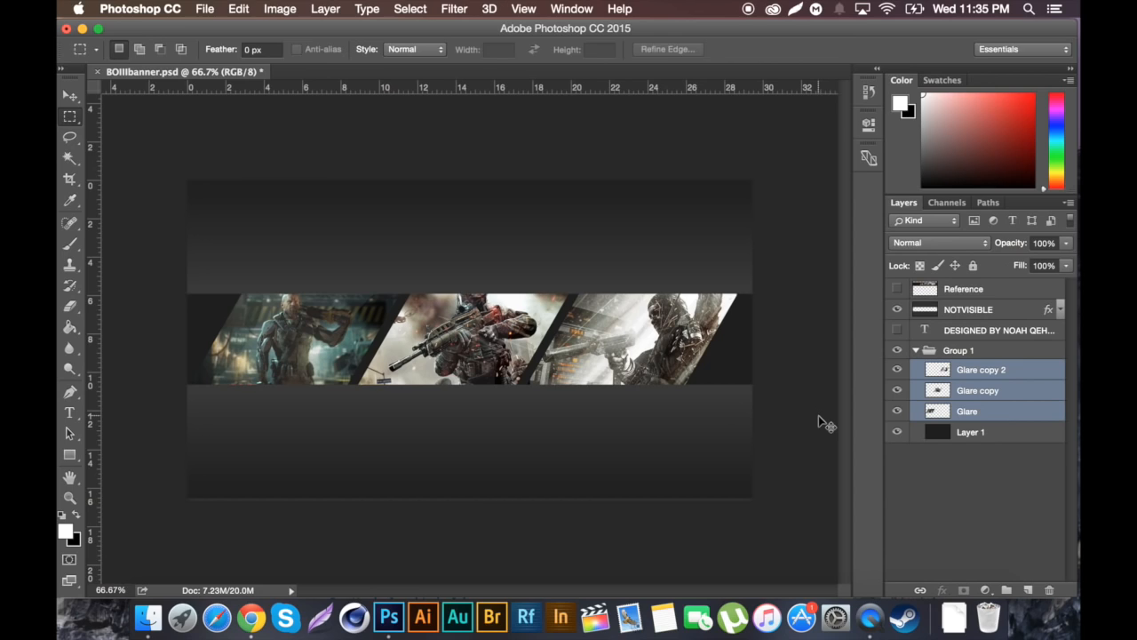
pyautogui.press('super+t')
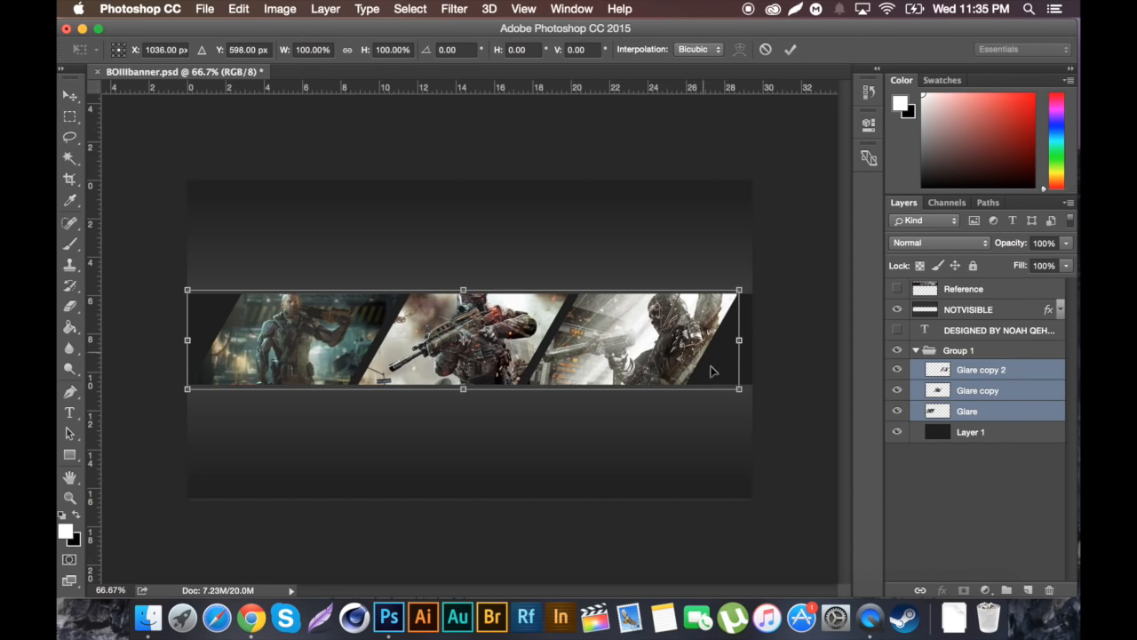
pyautogui.moveTo(738, 388); pyautogui.dragTo(627, 360)
pyautogui.moveTo(556, 349); pyautogui.dragTo(655, 344)
pyautogui.press('Return')
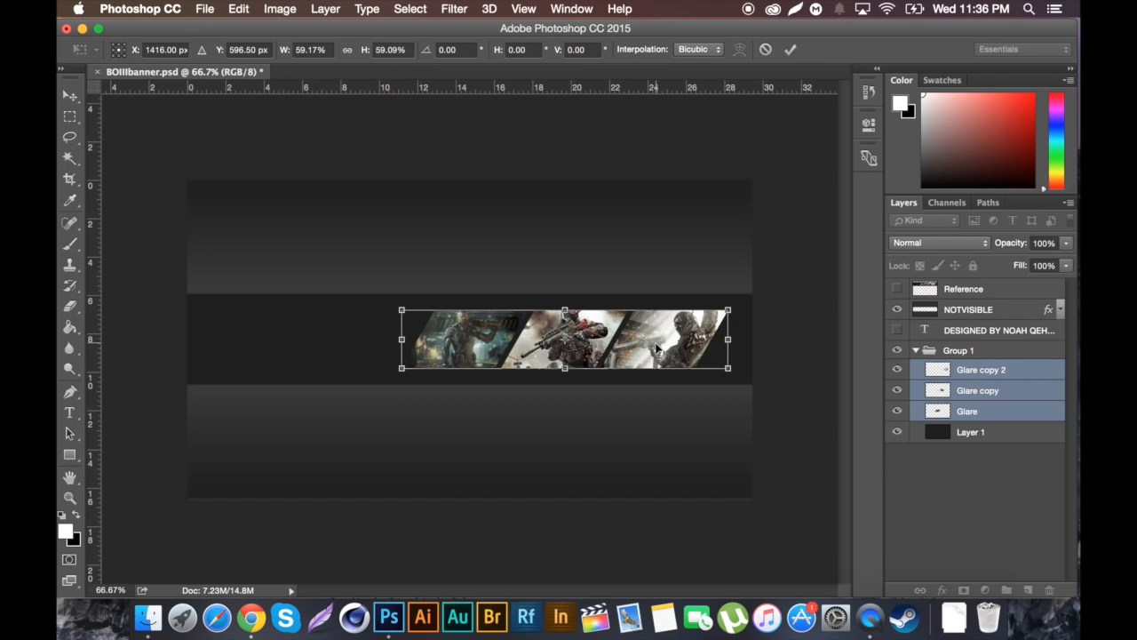
# - Duplicate the three scaled block layers and merge the duplicates into a single layer
pyautogui.press('m')
pyautogui.press('super+plus')
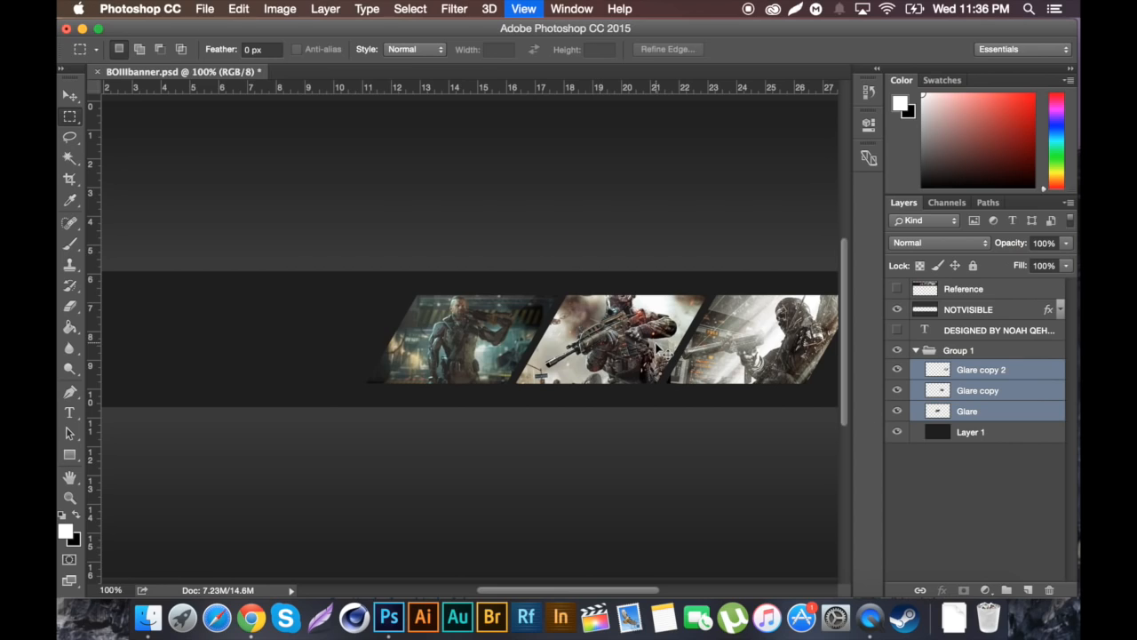
pyautogui.hscroll(5, 656, 343)
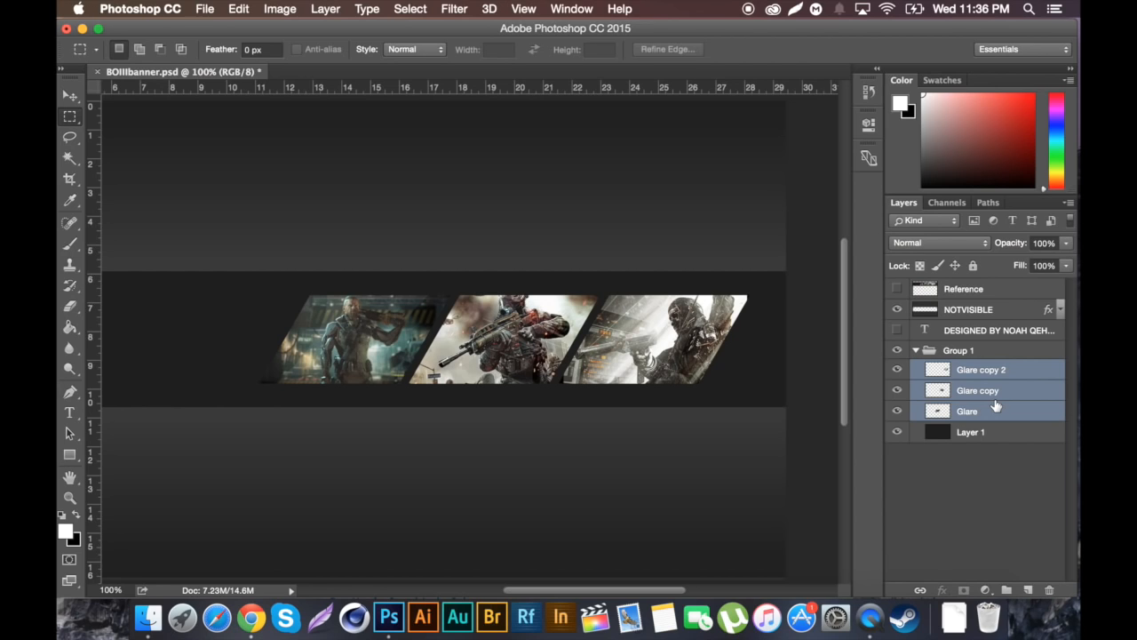
pyautogui.press('super+j')
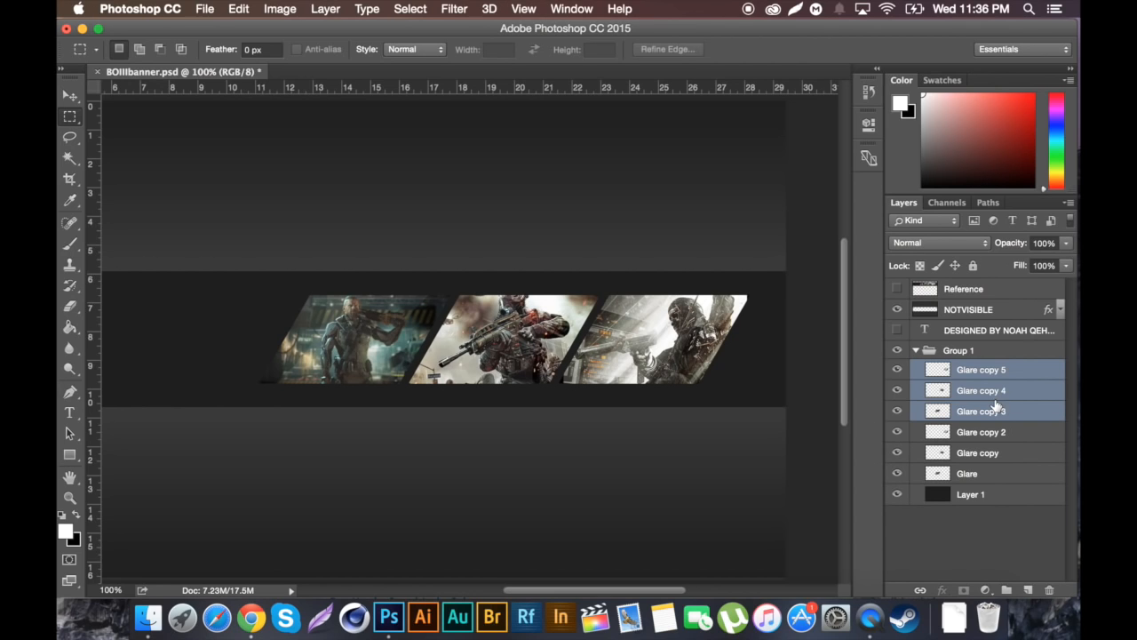
pyautogui.rightClick(994, 399)
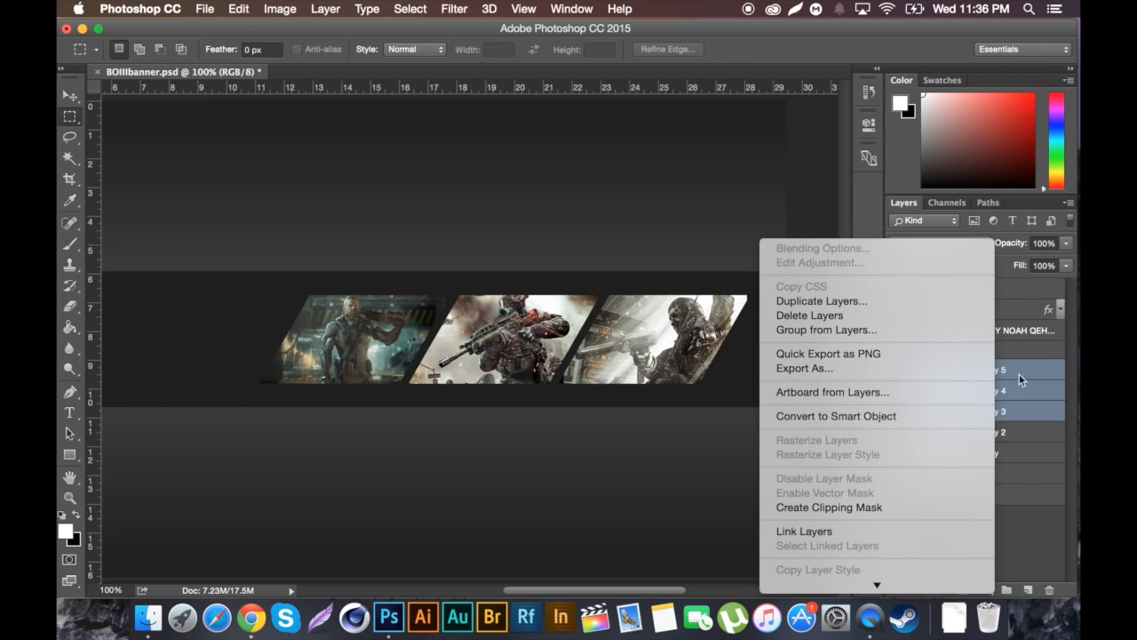
pyautogui.click(1020, 376)
pyautogui.press('super+e')
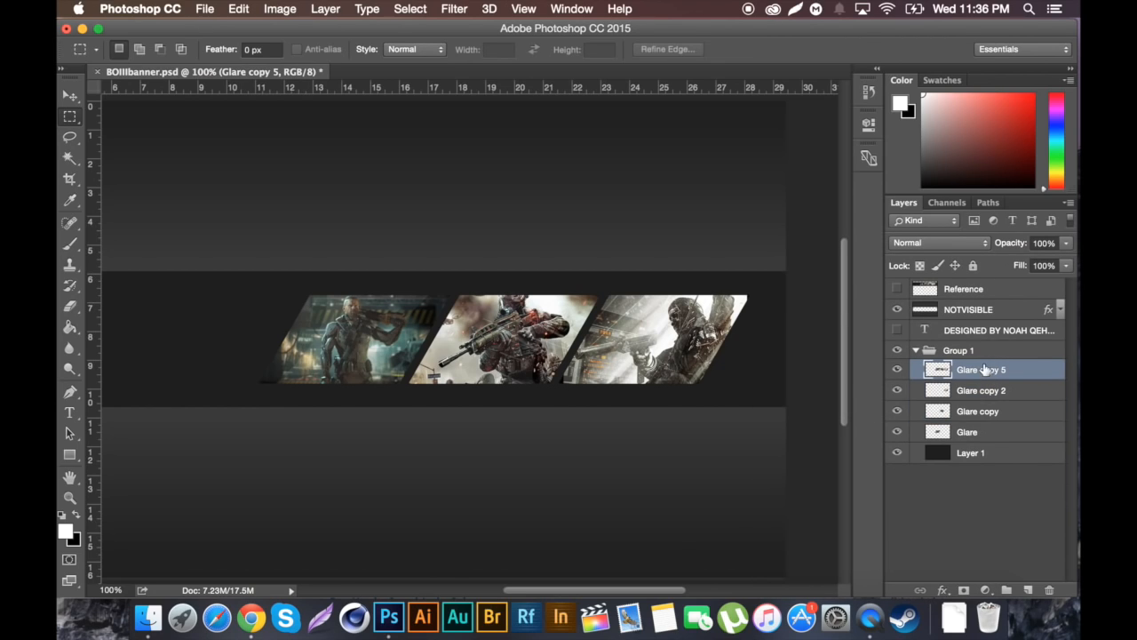
# - Move the merged copy beneath the three block layers, directly above Layer 1, and rename it Blur
pyautogui.moveTo(978, 433); pyautogui.dragTo(974, 435)
pyautogui.doubleClick(971, 432)
pyautogui.write('Blur')
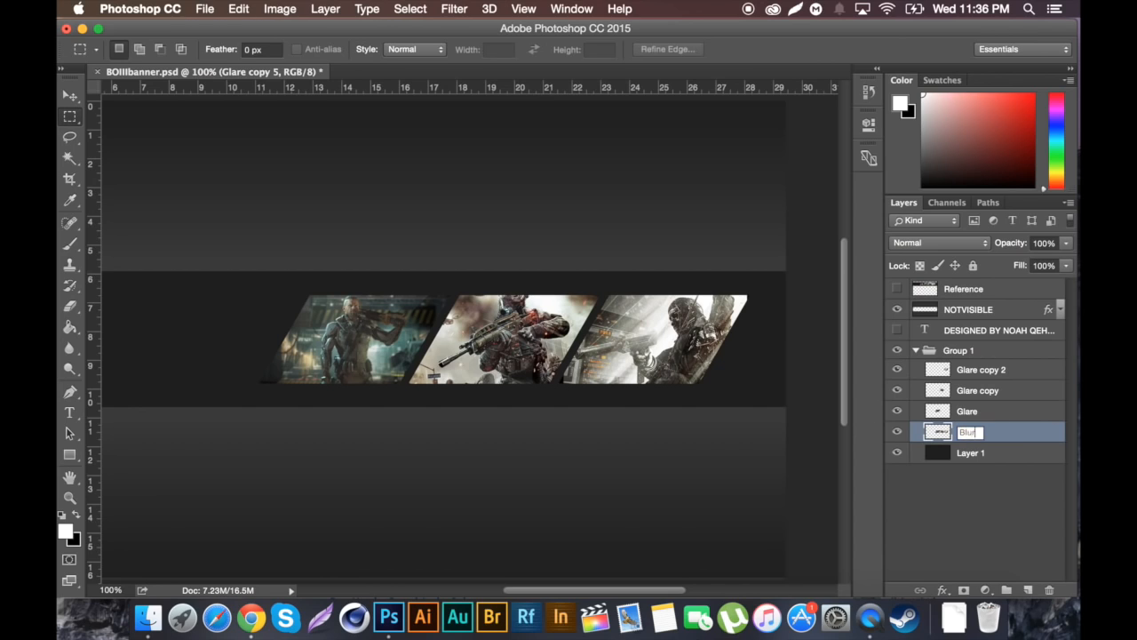
pyautogui.press('Return')
# - Apply a Motion Blur to the Blur layer with an angle of 60° and a distance of 212 pixels
pyautogui.click(454, 9)
pyautogui.moveTo(582, 191)
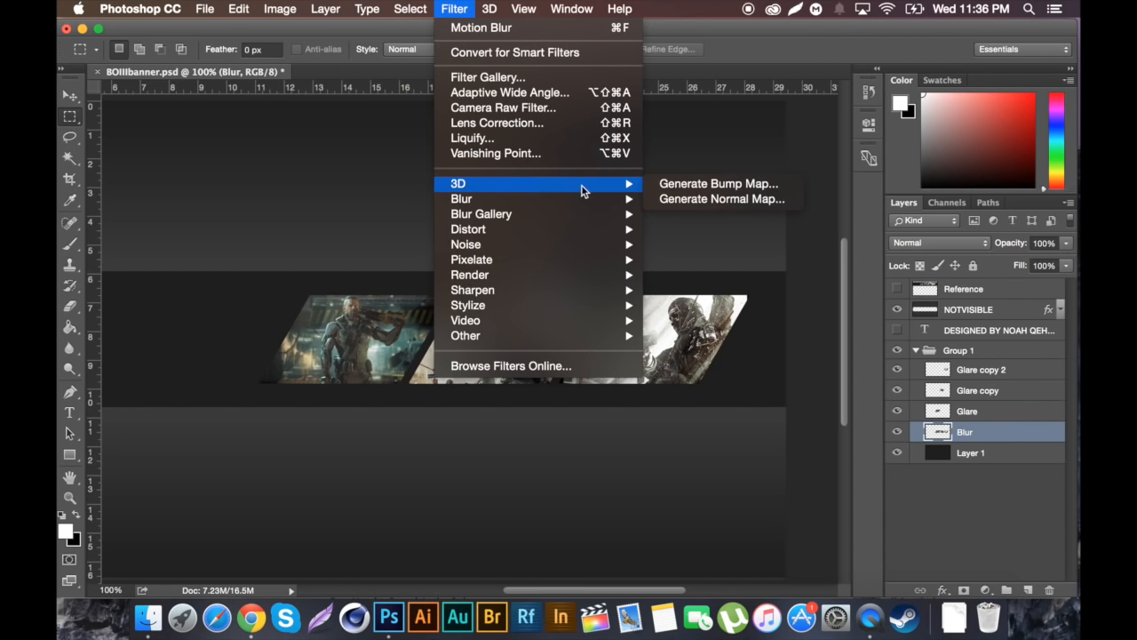
pyautogui.moveTo(622, 199)
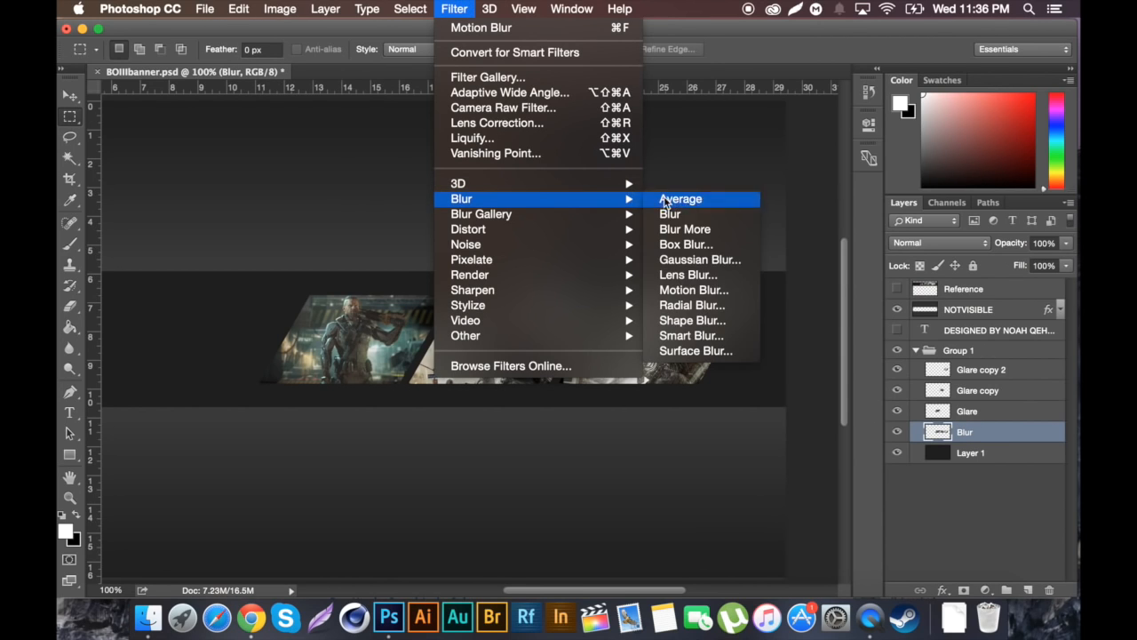
pyautogui.click(714, 290)
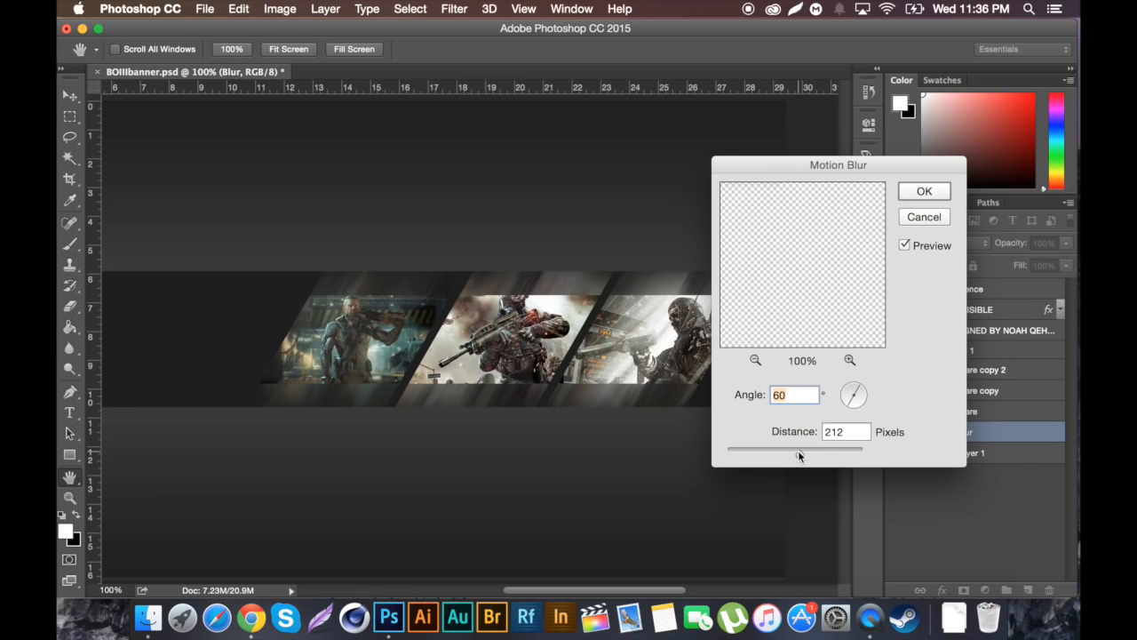
pyautogui.click(924, 193)
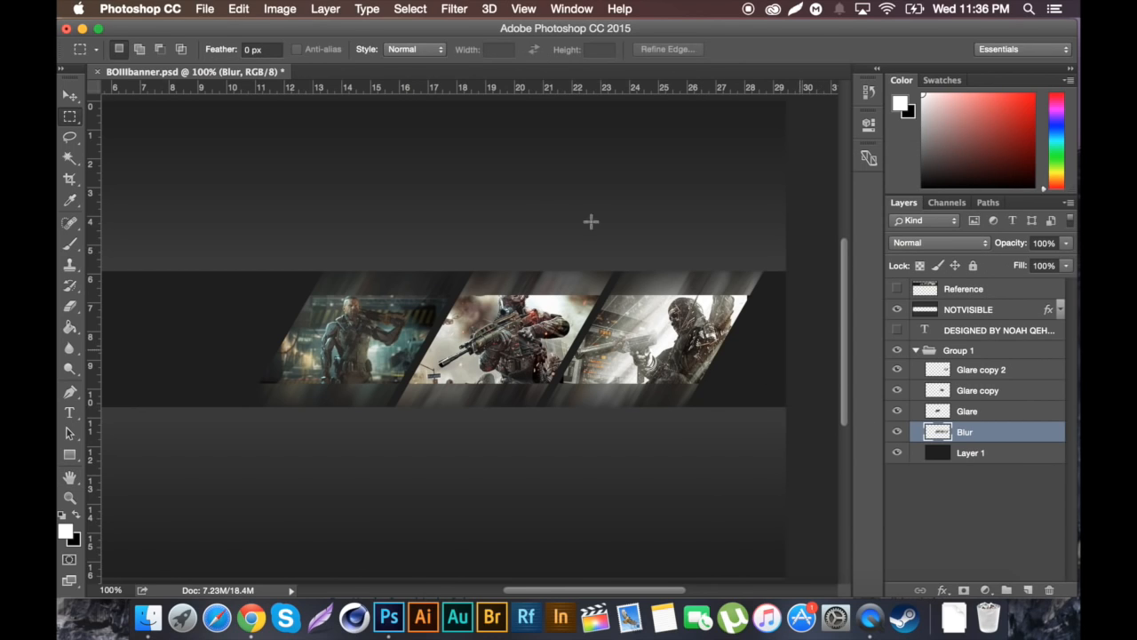
# - Stagger the blocks by moving the middle one slightly up and the right one slightly down within the strip
pyautogui.click(67, 306)
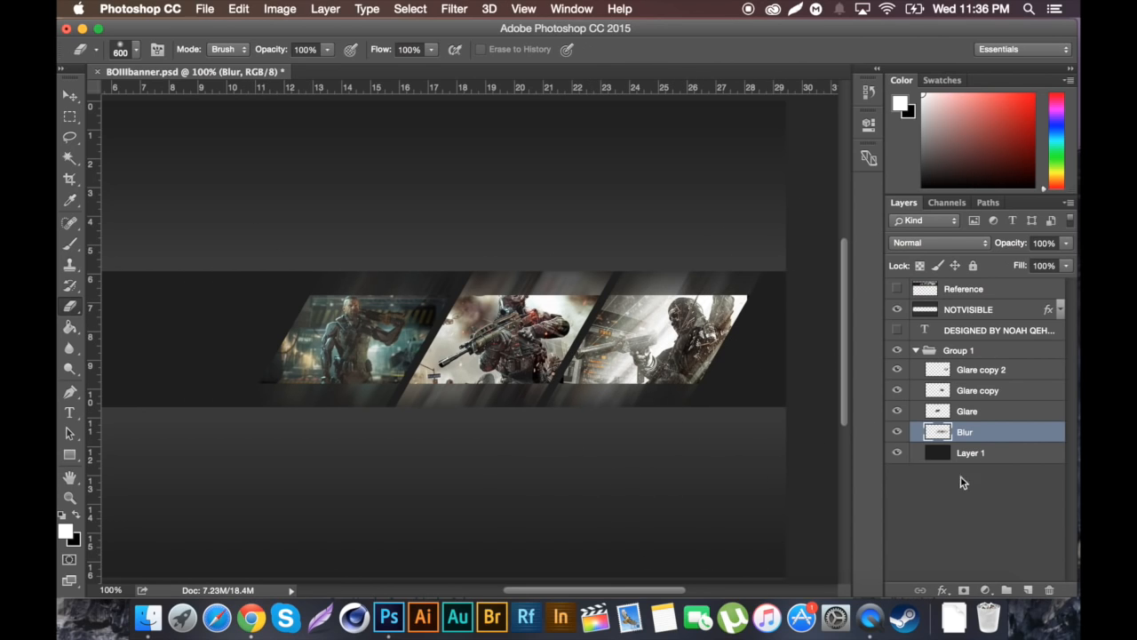
pyautogui.click(984, 394)
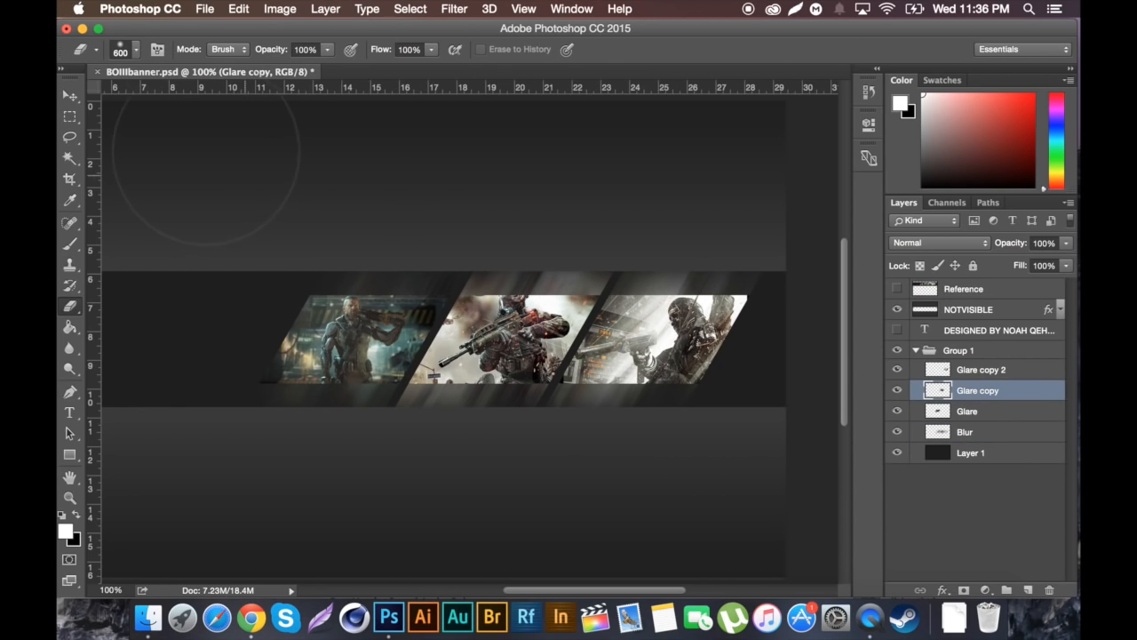
pyautogui.click(75, 95)
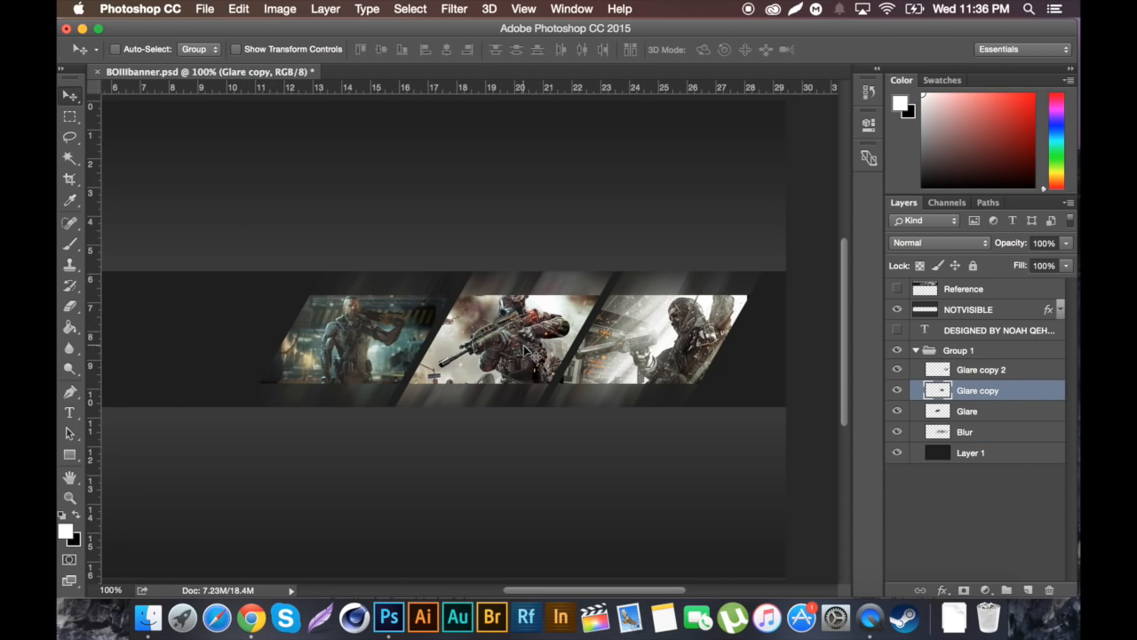
pyautogui.moveTo(533, 352); pyautogui.dragTo(533, 336)
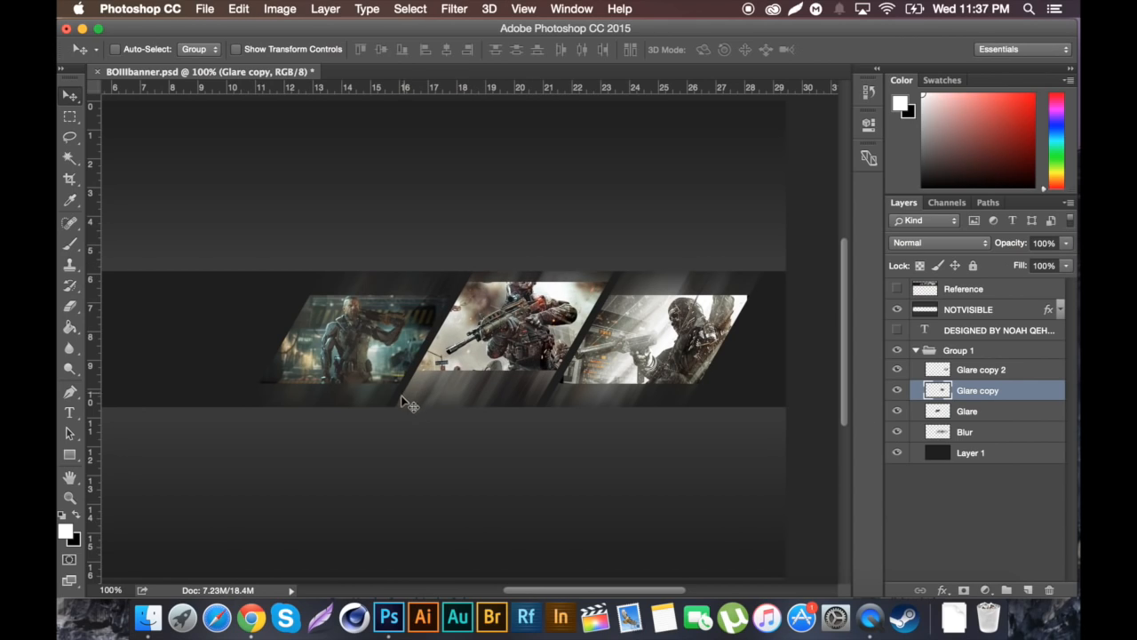
pyautogui.click(986, 370)
pyautogui.moveTo(646, 357); pyautogui.dragTo(645, 369)
pyautogui.moveTo(645, 368); pyautogui.dragTo(646, 360)
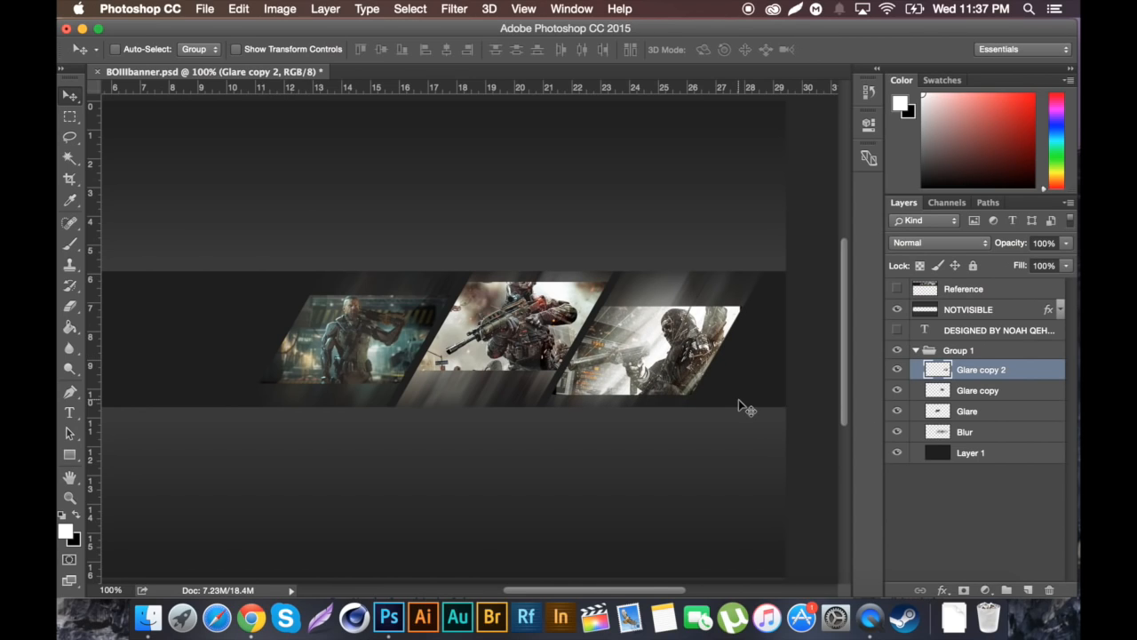
# - Rename the Glare, Glare copy and Glare copy 2 layers to Left, Mid and Right
pyautogui.click(993, 411)
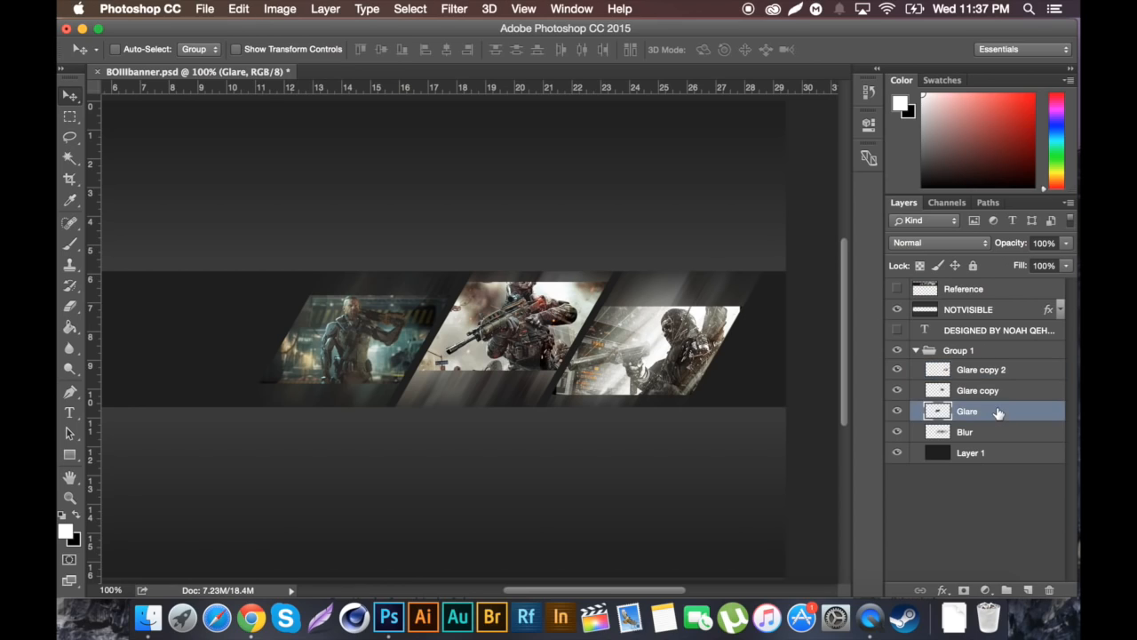
pyautogui.doubleClick(966, 413)
pyautogui.write('Left')
pyautogui.press('Return')
pyautogui.doubleClick(977, 390)
pyautogui.write('Mid')
pyautogui.press('Return')
pyautogui.doubleClick(978, 370)
pyautogui.write('R')
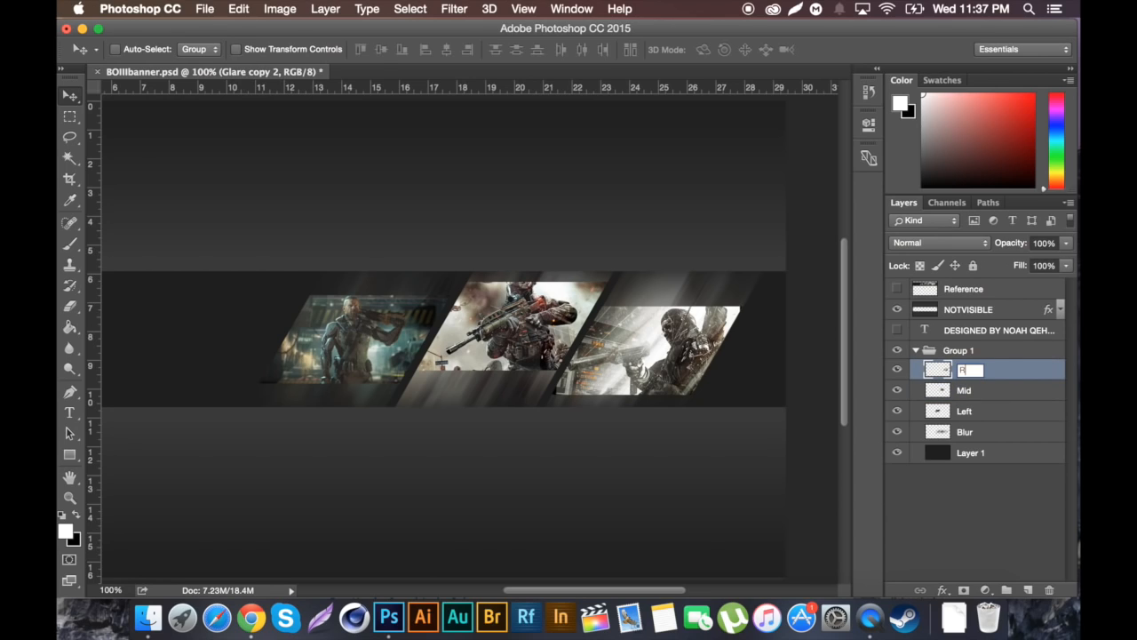
pyautogui.write('ight')
pyautogui.press('Return')
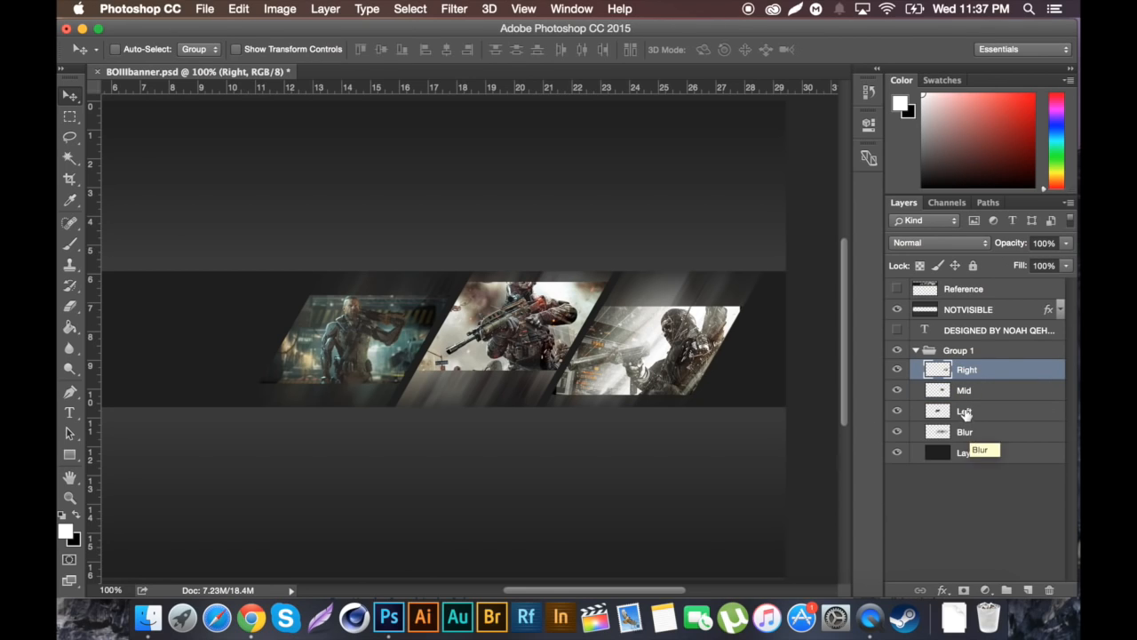
# - Add a black-to-white linear Gradient Overlay to the Left layer in Overlay mode at 66% opacity and a 90° angle
pyautogui.click(1010, 414)
pyautogui.scroll(-5, 652, 377)
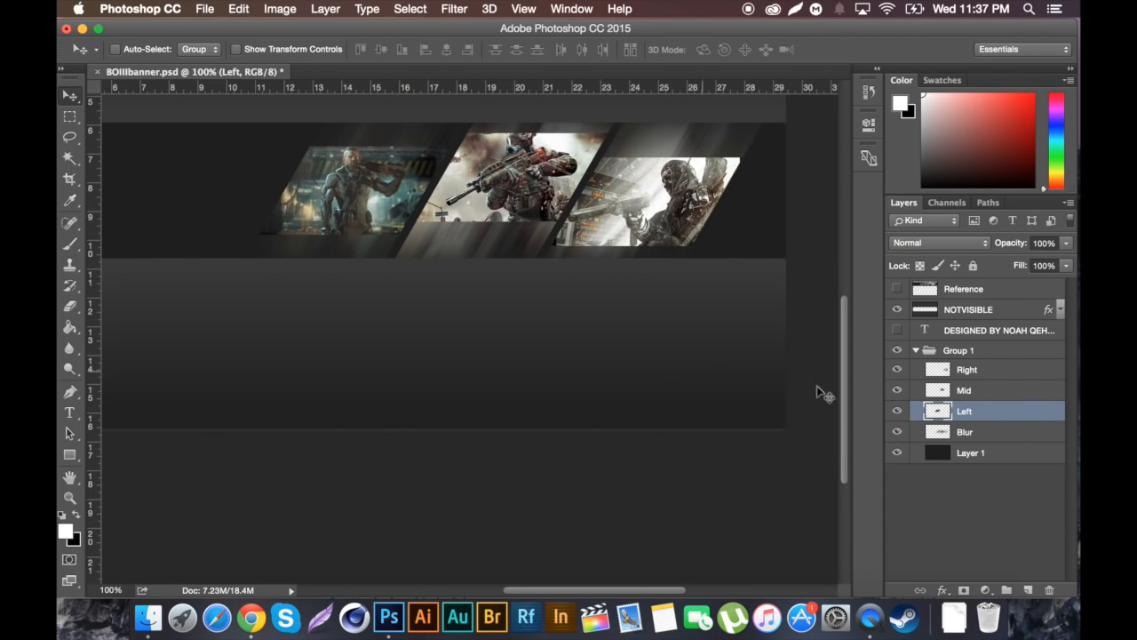
pyautogui.press('space')
pyautogui.doubleClick(1014, 411)
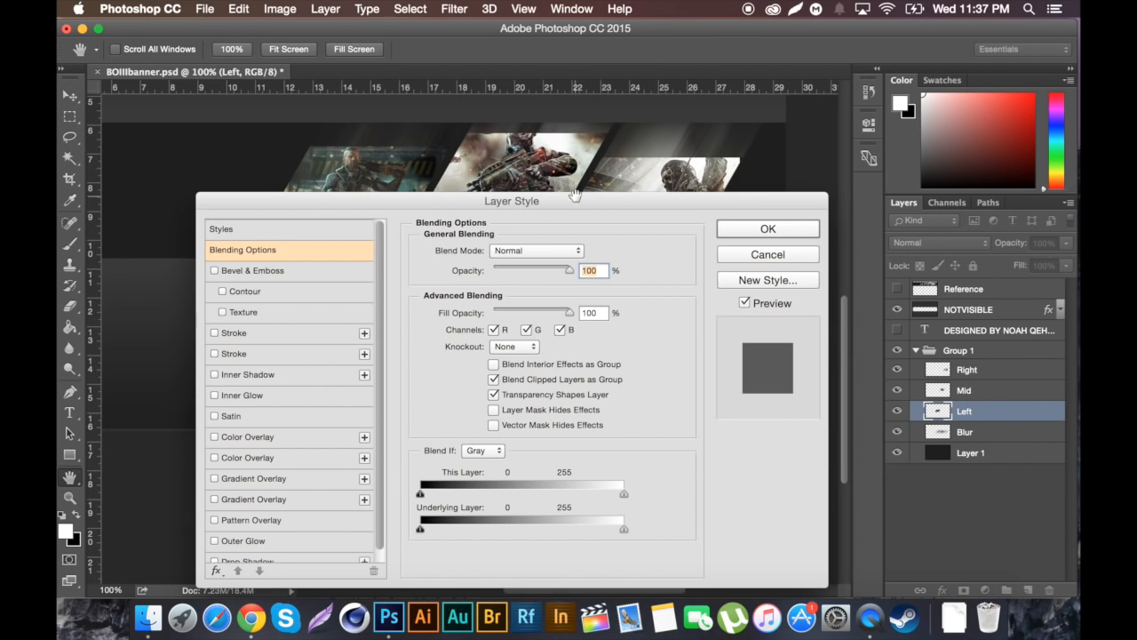
pyautogui.moveTo(575, 204); pyautogui.dragTo(605, 262)
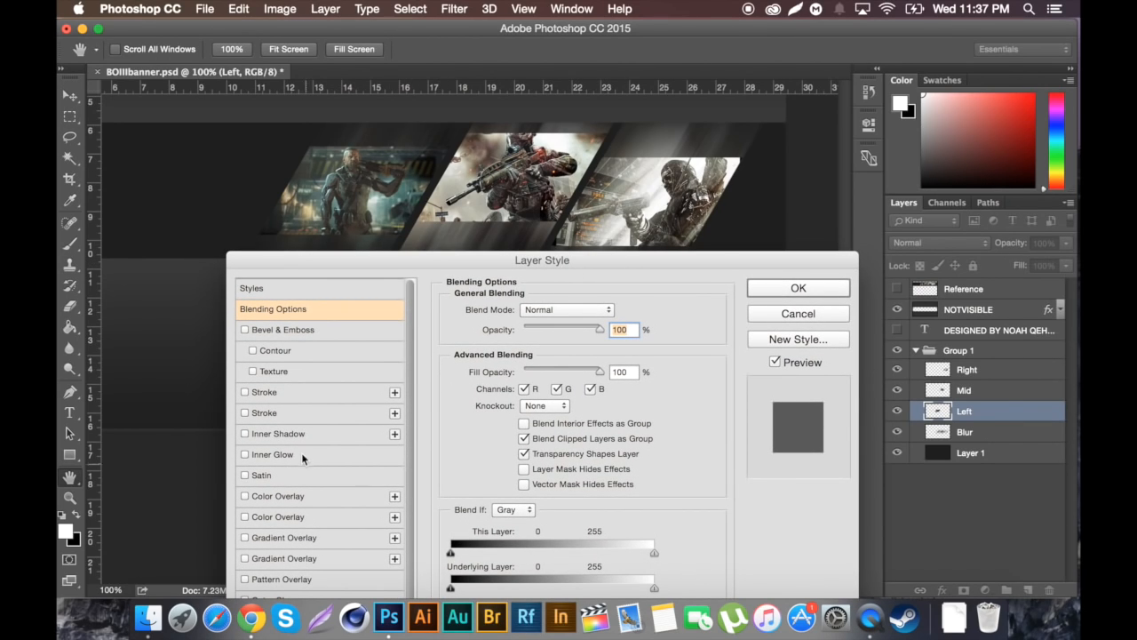
pyautogui.click(288, 542)
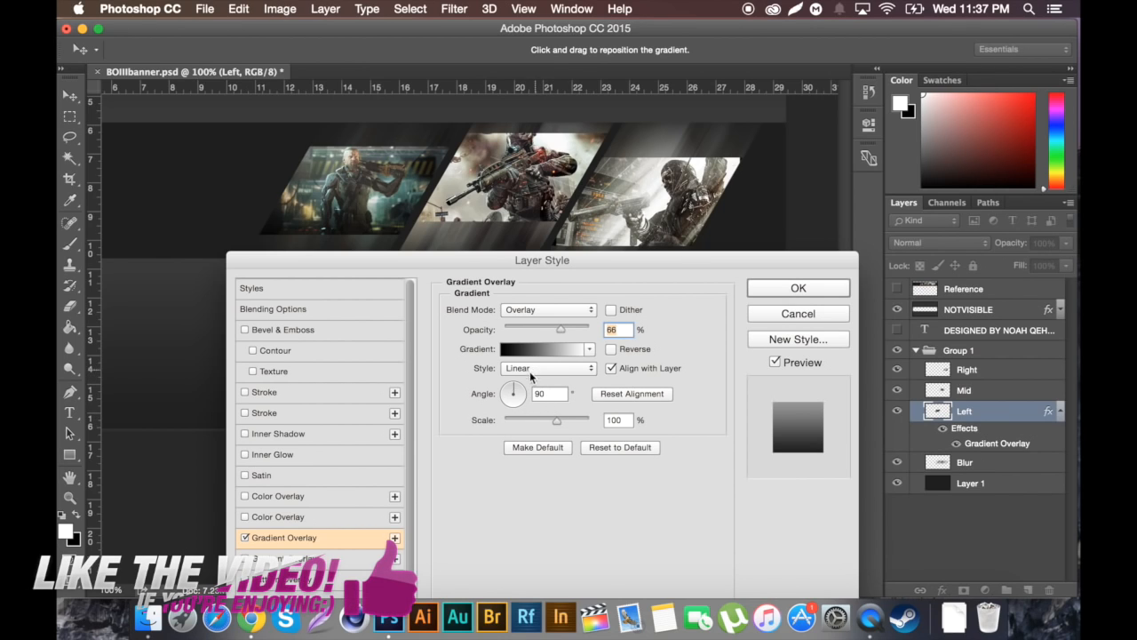
# - Add a second, reversed white-to-transparent Gradient Overlay to the Left layer in Lighten mode at 10% opacity
pyautogui.click(290, 565)
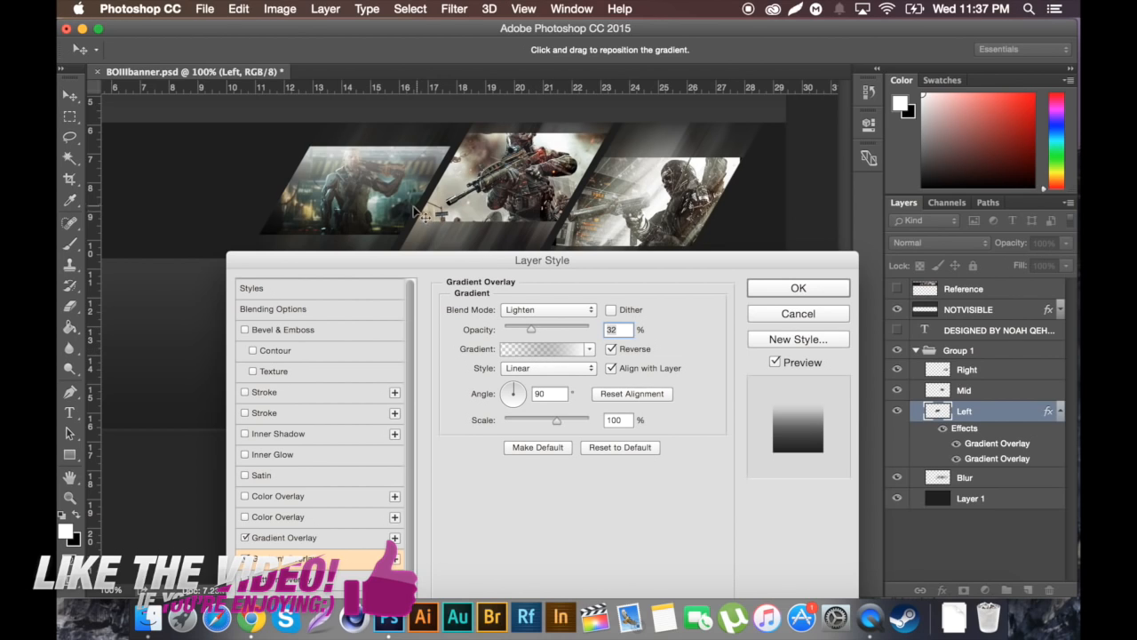
pyautogui.moveTo(527, 329); pyautogui.dragTo(516, 331)
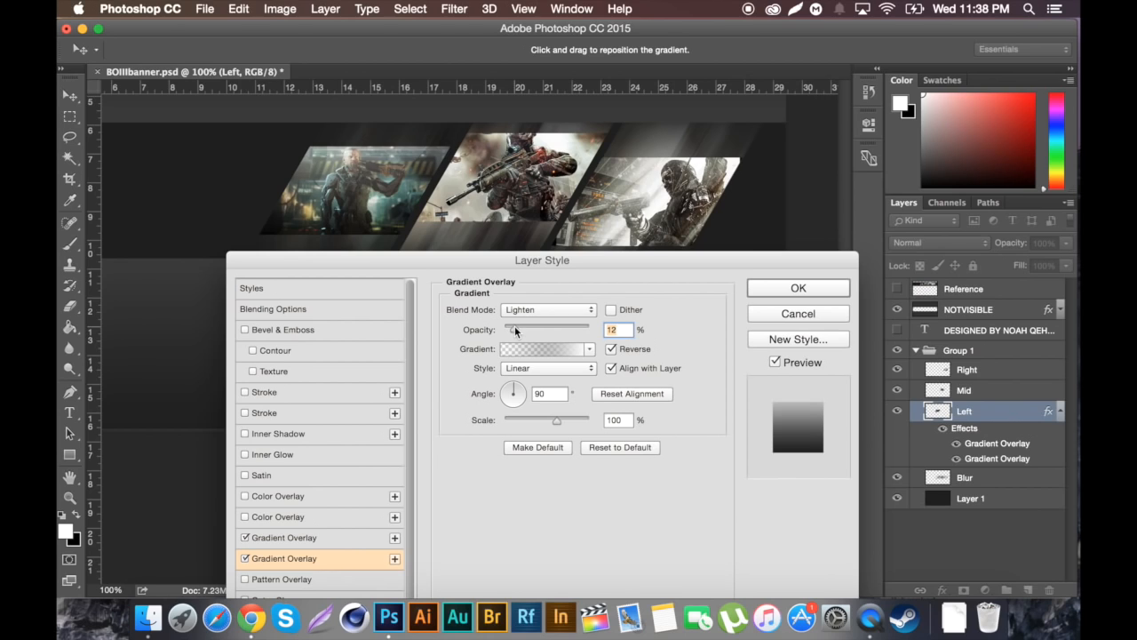
pyautogui.click(563, 351)
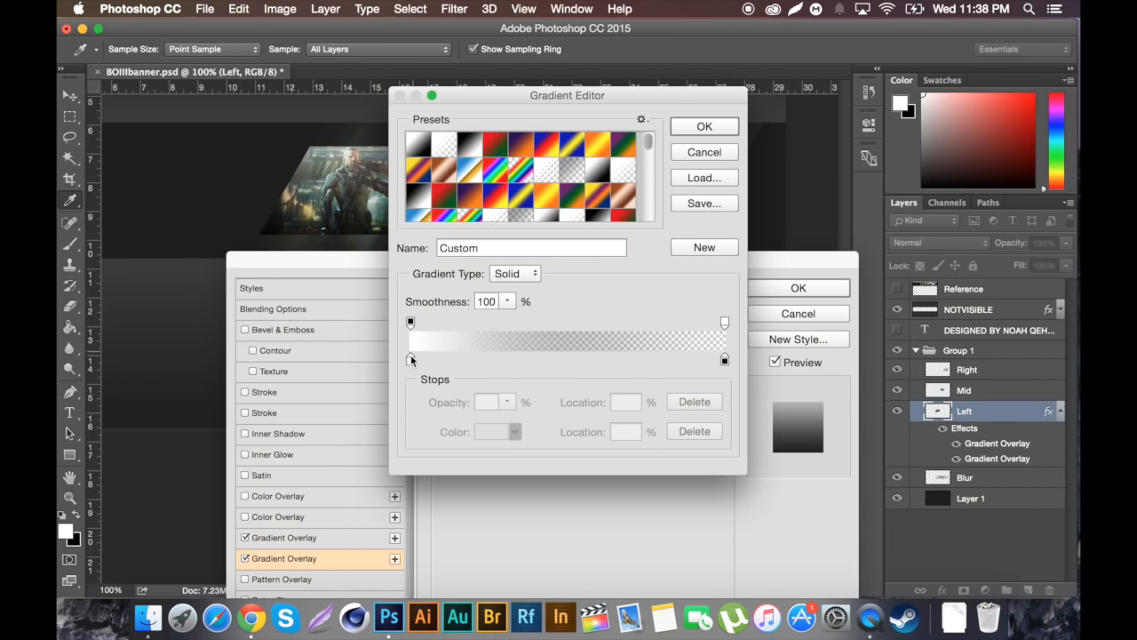
pyautogui.click(700, 129)
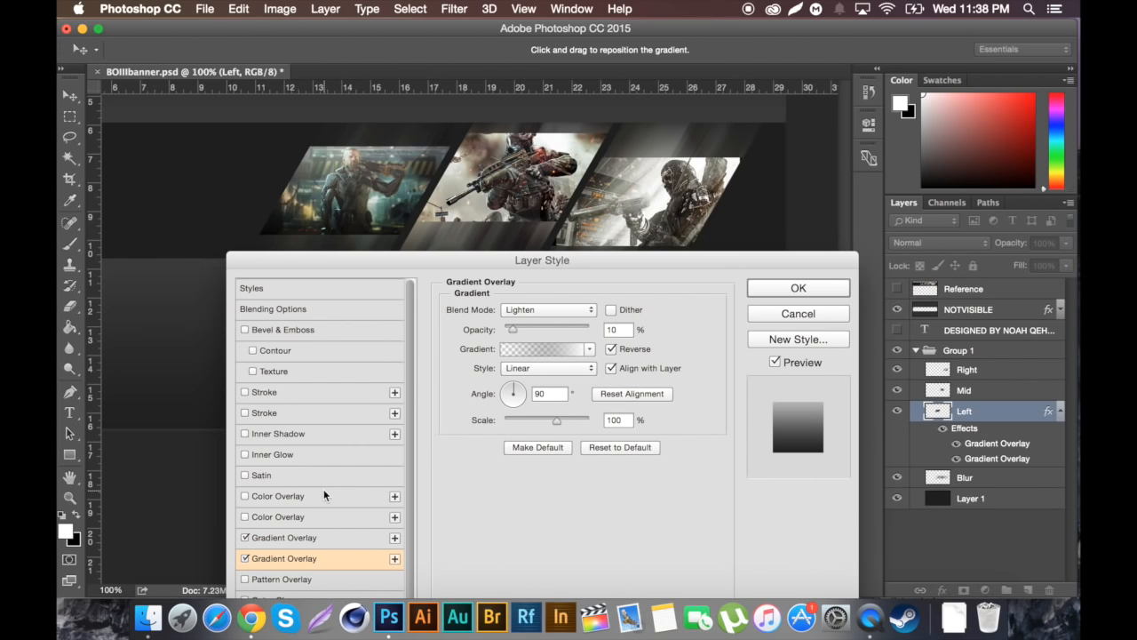
# - Add a 7 px Overlay Inner Glow at 40% and two 2 px outside strokes, one 48% Overlay gradient and one solid orange
pyautogui.click(272, 456)
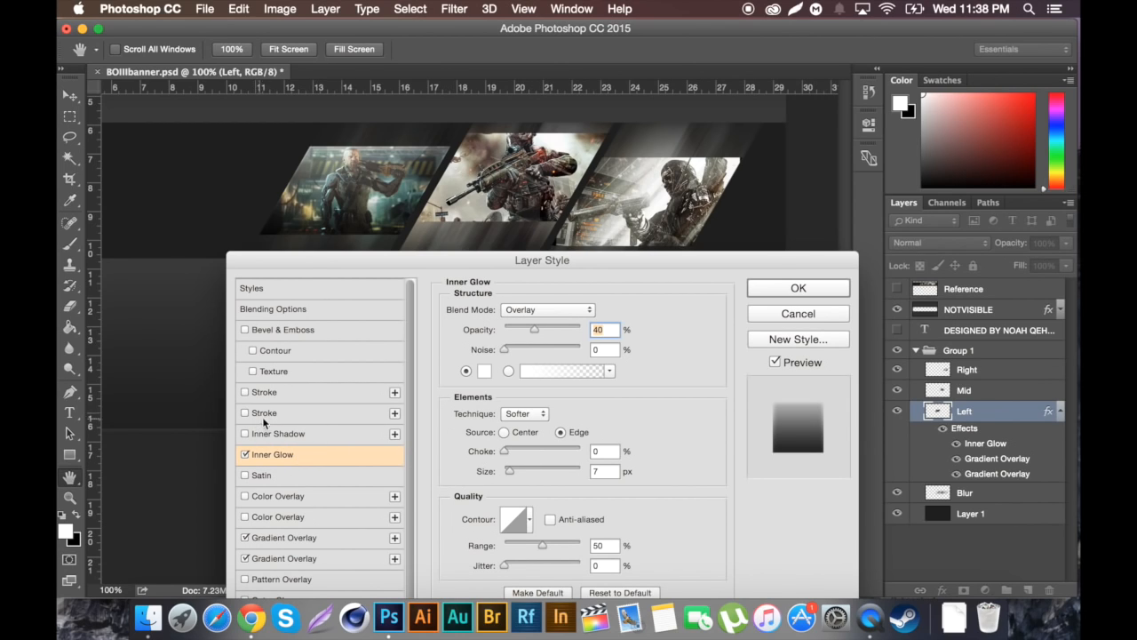
pyautogui.click(265, 394)
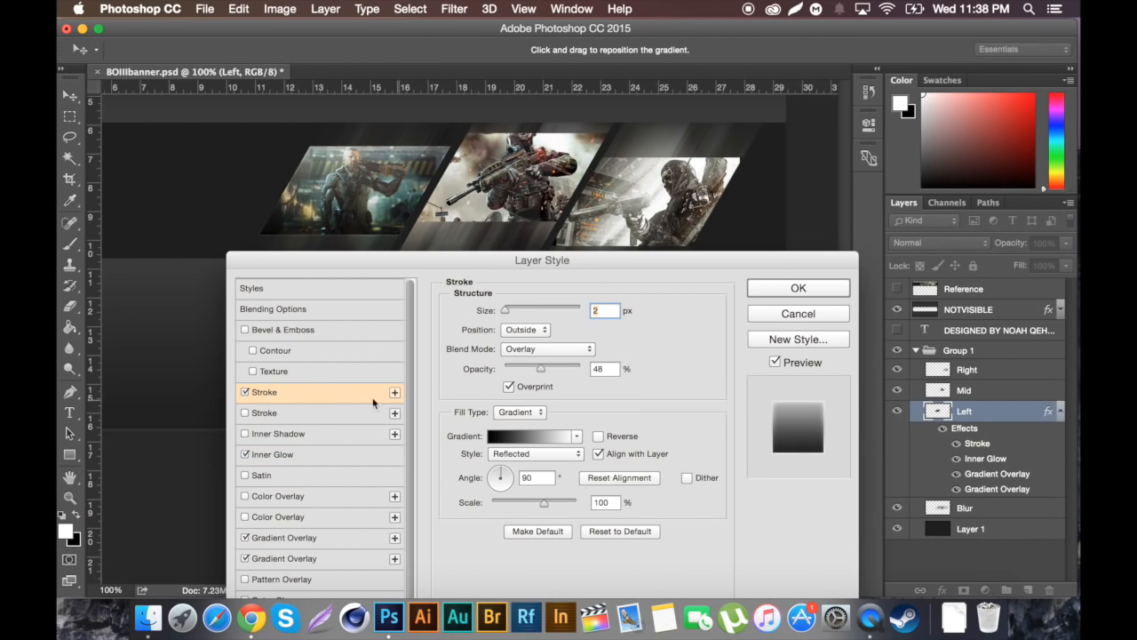
pyautogui.click(268, 415)
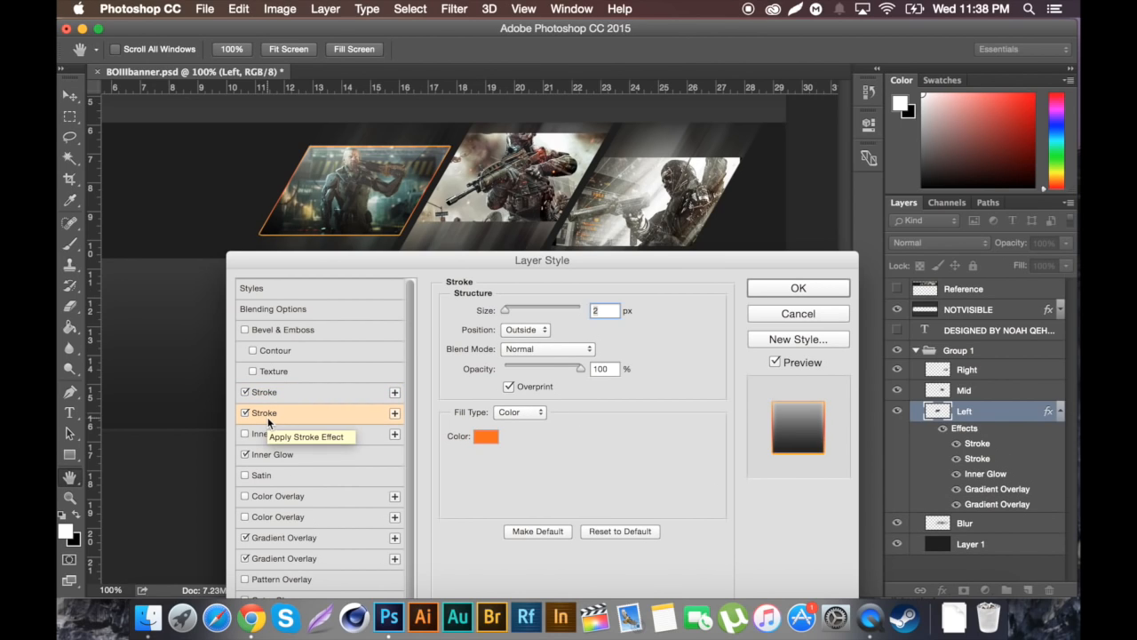
# - Compare the Left block without and with the gradient stroke, keep that stroke enabled, and turn off its Overprint option
pyautogui.click(245, 393)
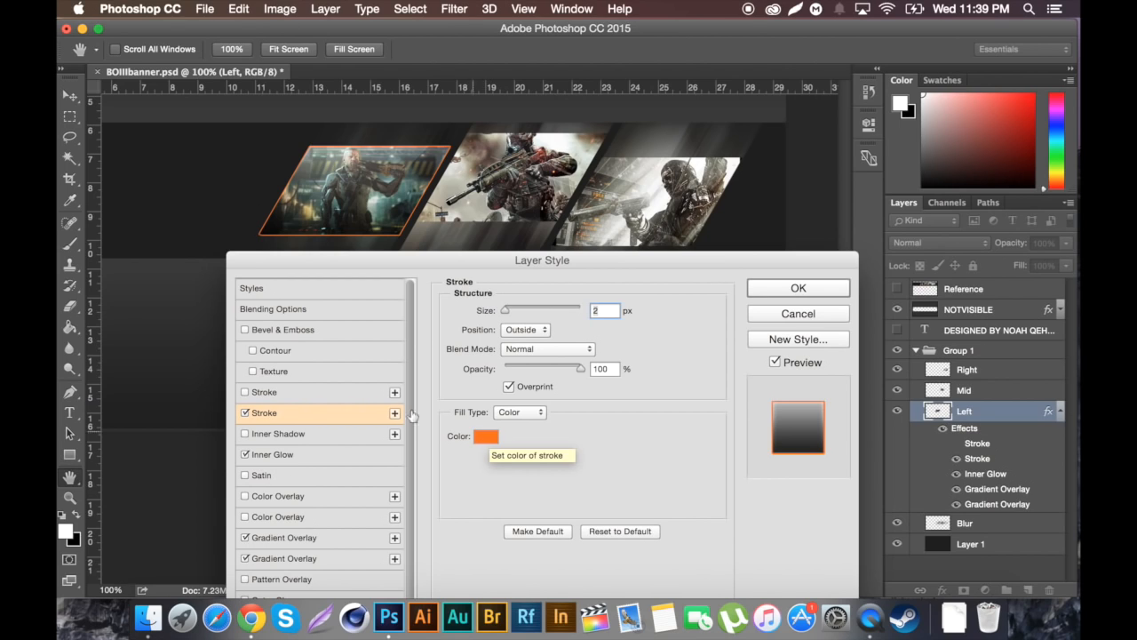
pyautogui.click(264, 394)
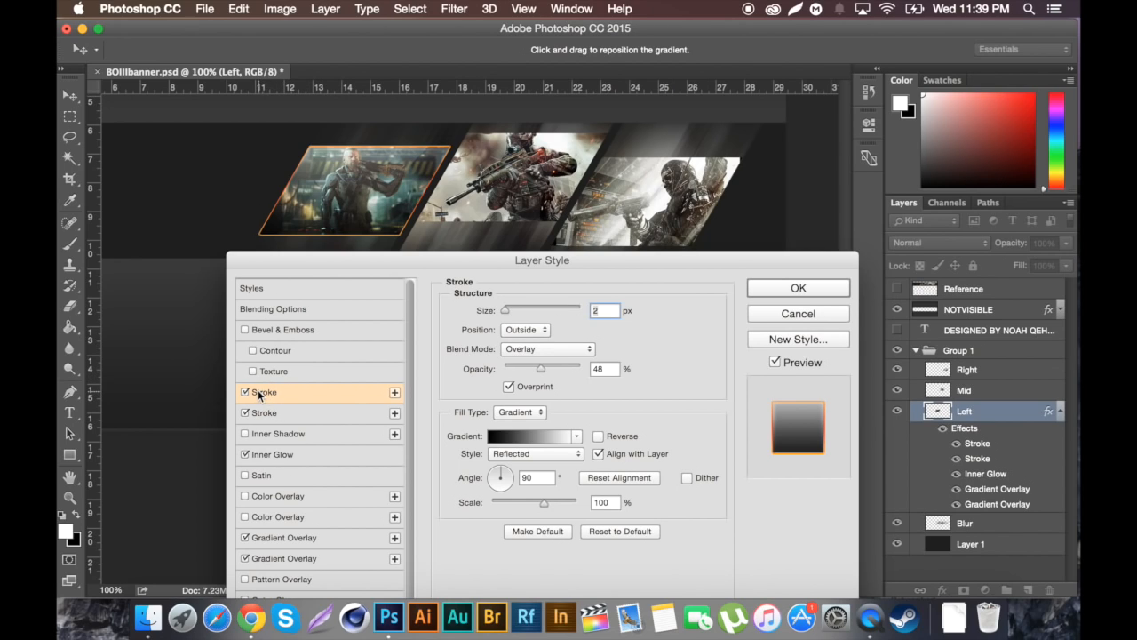
pyautogui.click(512, 385)
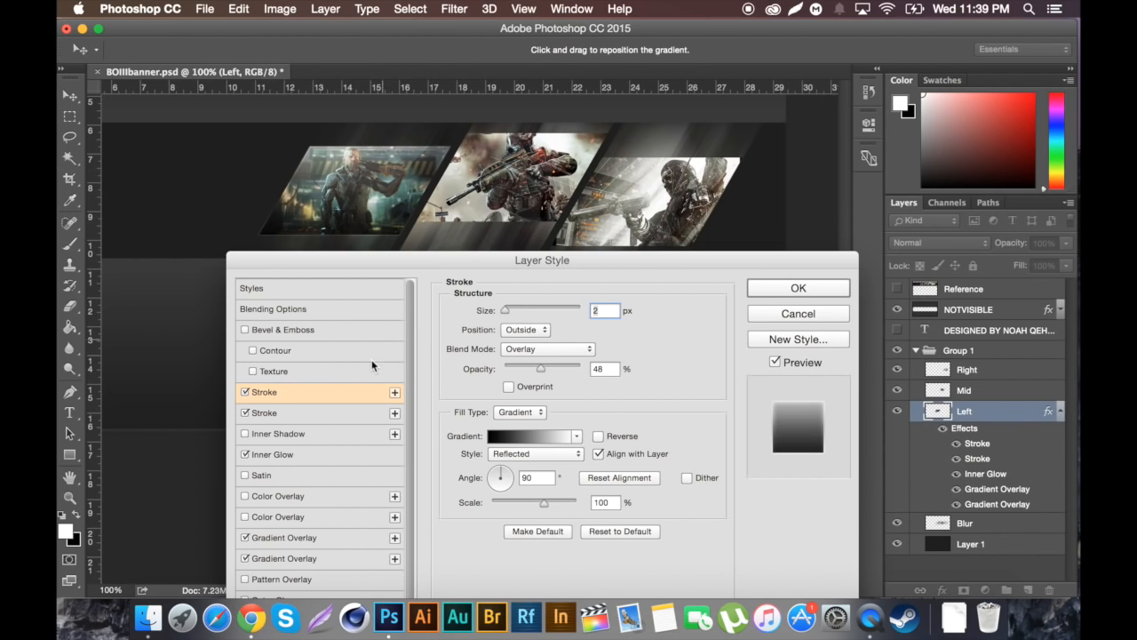
# - Turn on Overprint for the Left layer's 48% Overlay gradient stroke and apply the layer style
pyautogui.click(509, 387)
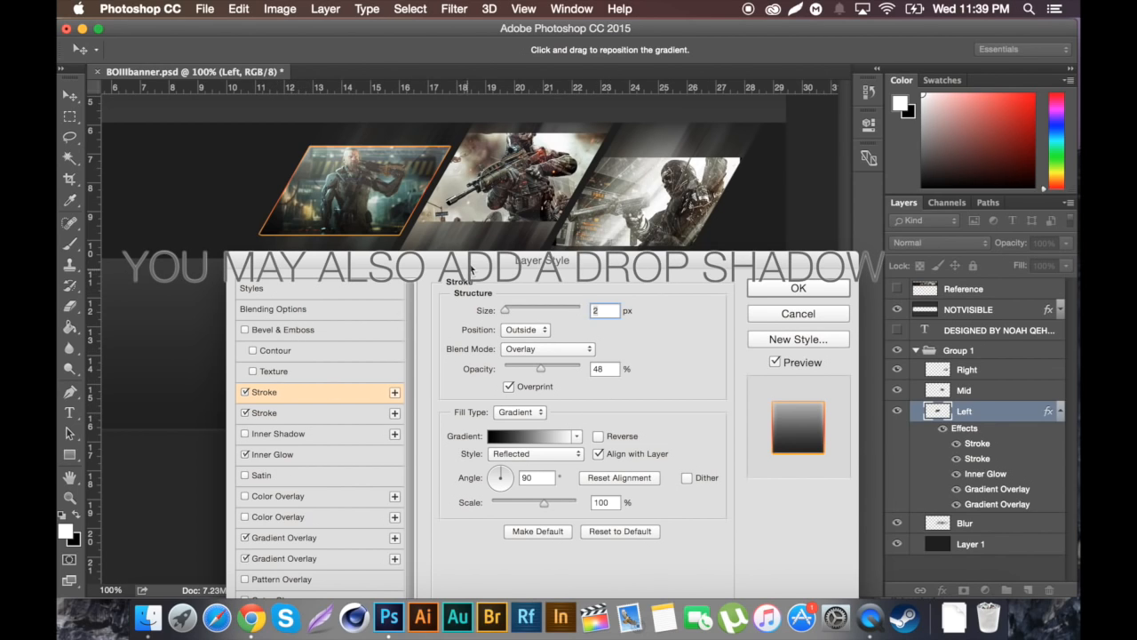
pyautogui.moveTo(472, 263); pyautogui.dragTo(529, 197)
pyautogui.click(800, 224)
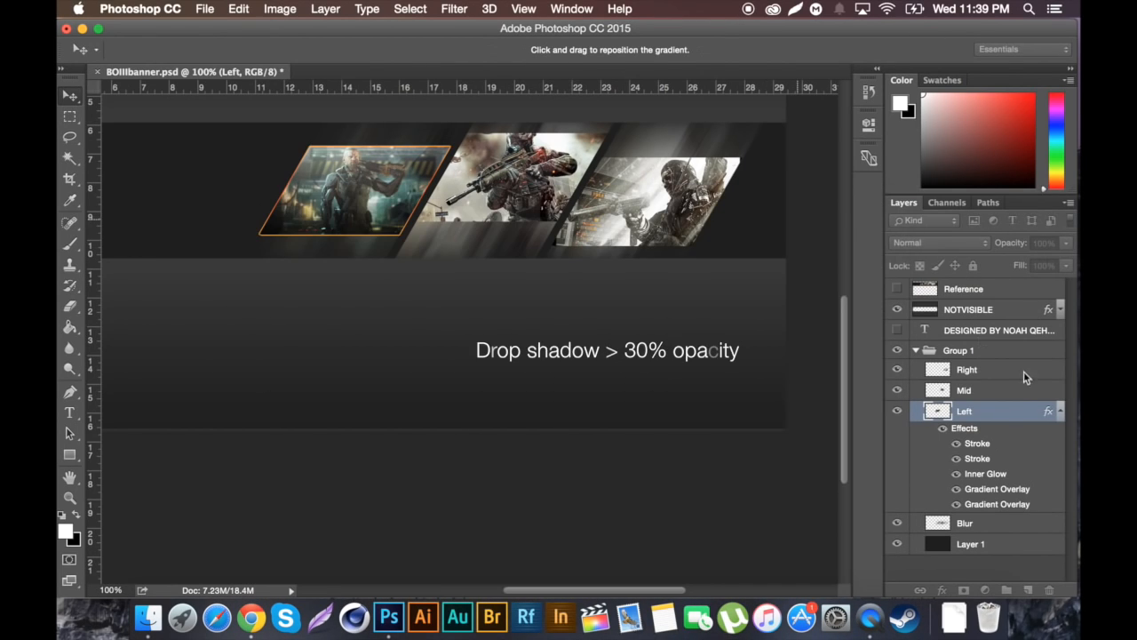
# - Collapse the Left layer's effects list and copy its layer style onto the Mid layer
pyautogui.click(1061, 416)
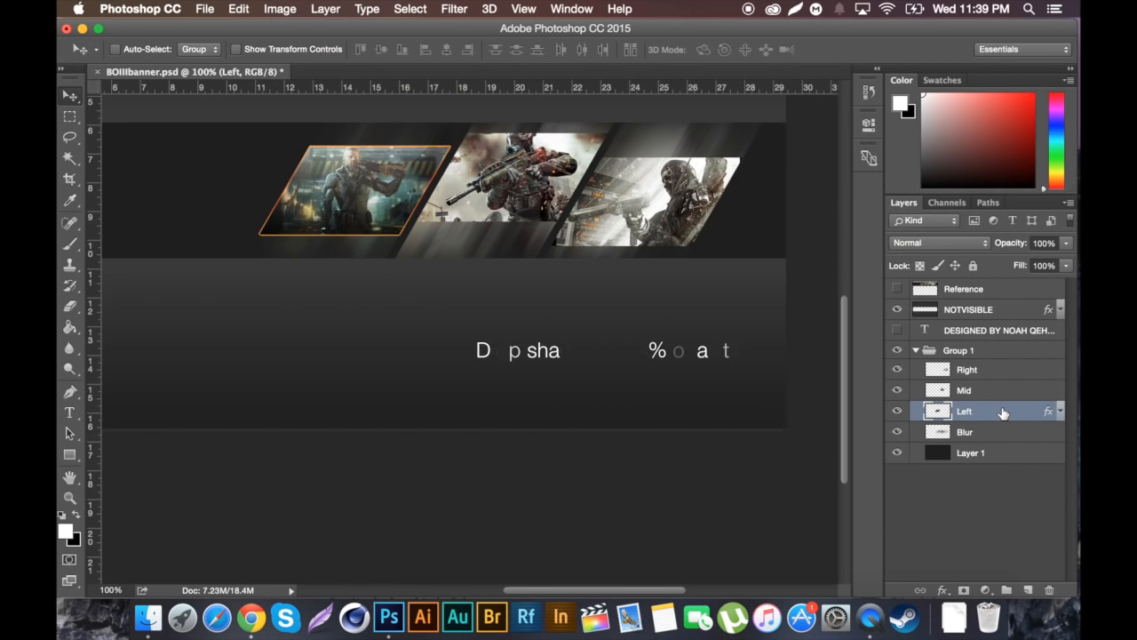
pyautogui.rightClick(1002, 412)
pyautogui.scroll(-5, 885, 533)
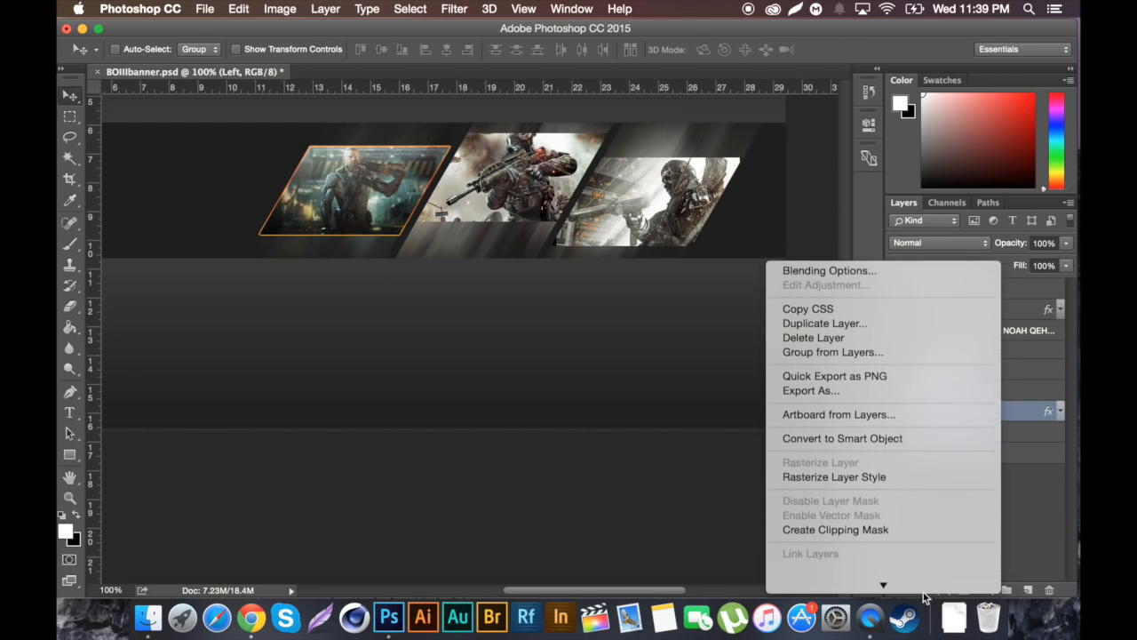
pyautogui.click(869, 506)
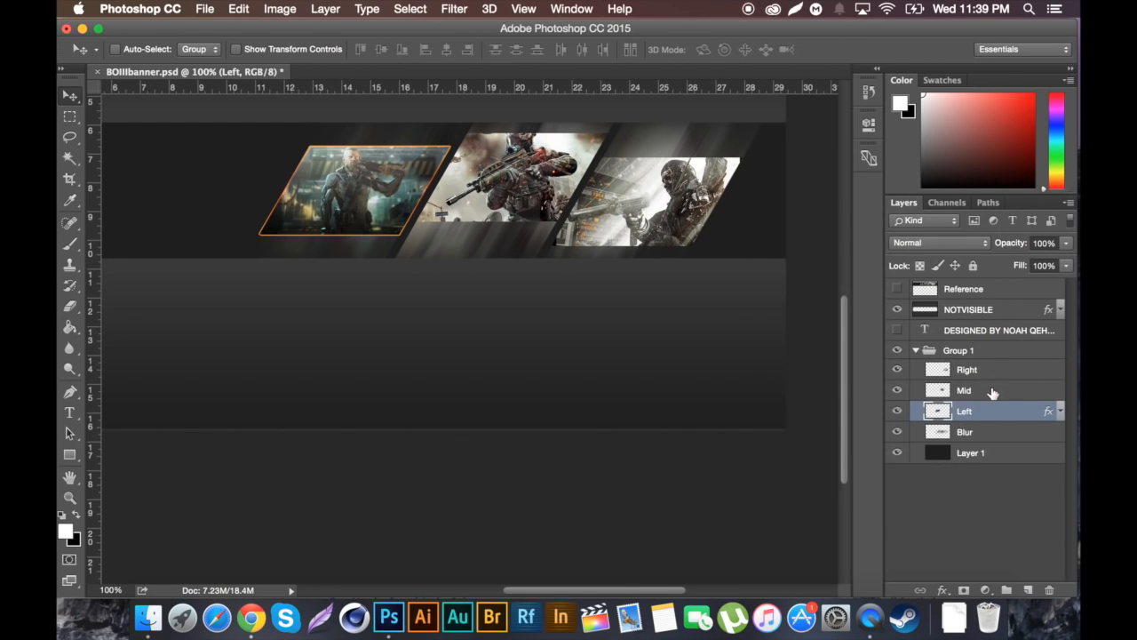
pyautogui.rightClick(990, 387)
pyautogui.scroll(-5, 866, 577)
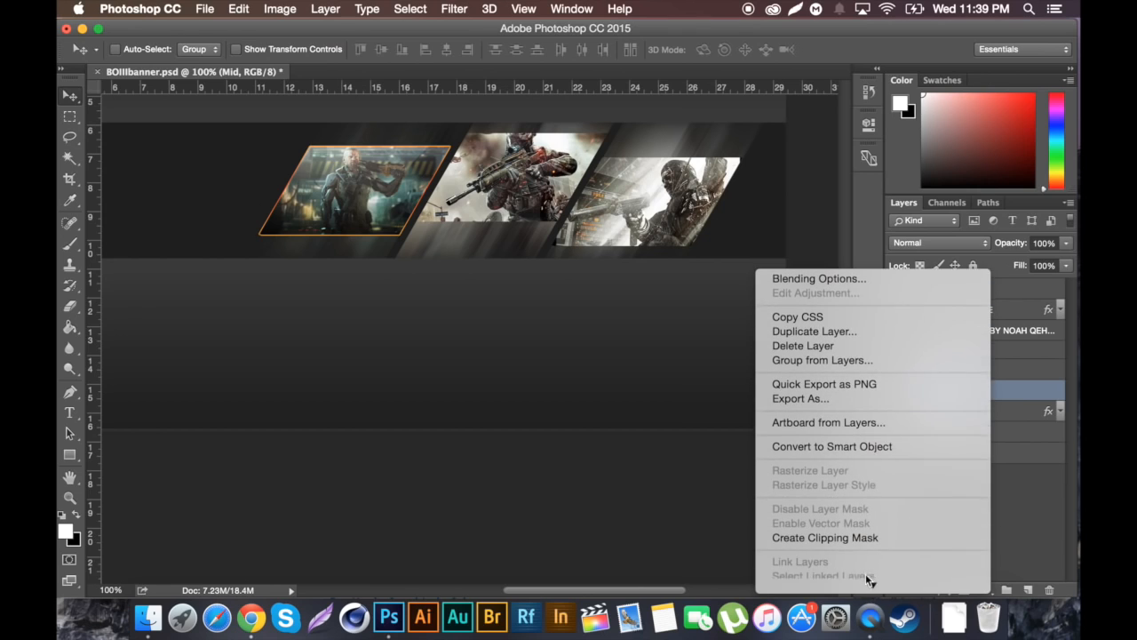
pyautogui.click(825, 500)
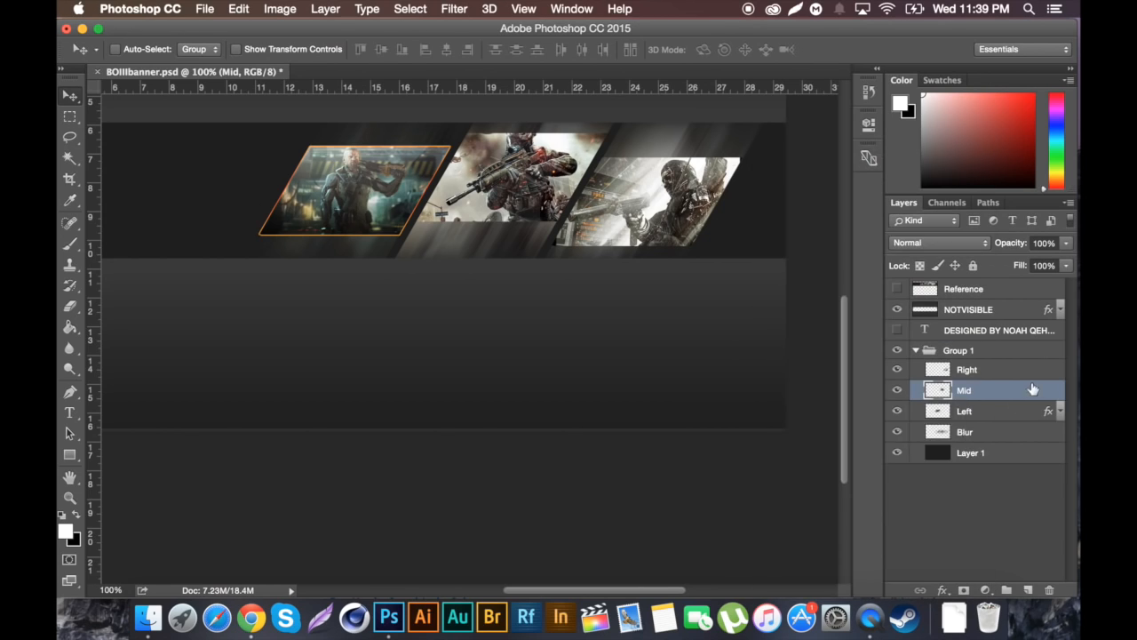
# - Paste the copied layer style onto the Right layer and collapse the effects lists of Right and Mid
pyautogui.rightClick(1007, 371)
pyautogui.scroll(-5, 853, 533)
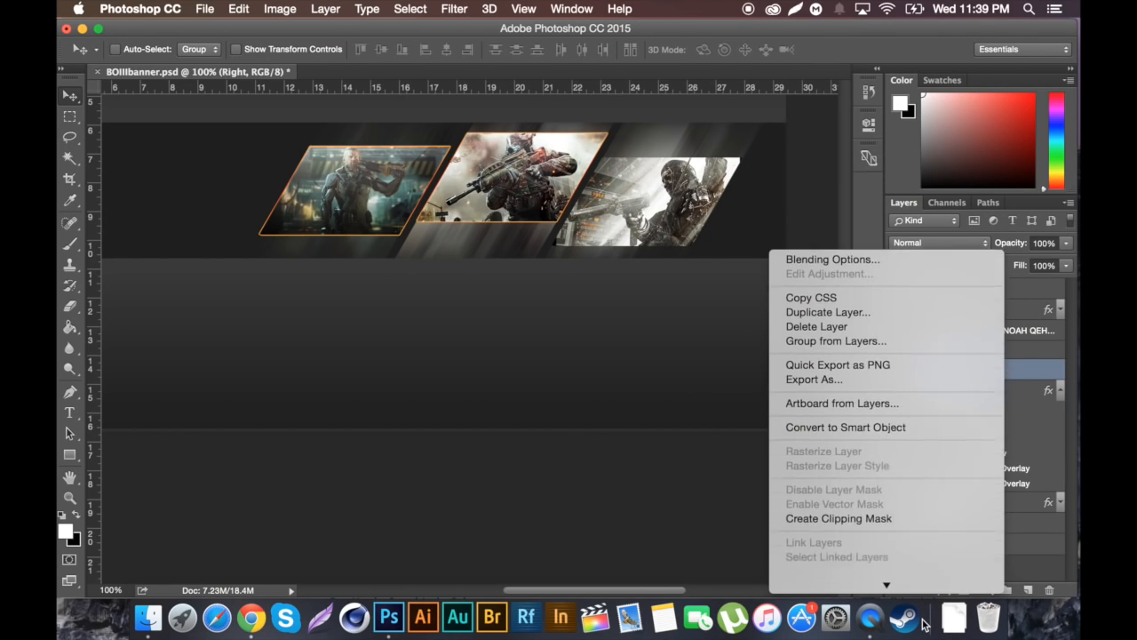
pyautogui.click(846, 511)
pyautogui.click(1059, 370)
pyautogui.click(1060, 390)
pyautogui.scroll(3, 637, 368)
pyautogui.scroll(3, 637, 371)
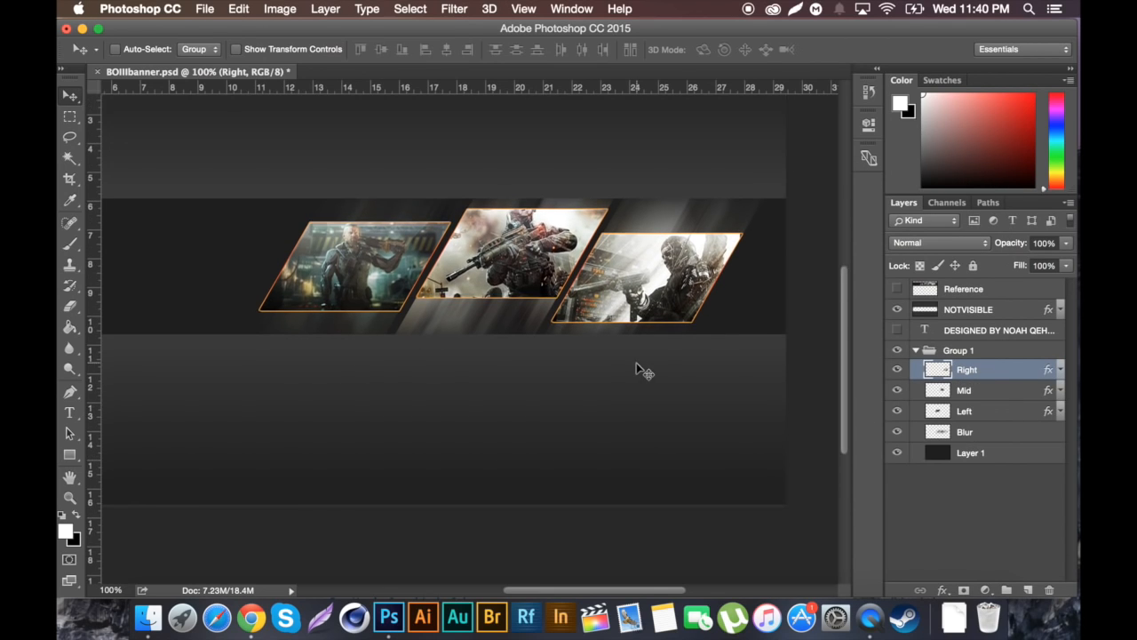
# - Rasterize the layer styles of the Right, Mid and Left layers and merge the three into one layer
pyautogui.keyDown('shift'); pyautogui.click(992, 415); pyautogui.keyUp('shift')
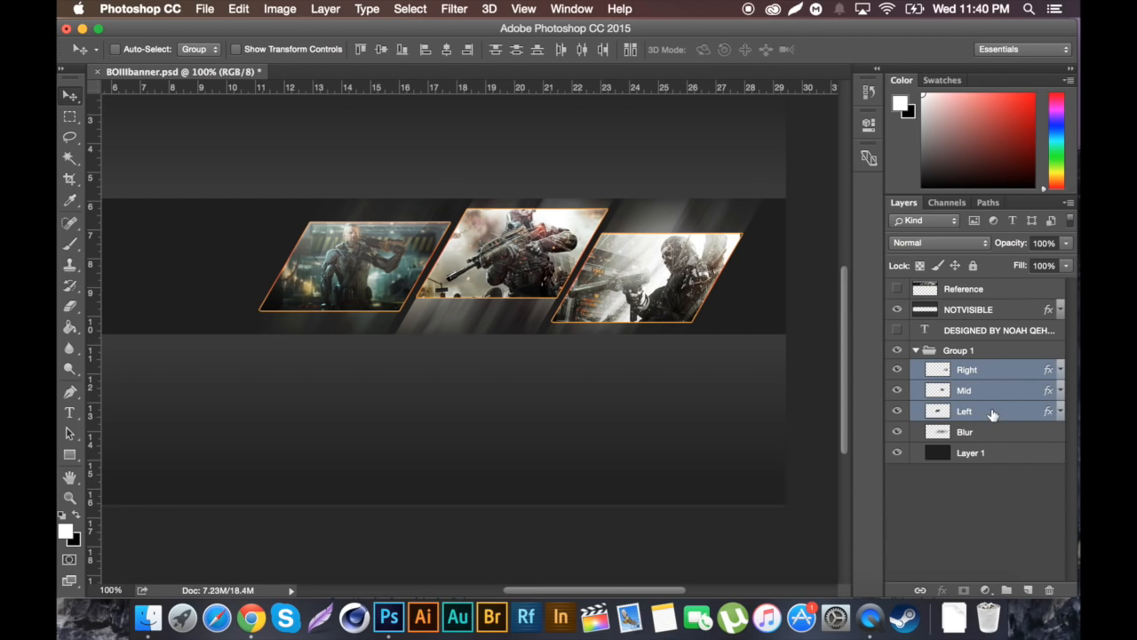
pyautogui.rightClick(992, 415)
pyautogui.moveTo(872, 584)
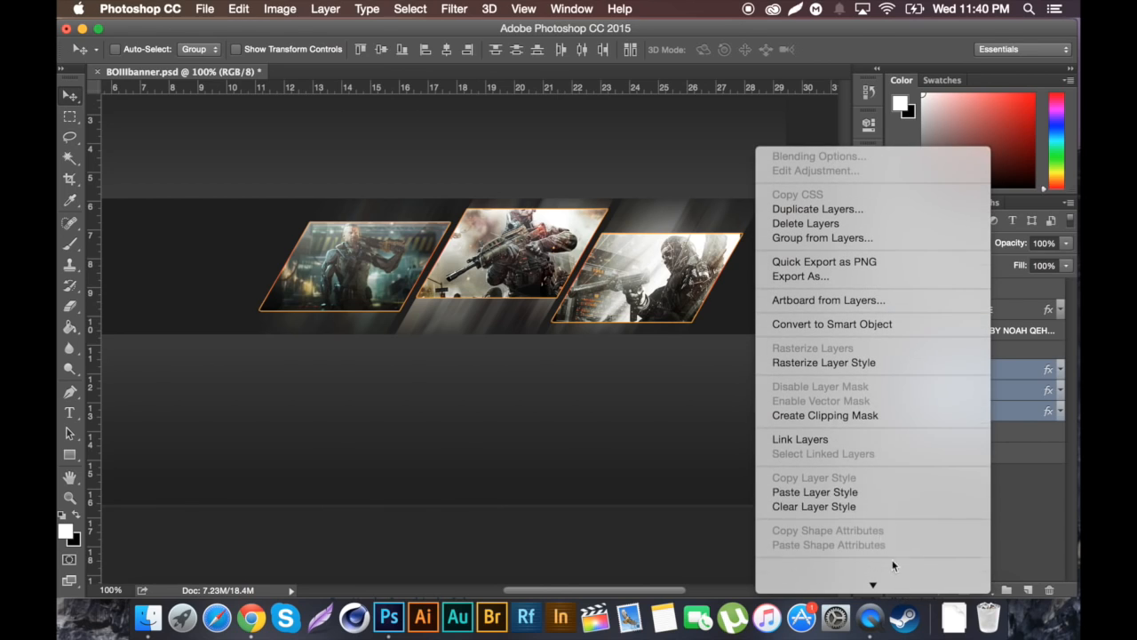
pyautogui.click(819, 362)
pyautogui.press('super+e')
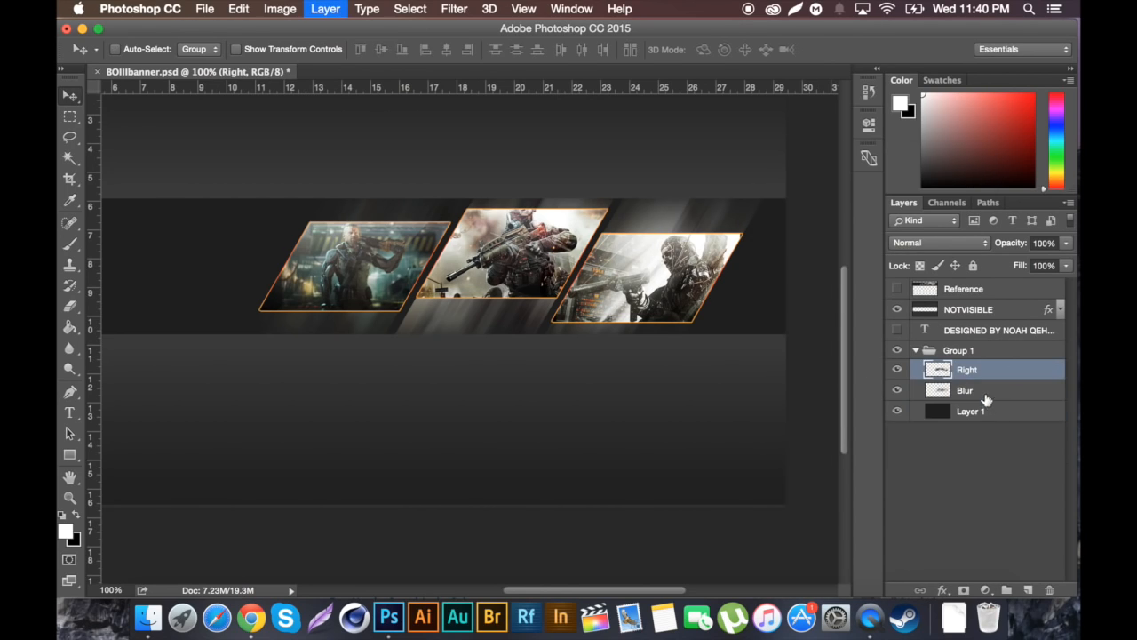
# - Rename the merged image layer as Pics
pyautogui.doubleClick(966, 369)
pyautogui.write('Pics')
pyautogui.press('Return')
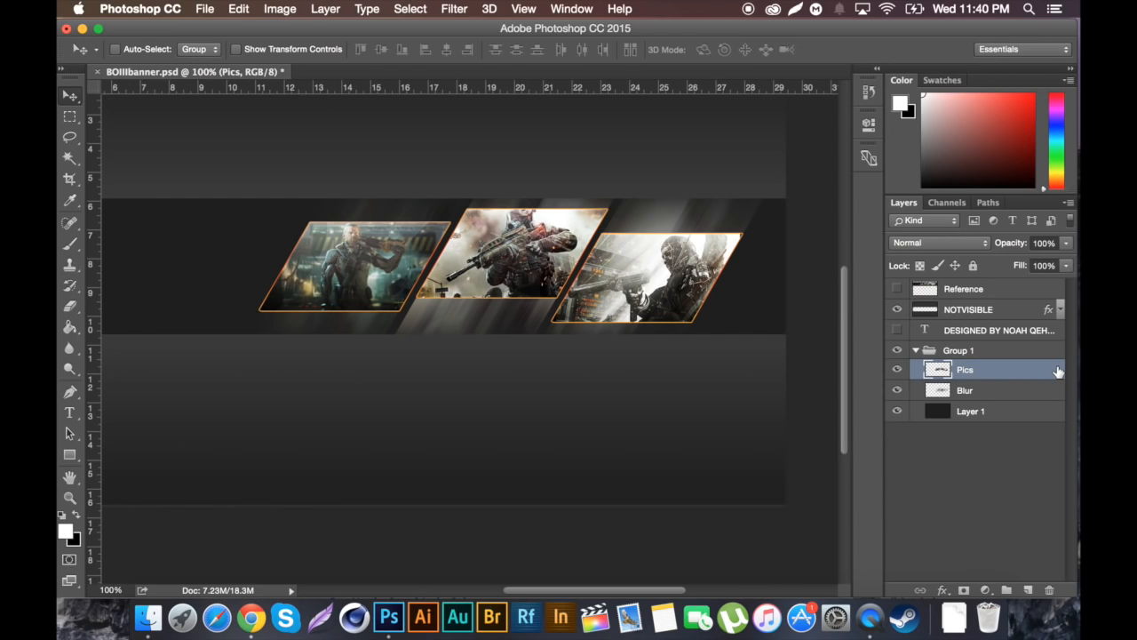
# - Create a new layer above Pics and make it a clipping mask on Pics
pyautogui.click(1028, 589)
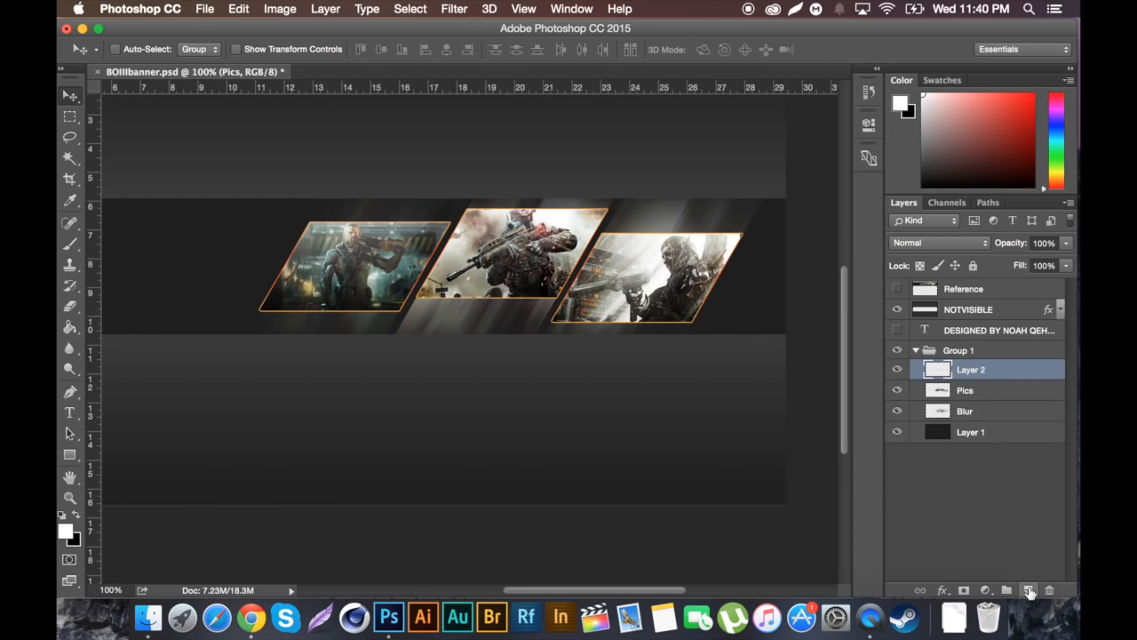
pyautogui.rightClick(972, 370)
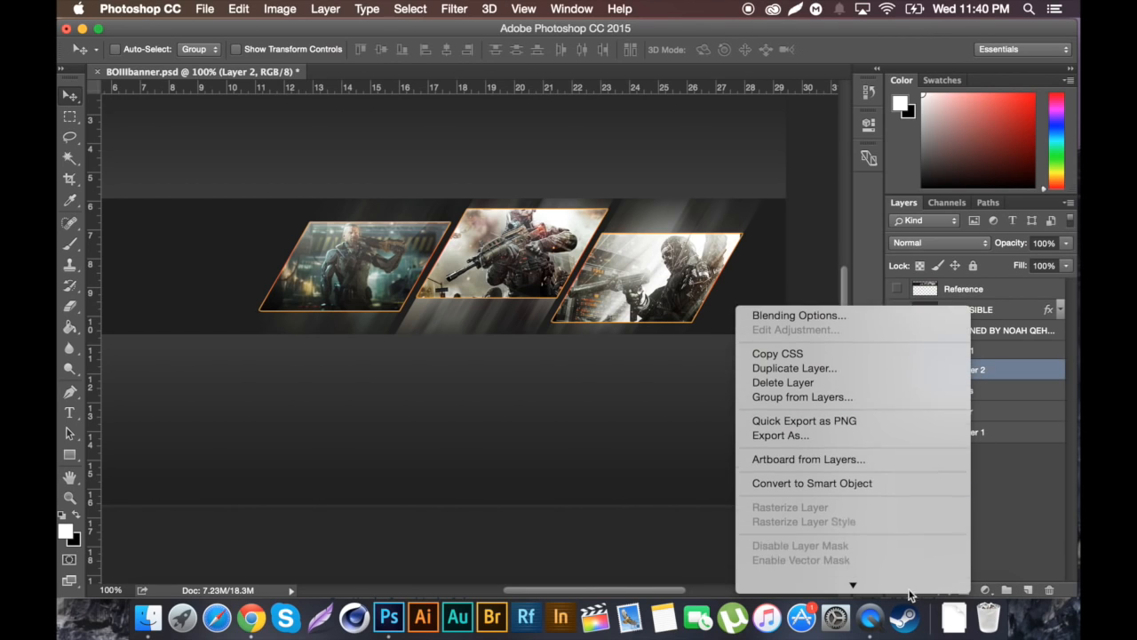
pyautogui.click(819, 466)
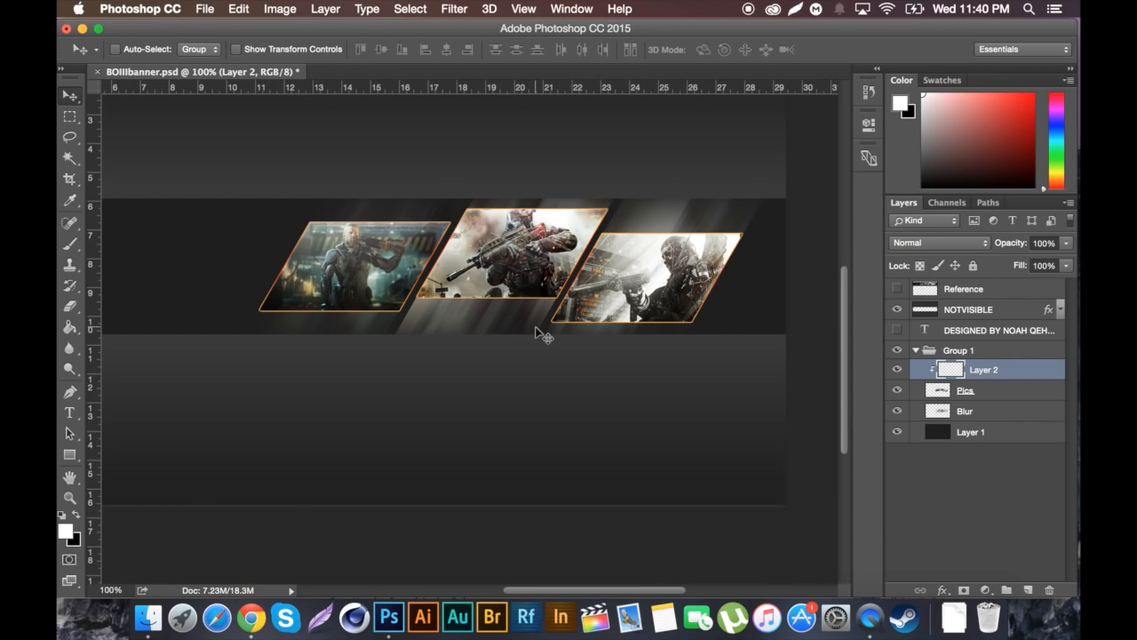
# - Make a wide elliptical selection whose upper arc crosses the lower half of all three image blocks
pyautogui.click(70, 116)
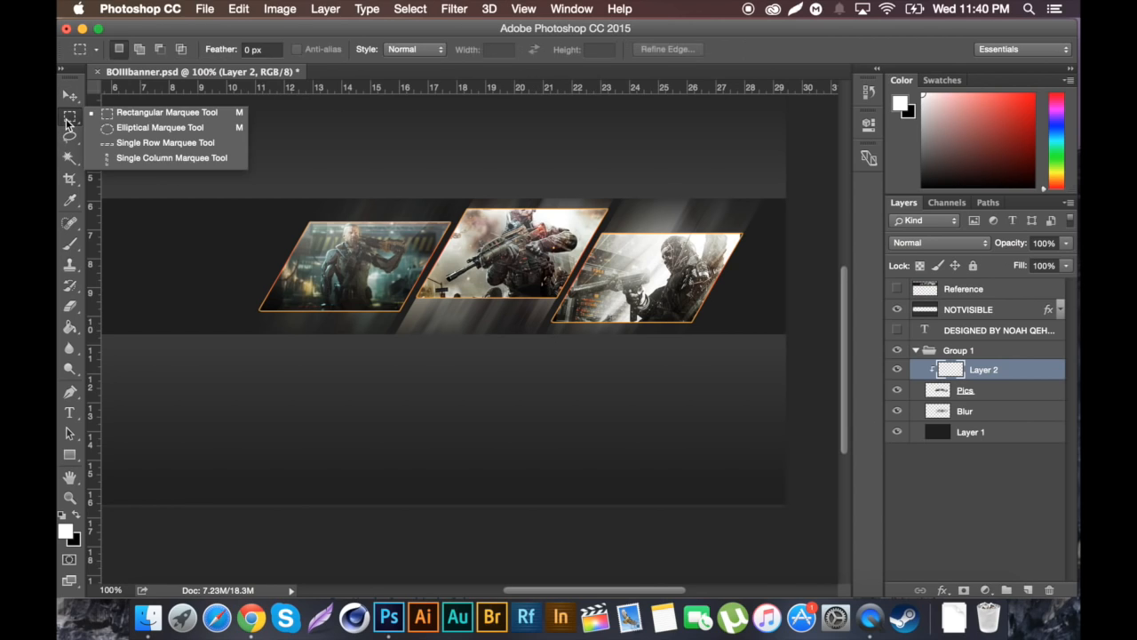
pyautogui.click(127, 130)
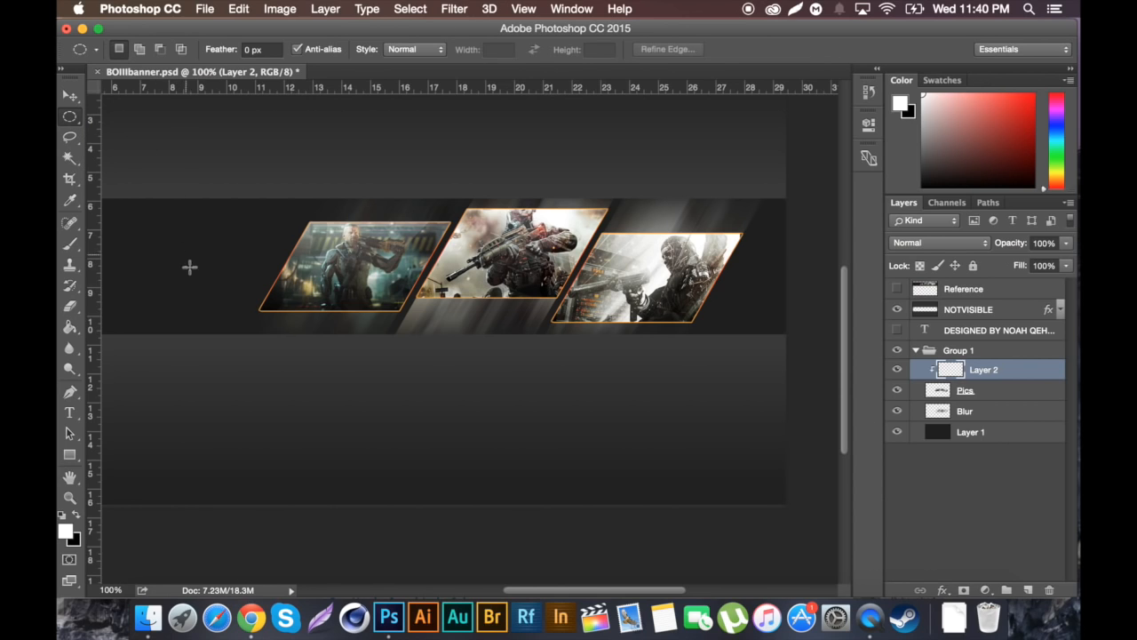
pyautogui.moveTo(148, 272); pyautogui.dragTo(773, 430)
pyautogui.click(769, 427)
pyautogui.press('super+z')
pyautogui.moveTo(639, 375); pyautogui.dragTo(645, 361)
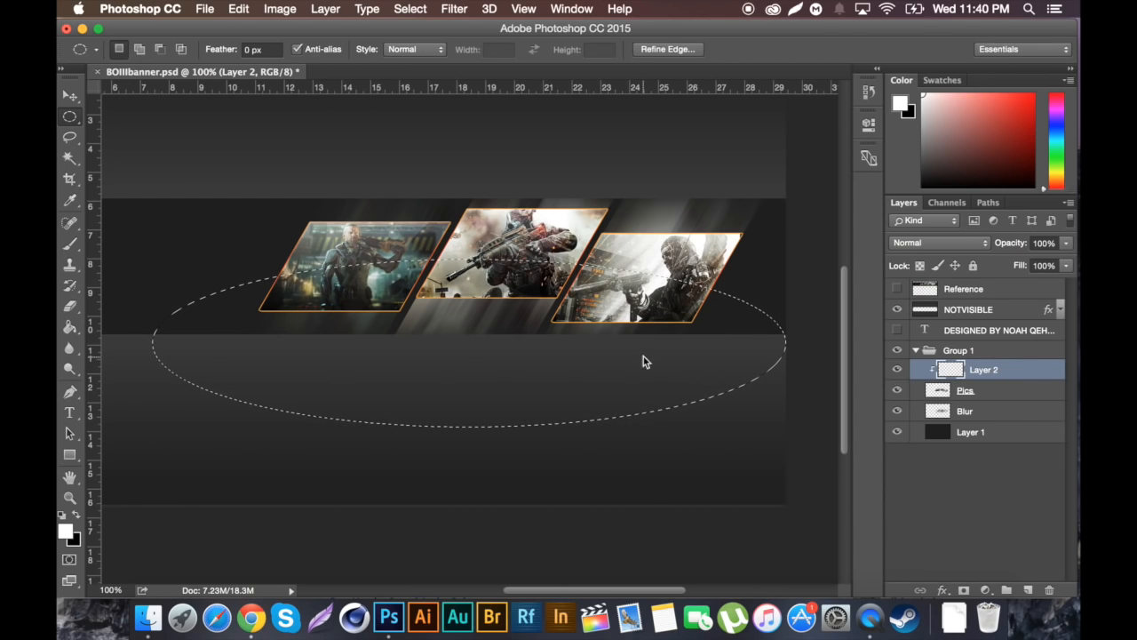
# - Fill the elliptical selection with black using the Paint Bucket on the clipped layer, and deselect
pyautogui.click(70, 327)
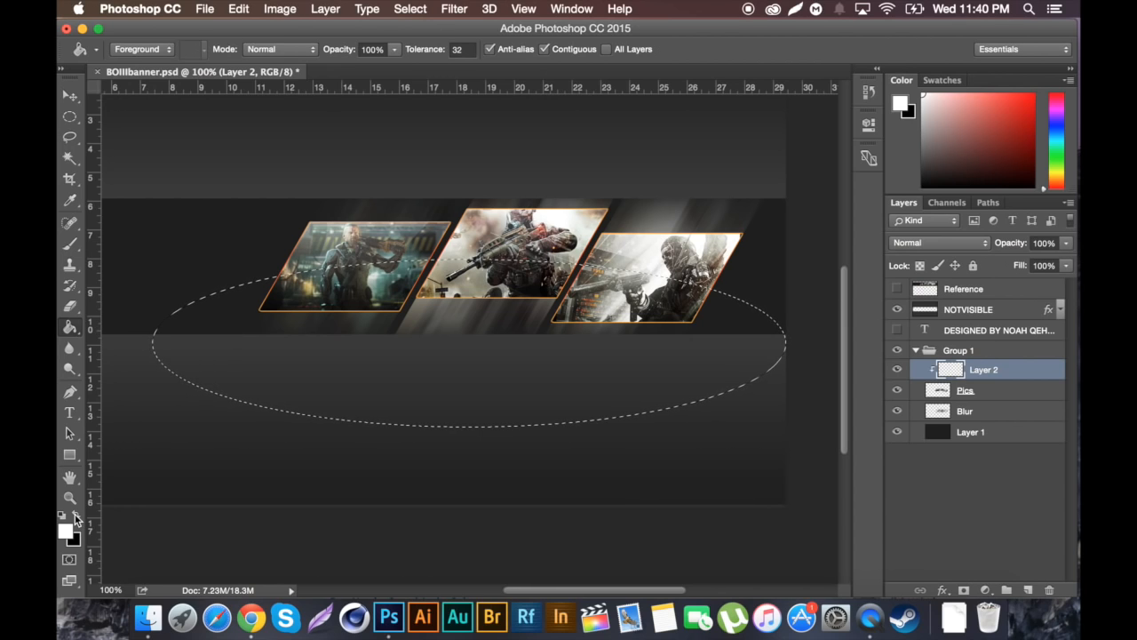
pyautogui.click(76, 515)
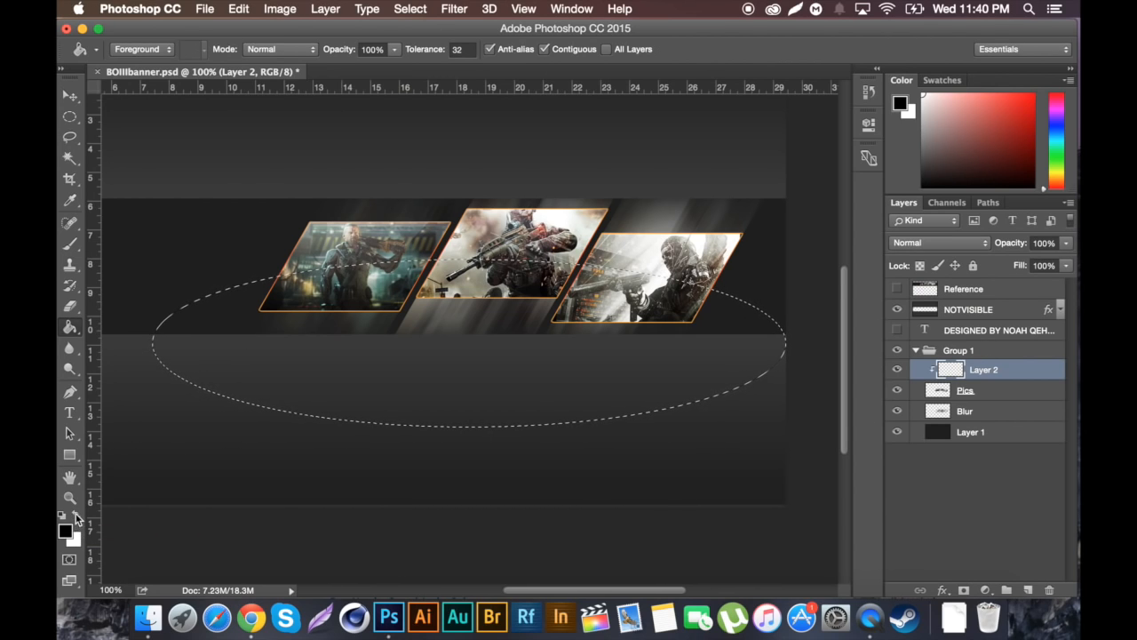
pyautogui.click(452, 334)
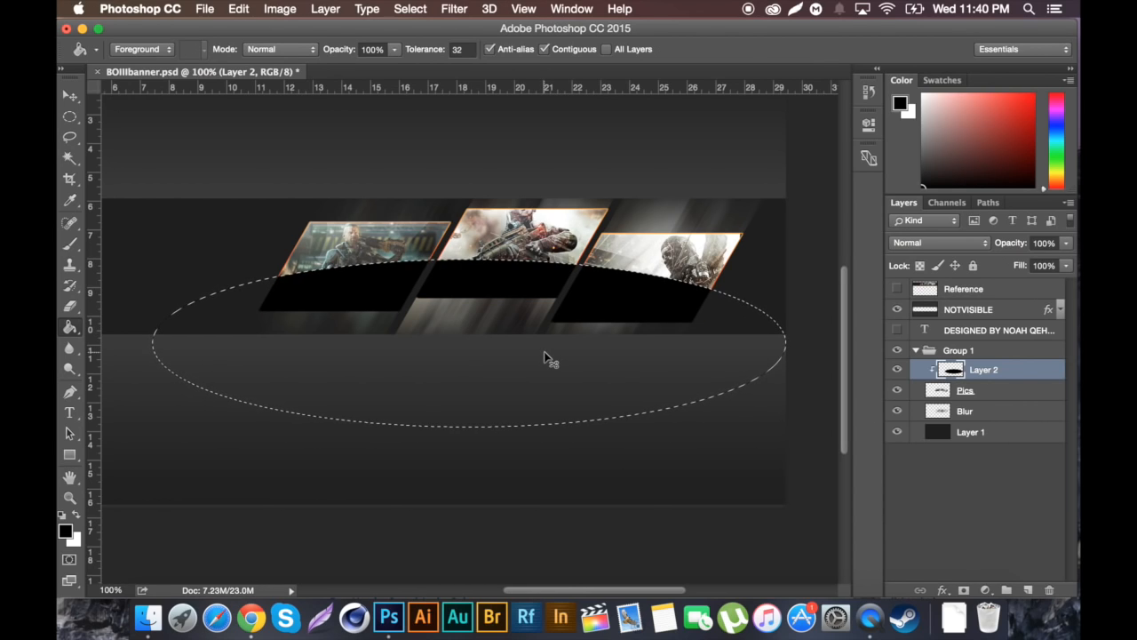
pyautogui.press('super+d')
# - Move the black ellipse slightly down over the blocks and set its layer opacity to 25%
pyautogui.click(71, 96)
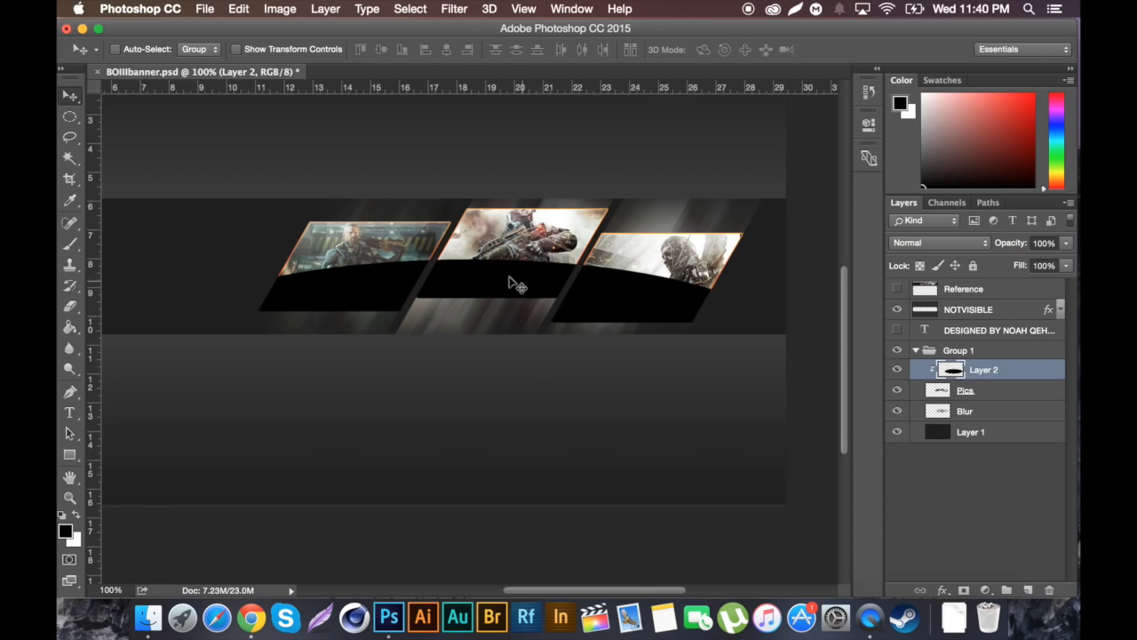
pyautogui.moveTo(502, 271); pyautogui.dragTo(506, 280)
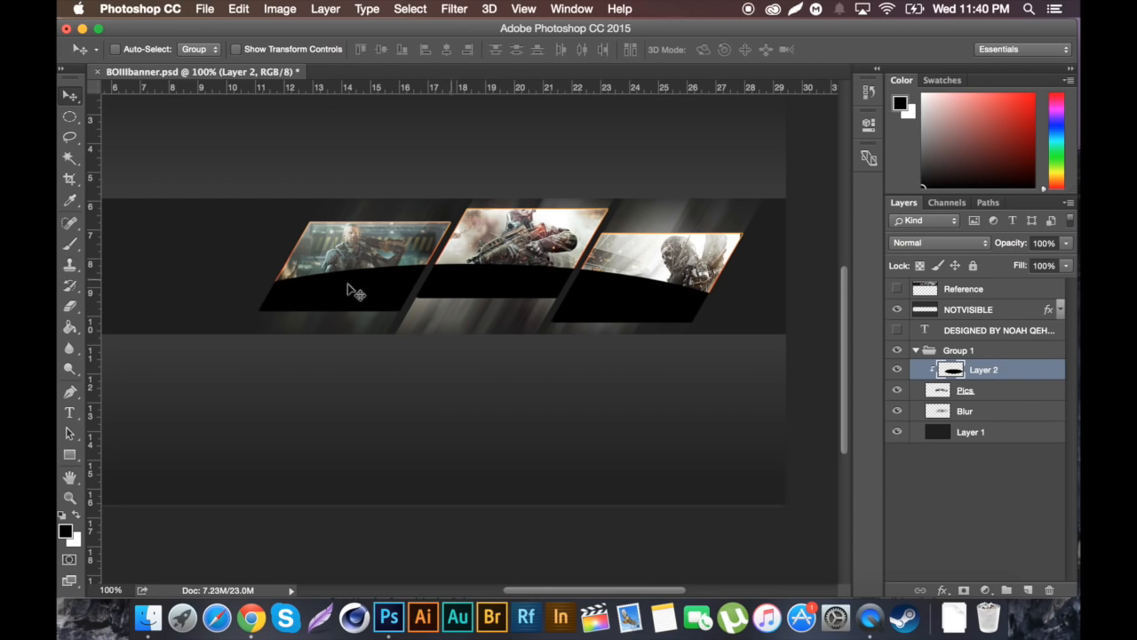
pyautogui.moveTo(1015, 247); pyautogui.dragTo(951, 247)
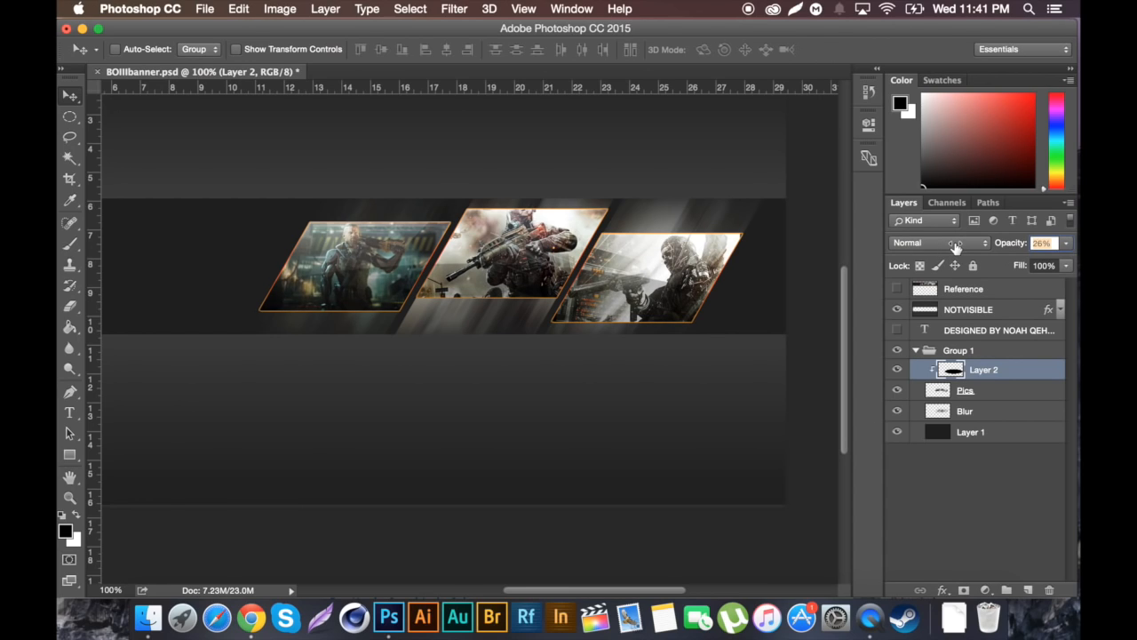
pyautogui.moveTo(955, 247); pyautogui.dragTo(953, 244)
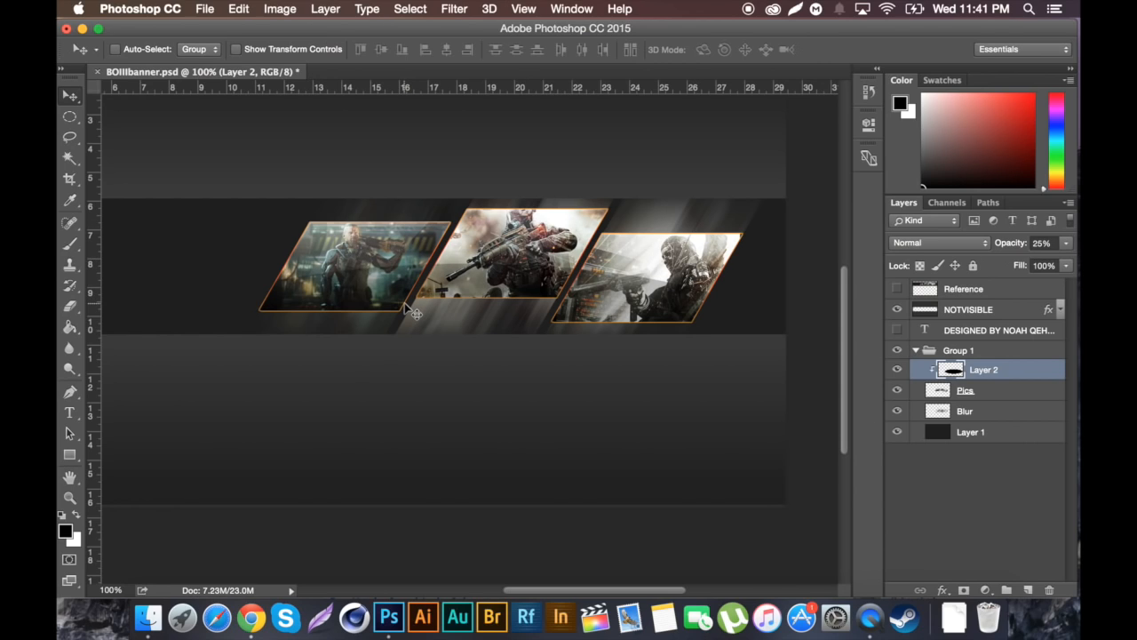
# - Compare the banner with the finished design by showing the Reference layer, and hide it again
pyautogui.hscroll(3, 375, 377)
pyautogui.hscroll(-4, 374, 377)
pyautogui.hscroll(-3, 375, 381)
pyautogui.scroll(4, 375, 381)
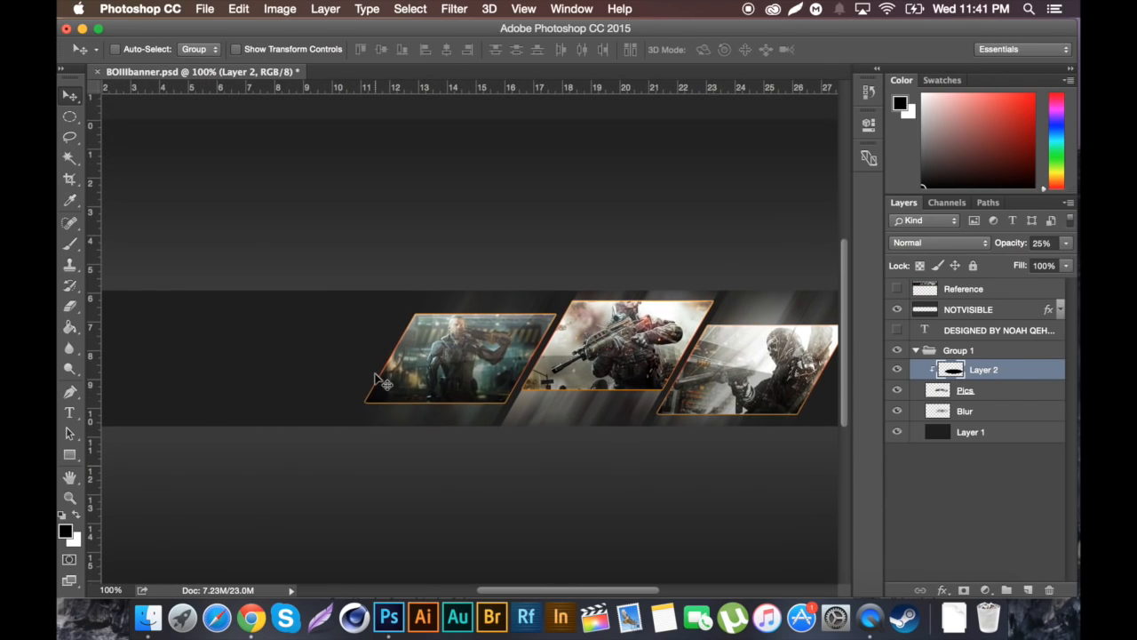
pyautogui.click(897, 290)
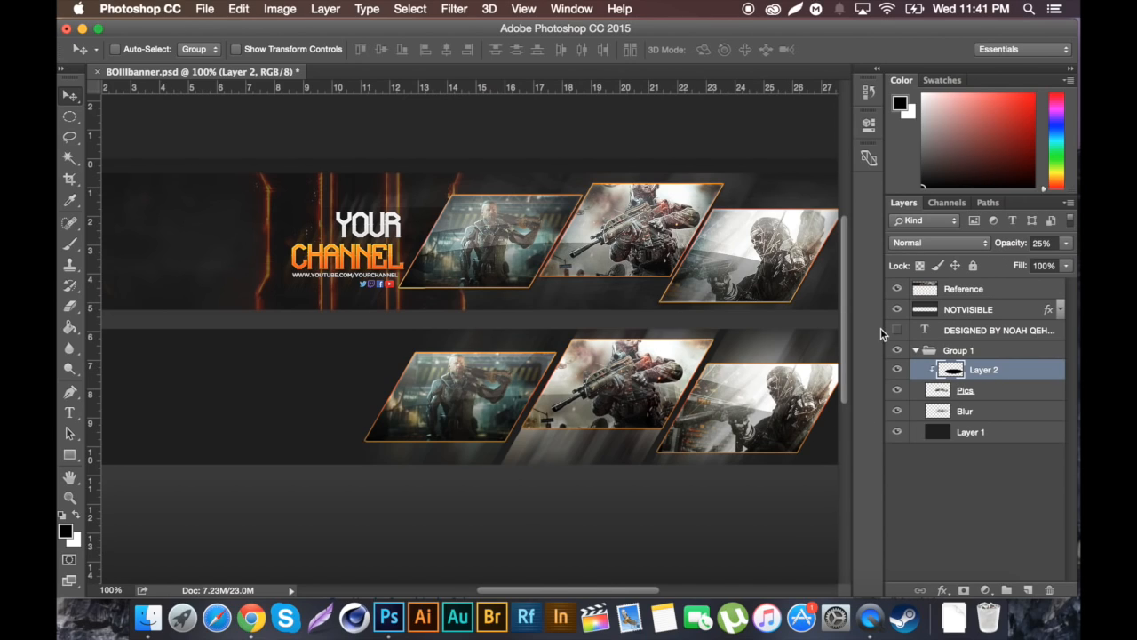
pyautogui.click(896, 289)
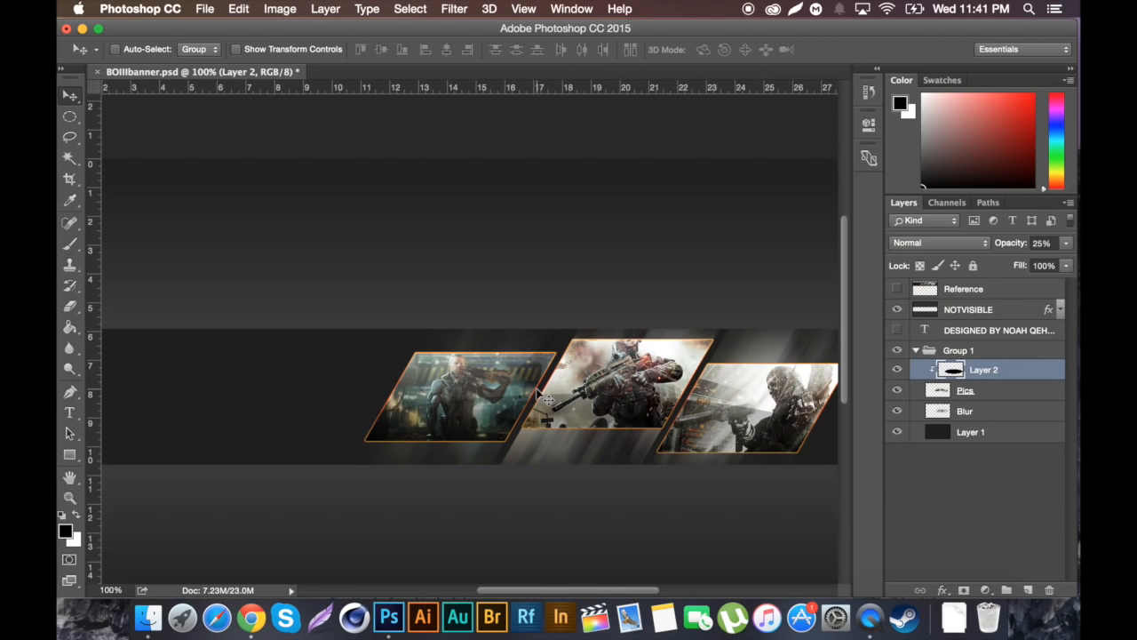
pyautogui.click(896, 289)
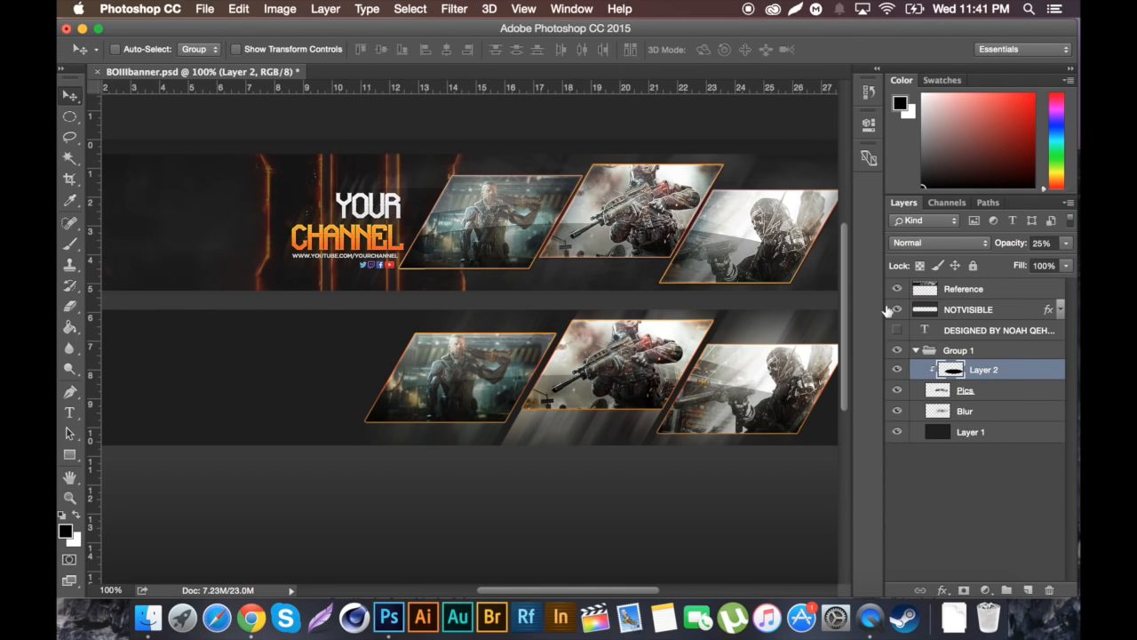
pyautogui.click(897, 288)
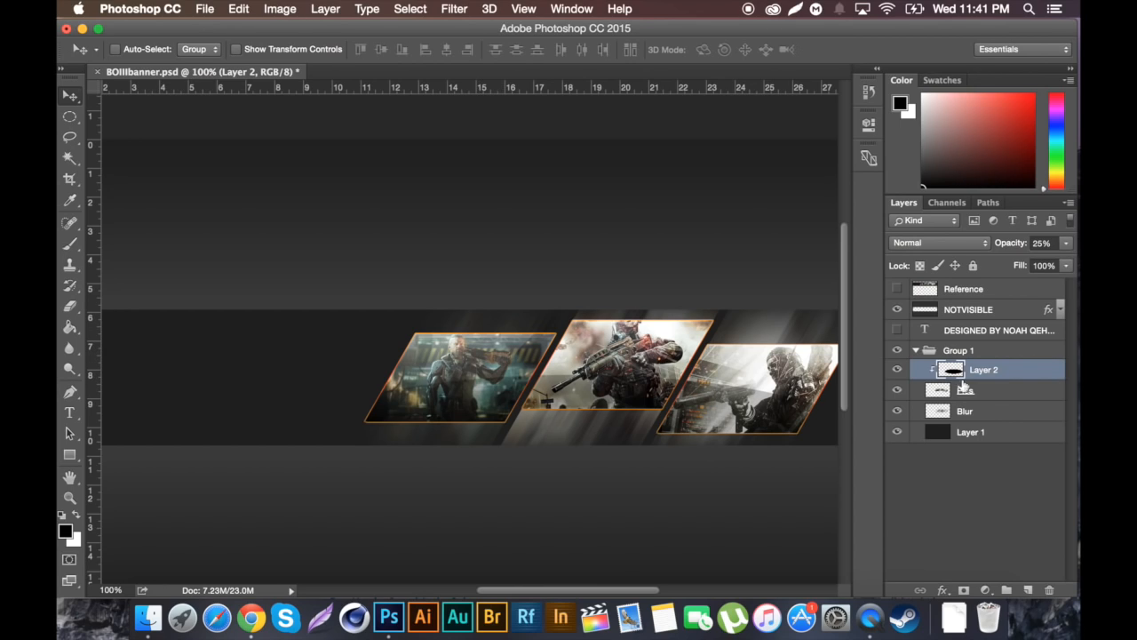
pyautogui.click(916, 355)
pyautogui.click(916, 354)
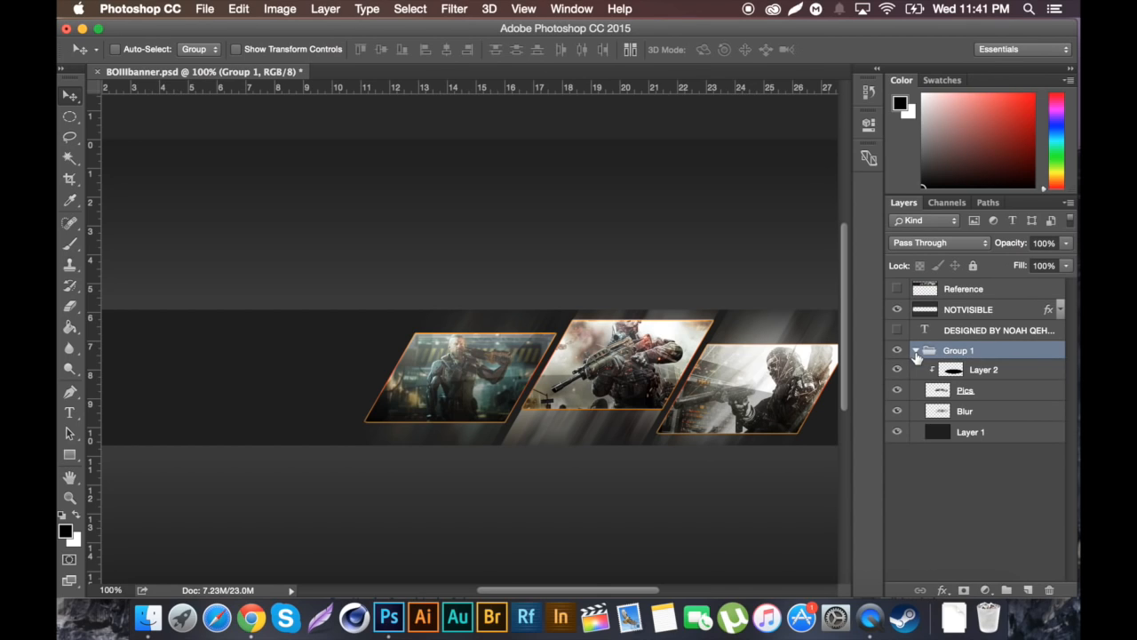
pyautogui.click(995, 370)
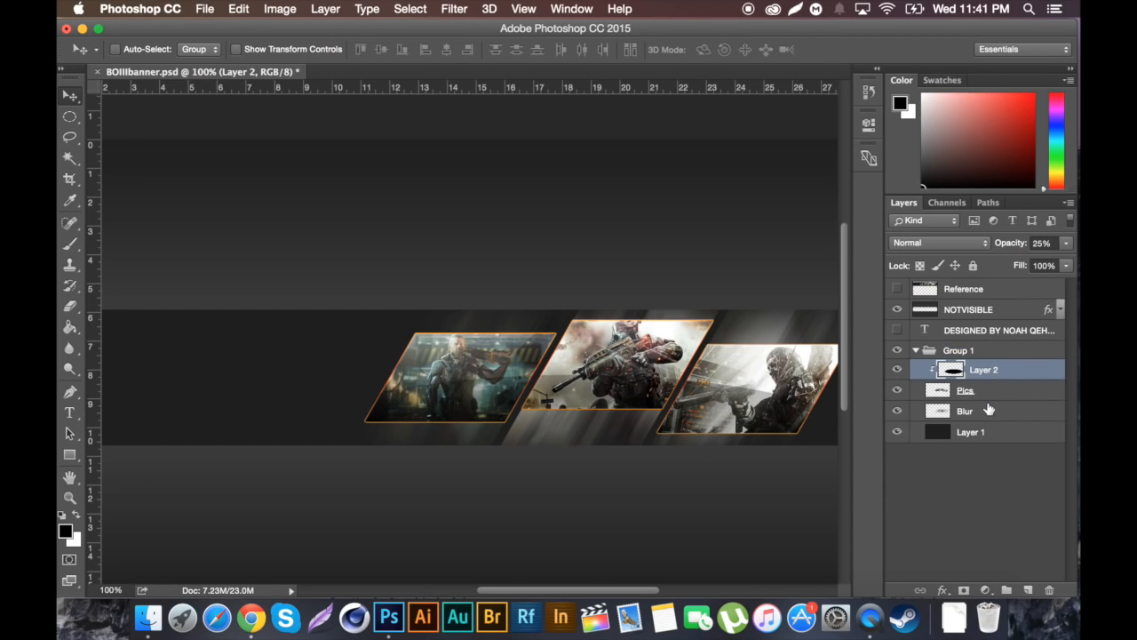
# - Add a text layer reading THATS directly above the Blur layer, on the dark strip left of the image blocks
pyautogui.click(989, 408)
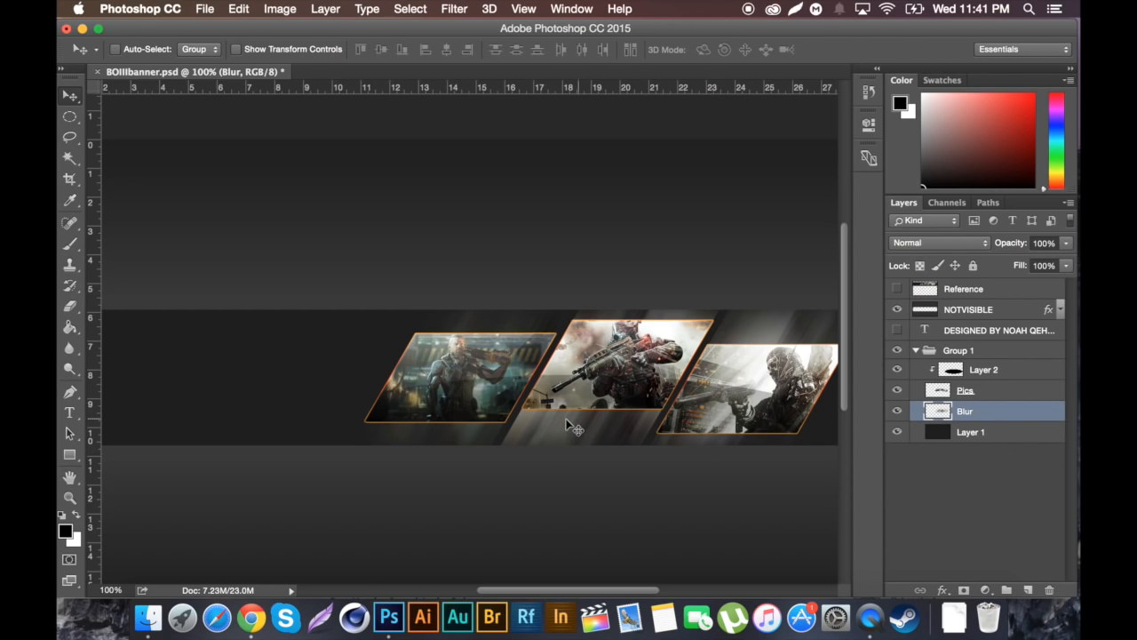
pyautogui.click(71, 121)
pyautogui.moveTo(71, 127); pyautogui.dragTo(158, 117)
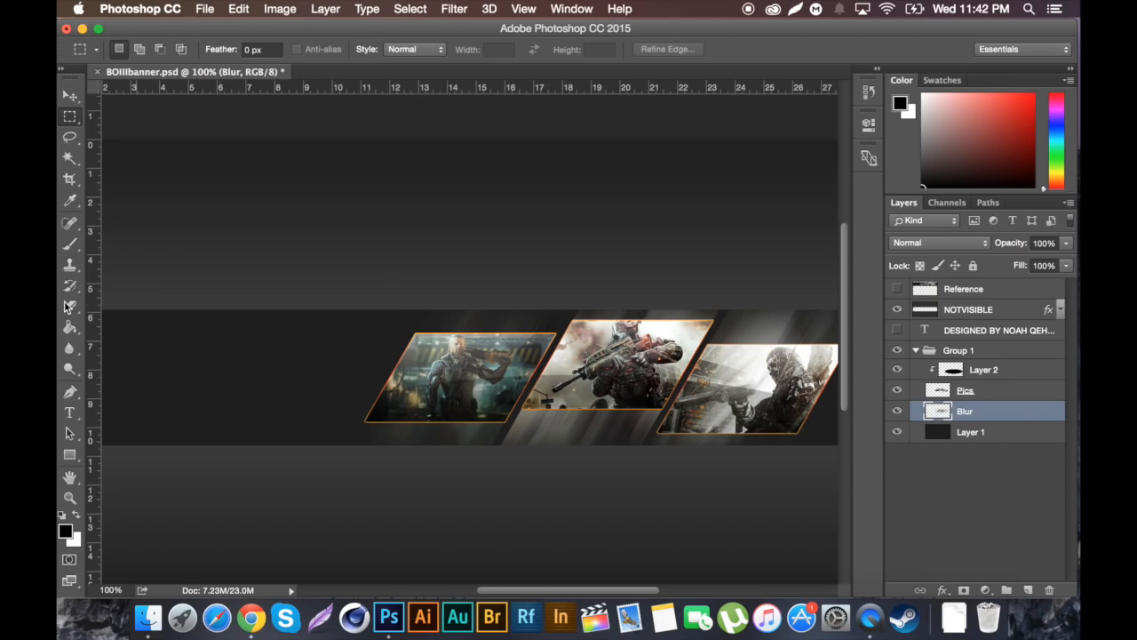
pyautogui.click(69, 412)
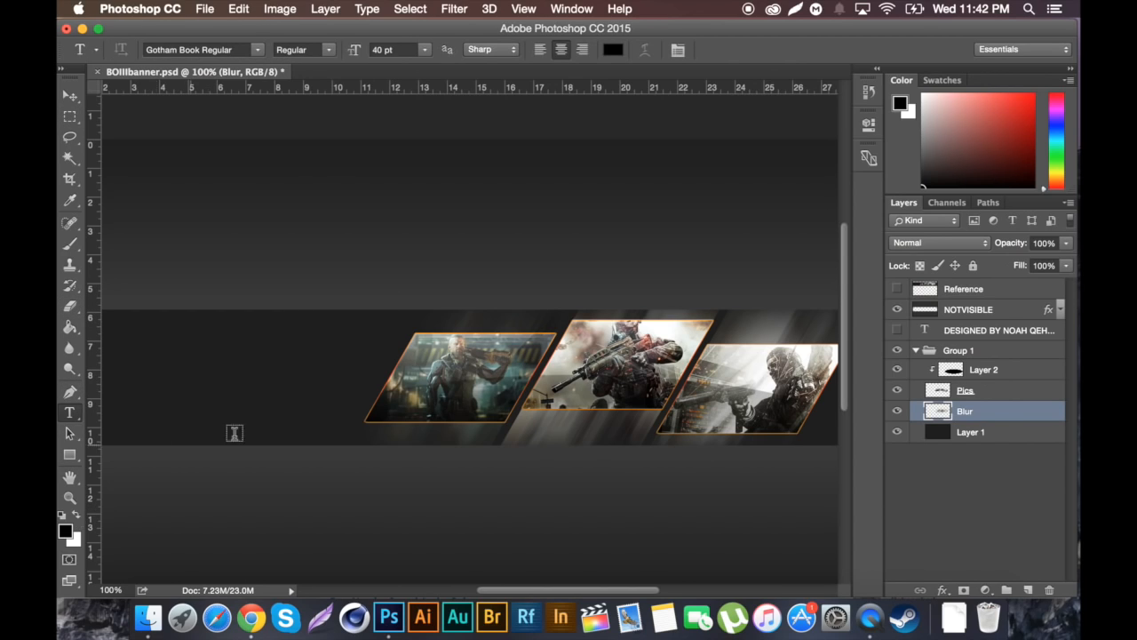
pyautogui.click(268, 382)
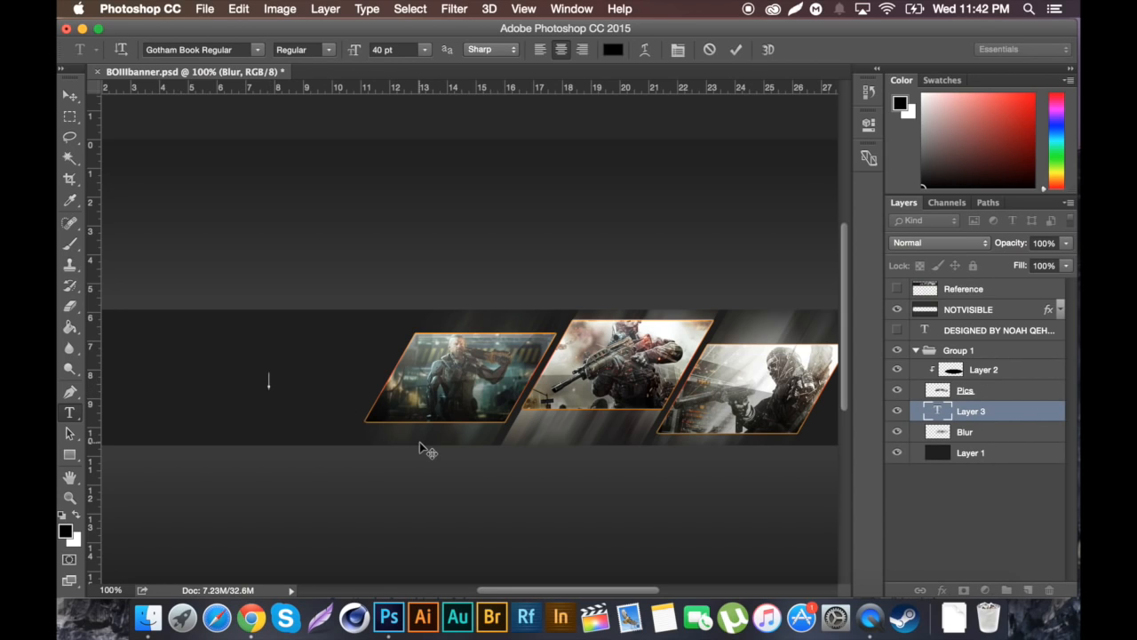
pyautogui.write('YOUR')
pyautogui.press('BackSpace')
pyautogui.press('BackSpace')
pyautogui.press('BackSpace')
pyautogui.press('BackSpace')
pyautogui.write('OU')
# - Change the font of the whole THATS text to EE-Skyline Regular
pyautogui.press('super+a')
pyautogui.click(233, 49)
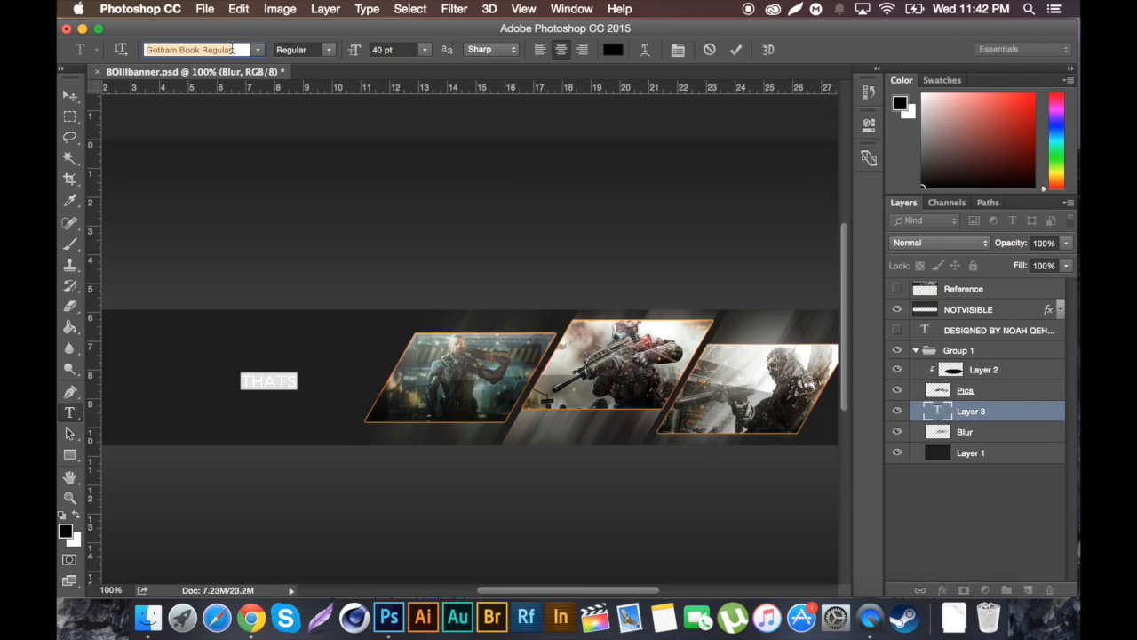
pyautogui.write('EE')
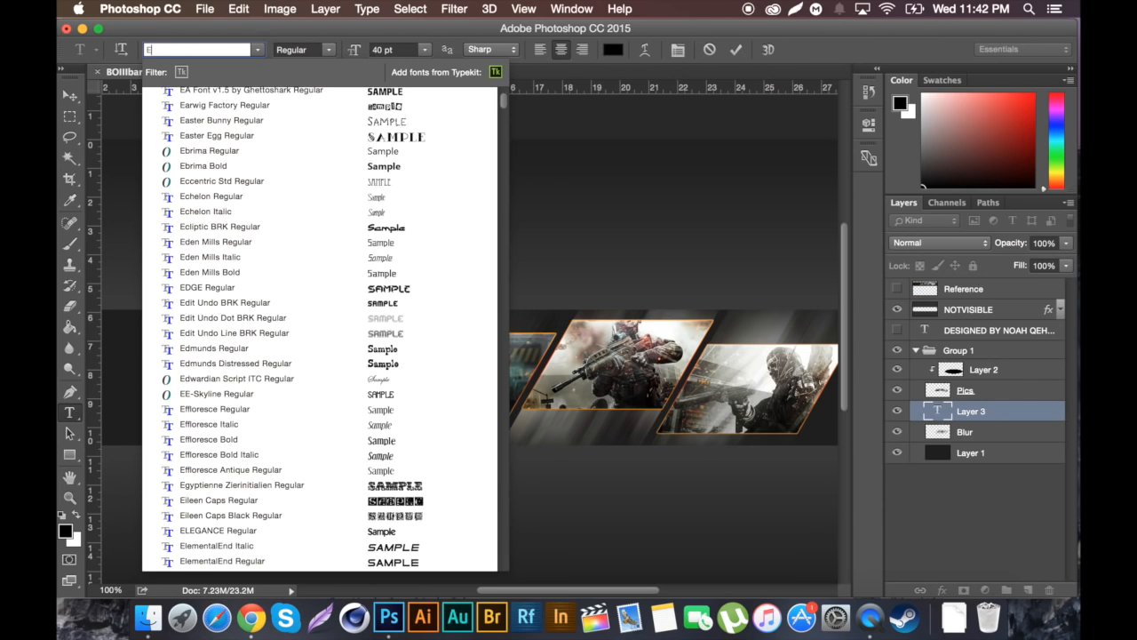
pyautogui.press('BackSpace')
pyautogui.press('BackSpace')
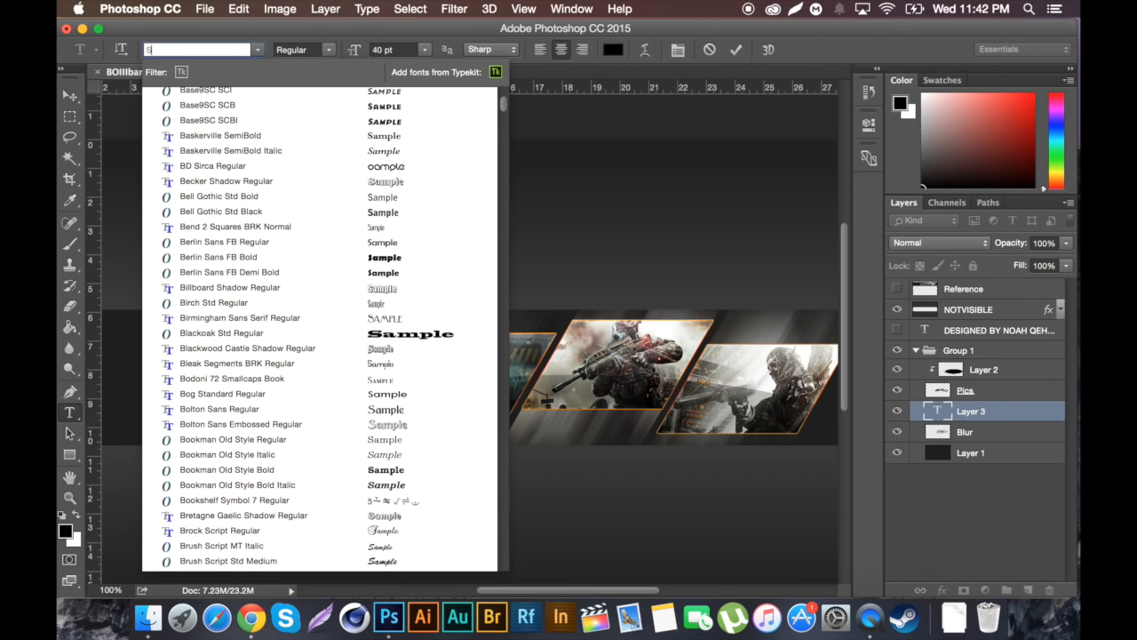
pyautogui.write('SKY')
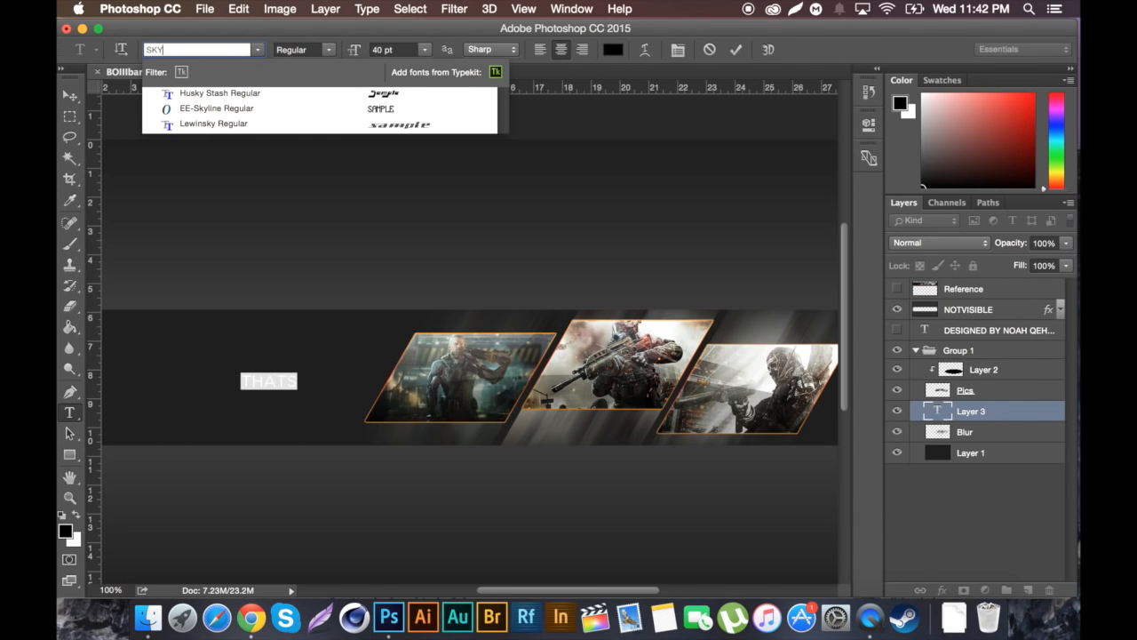
pyautogui.click(241, 108)
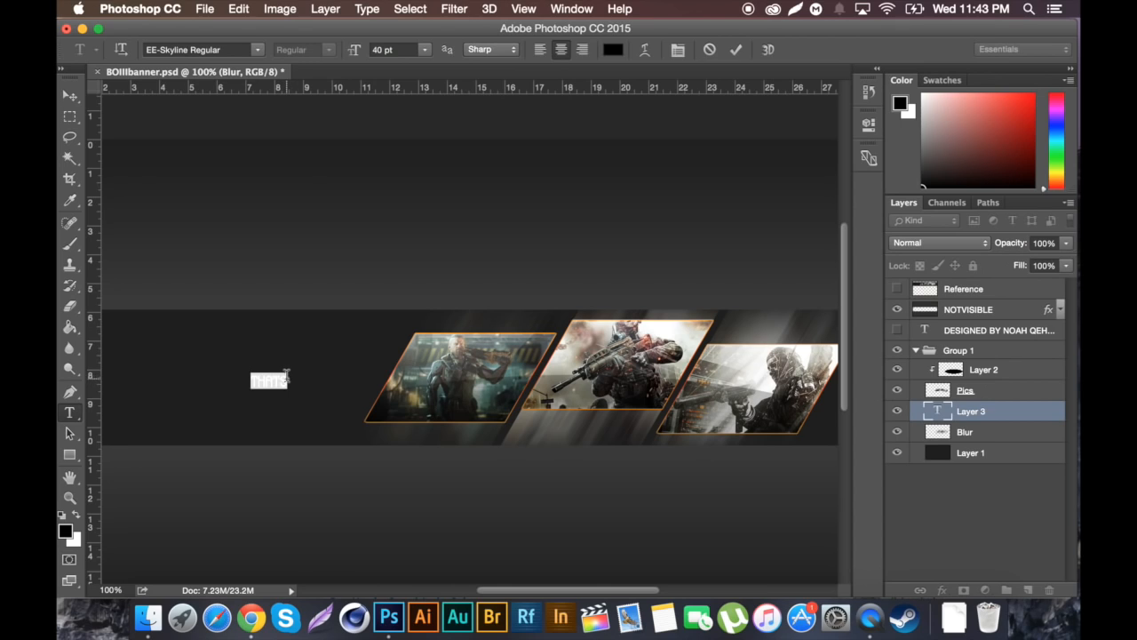
pyautogui.click(70, 95)
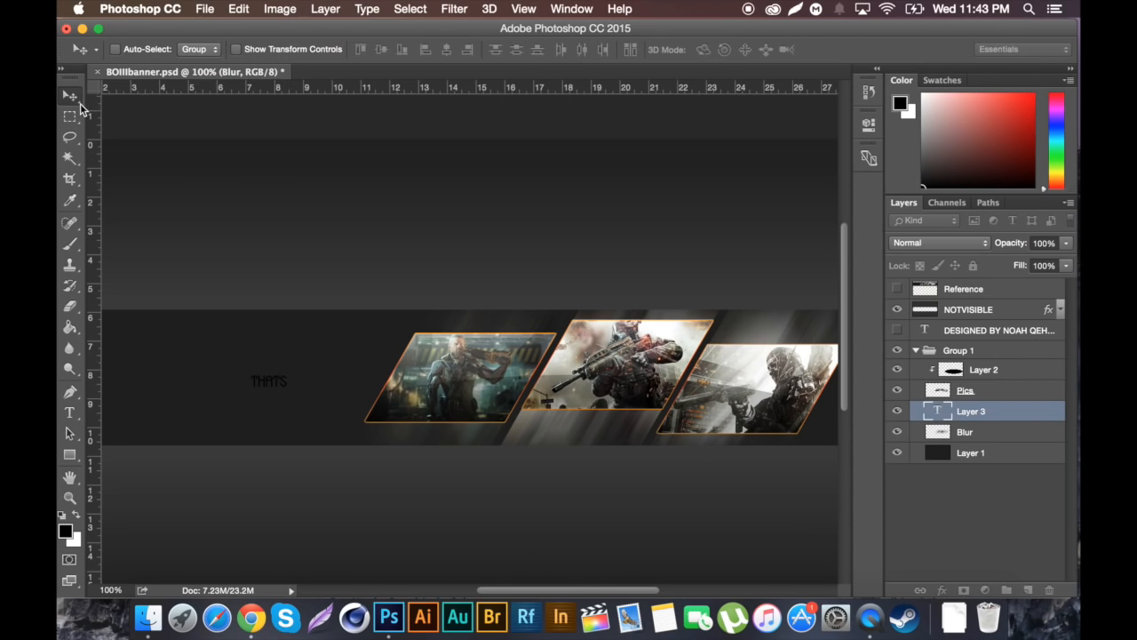
# - Scale the THATS text up to about 86 pt and position it closer to the first image block
pyautogui.press('super+t')
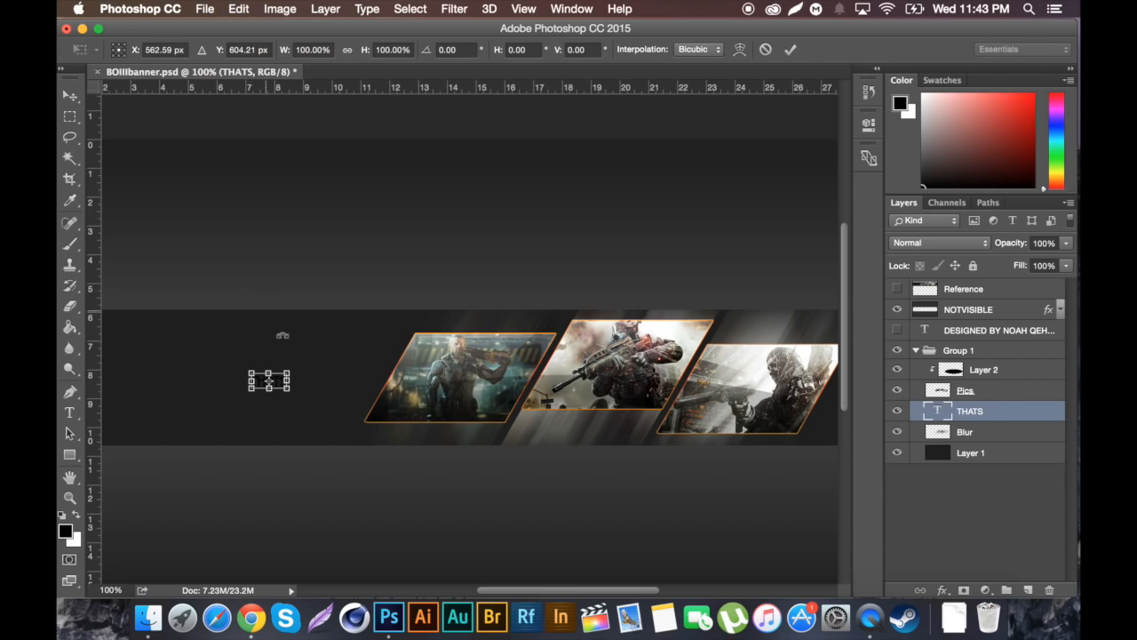
pyautogui.moveTo(295, 368); pyautogui.dragTo(333, 367)
pyautogui.press('Return')
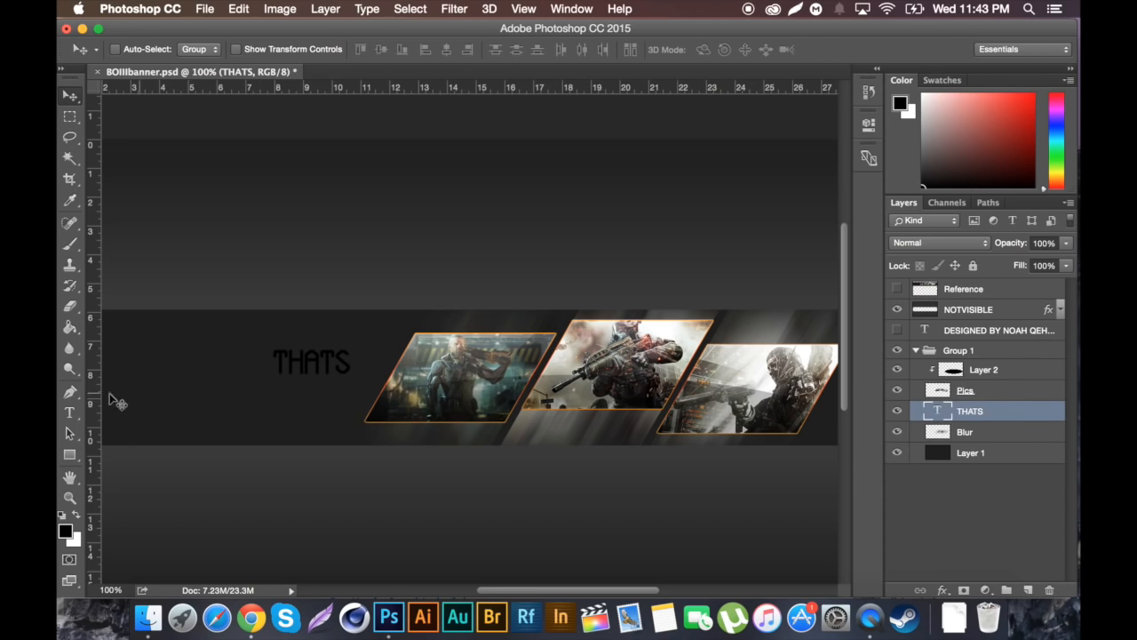
pyautogui.click(64, 531)
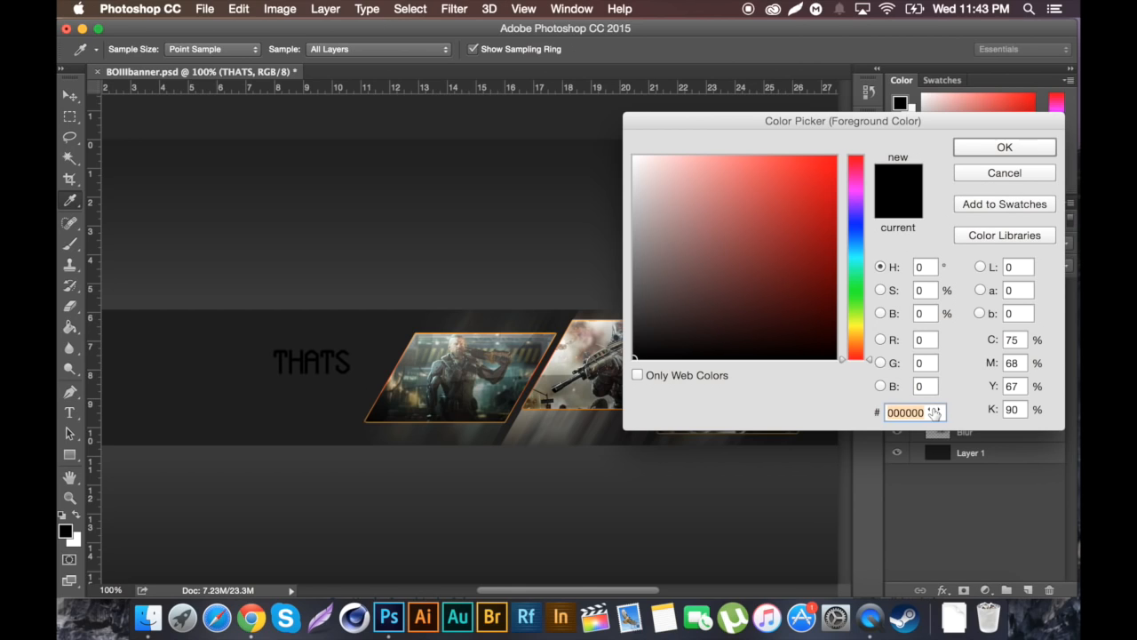
pyautogui.click(995, 173)
pyautogui.press('v')
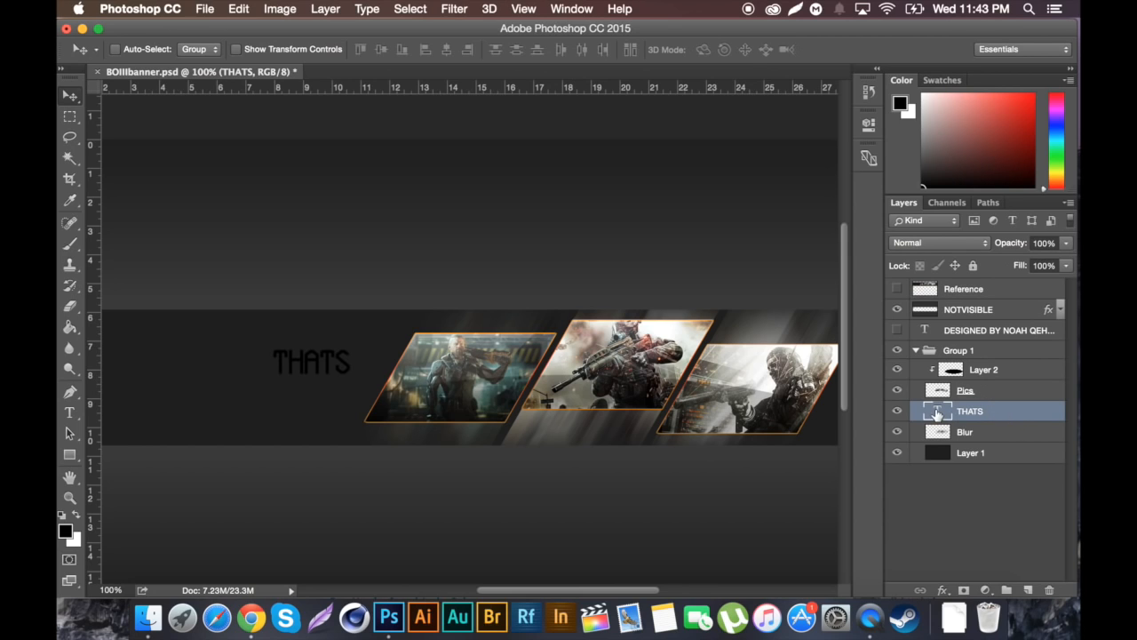
# - Recolor the THATS text to a very light, nearly white tone
pyautogui.doubleClick(936, 413)
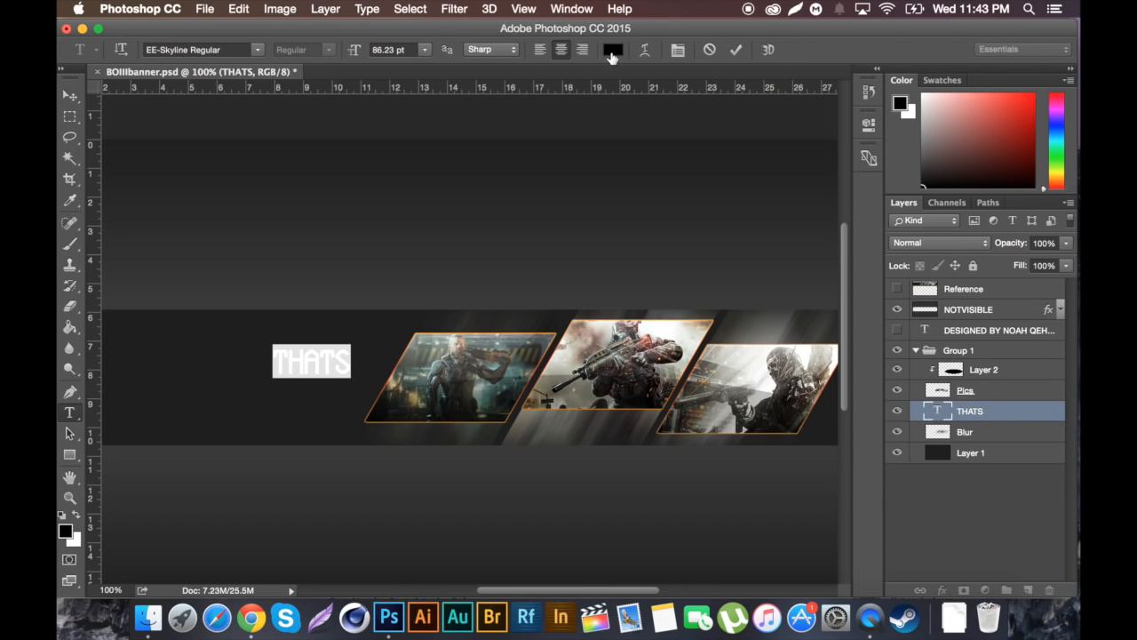
pyautogui.click(612, 50)
pyautogui.moveTo(777, 218); pyautogui.dragTo(618, 178)
pyautogui.click(1005, 148)
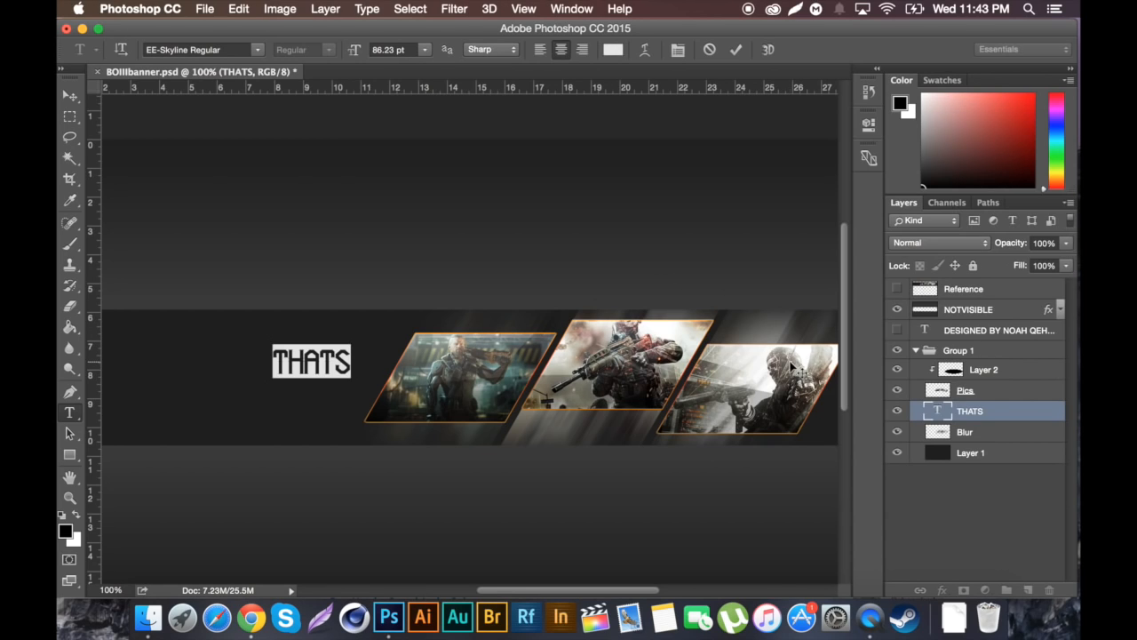
pyautogui.click(71, 95)
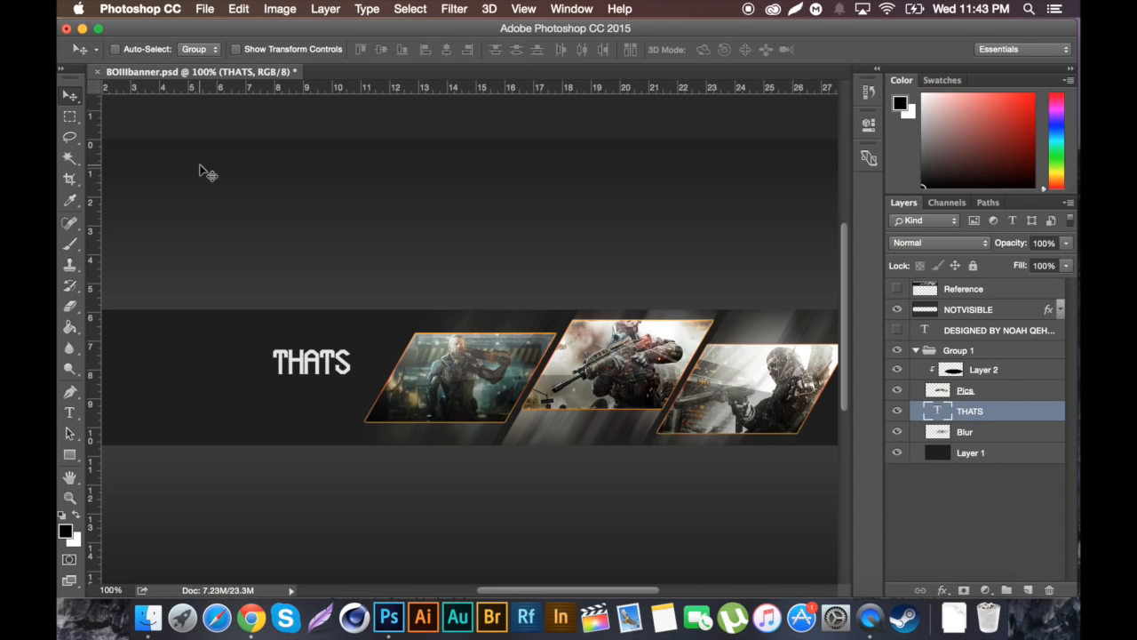
# - Duplicate the THATS text directly beneath the original and replace the copy's wording with the channel handle
pyautogui.press('super+j')
pyautogui.moveTo(293, 357); pyautogui.dragTo(293, 387)
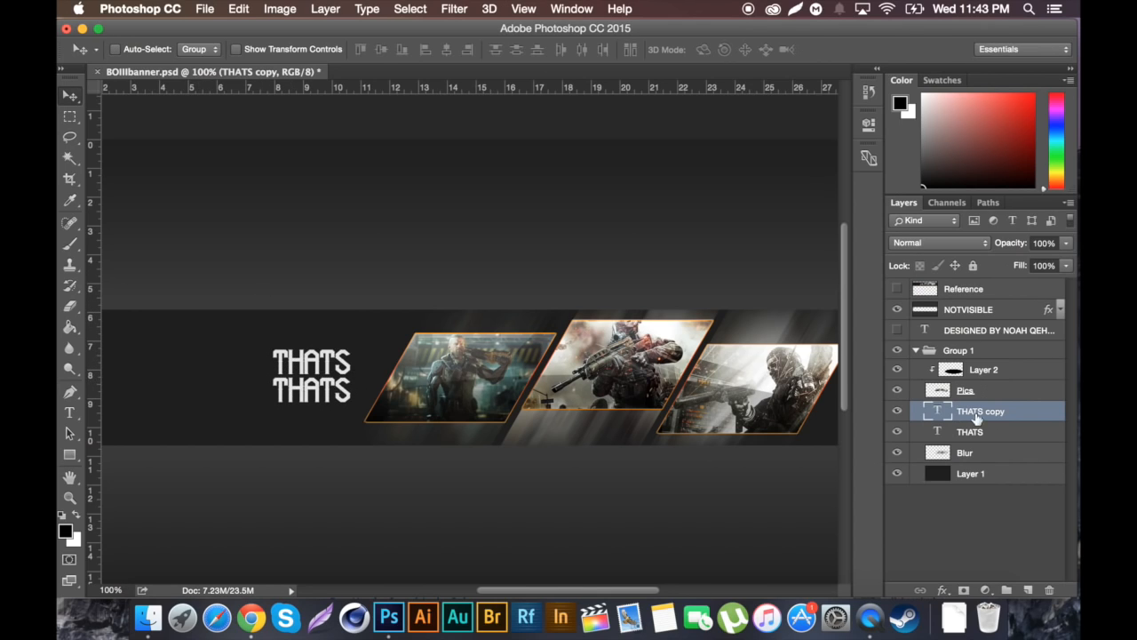
pyautogui.doubleClick(930, 411)
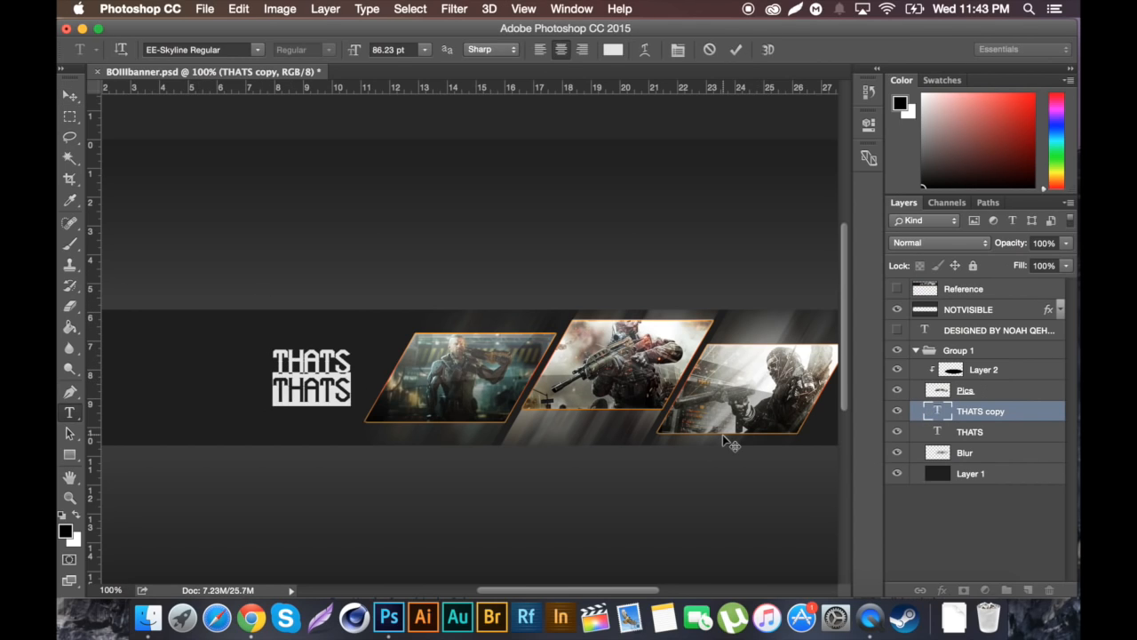
pyautogui.write('Q')
pyautogui.write('EHZ')
pyautogui.press('BackSpace')
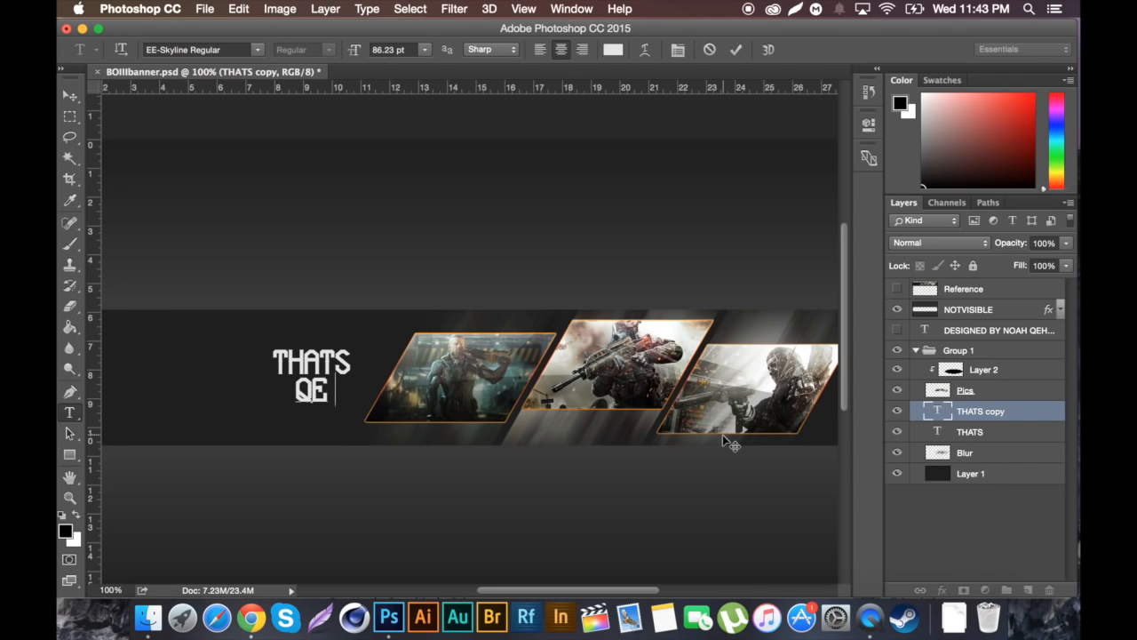
pyautogui.write('HZY')
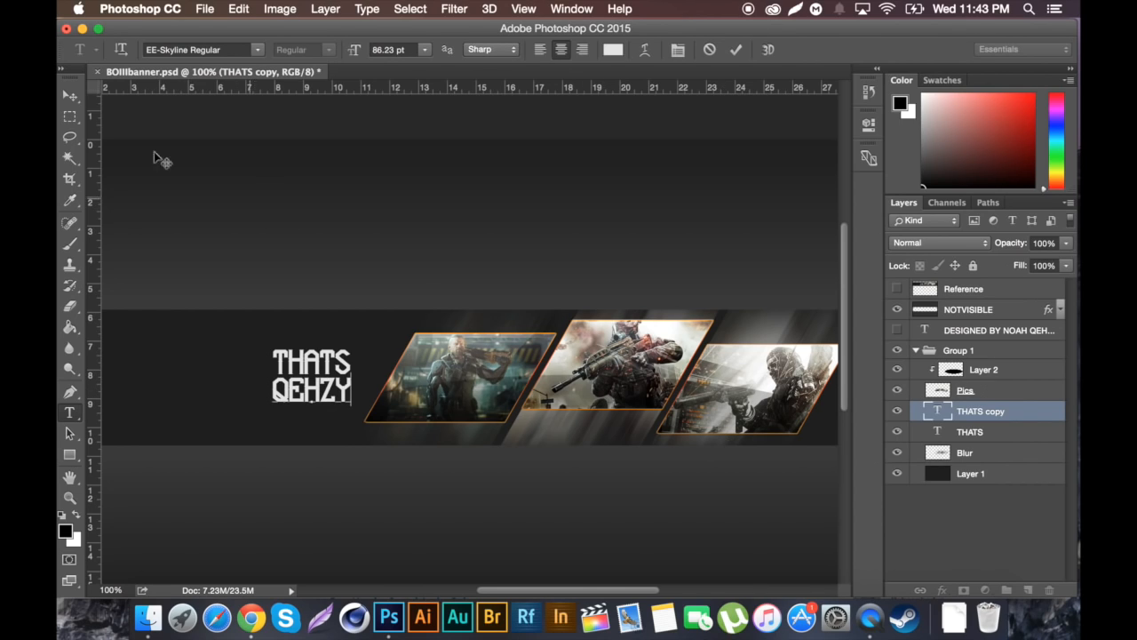
pyautogui.click(71, 96)
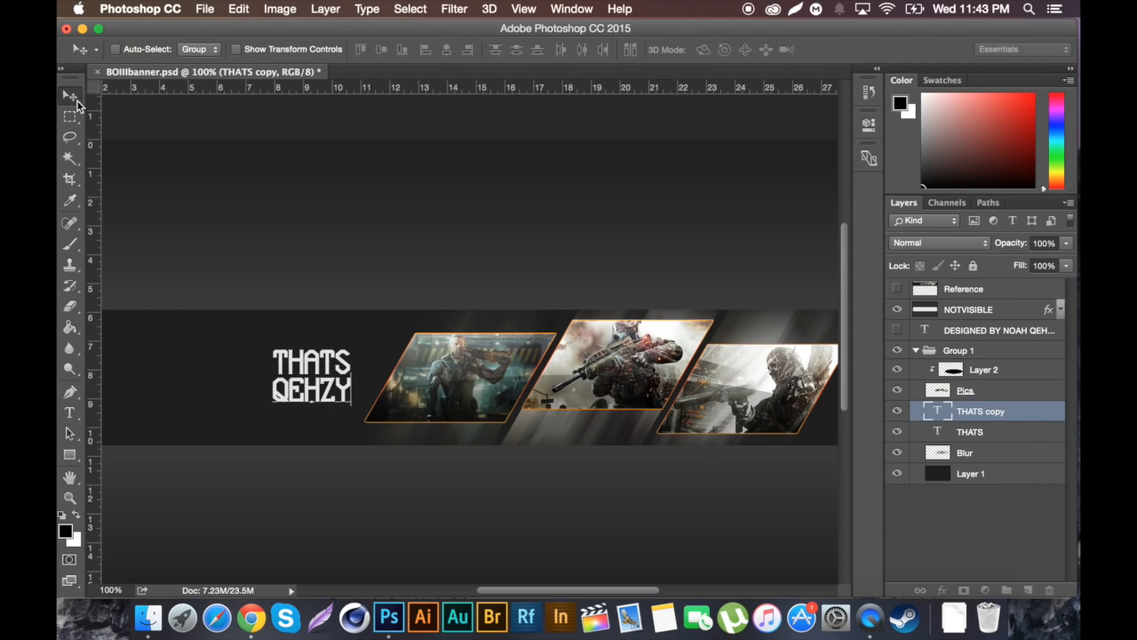
# - Move both text lines together slightly closer to the first image block, and try different horizontal offsets for the THATS line
pyautogui.keyDown('shift'); pyautogui.click(992, 433); pyautogui.keyUp('shift')
pyautogui.moveTo(342, 383); pyautogui.dragTo(356, 384)
pyautogui.click(1001, 438)
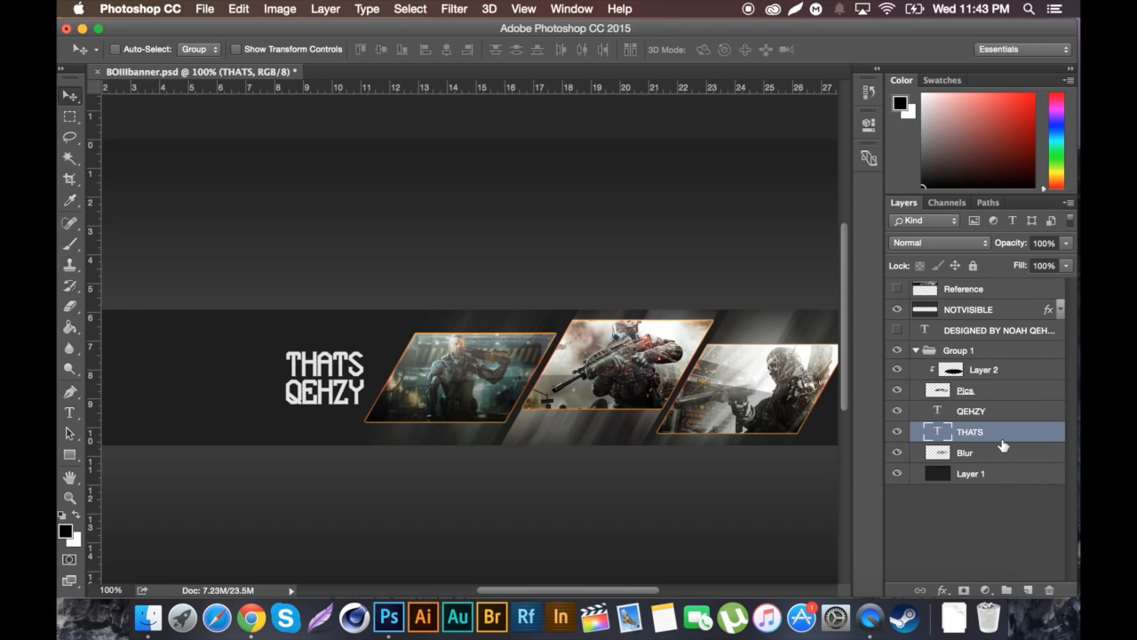
pyautogui.moveTo(352, 348); pyautogui.dragTo(318, 351)
pyautogui.moveTo(324, 349); pyautogui.dragTo(366, 348)
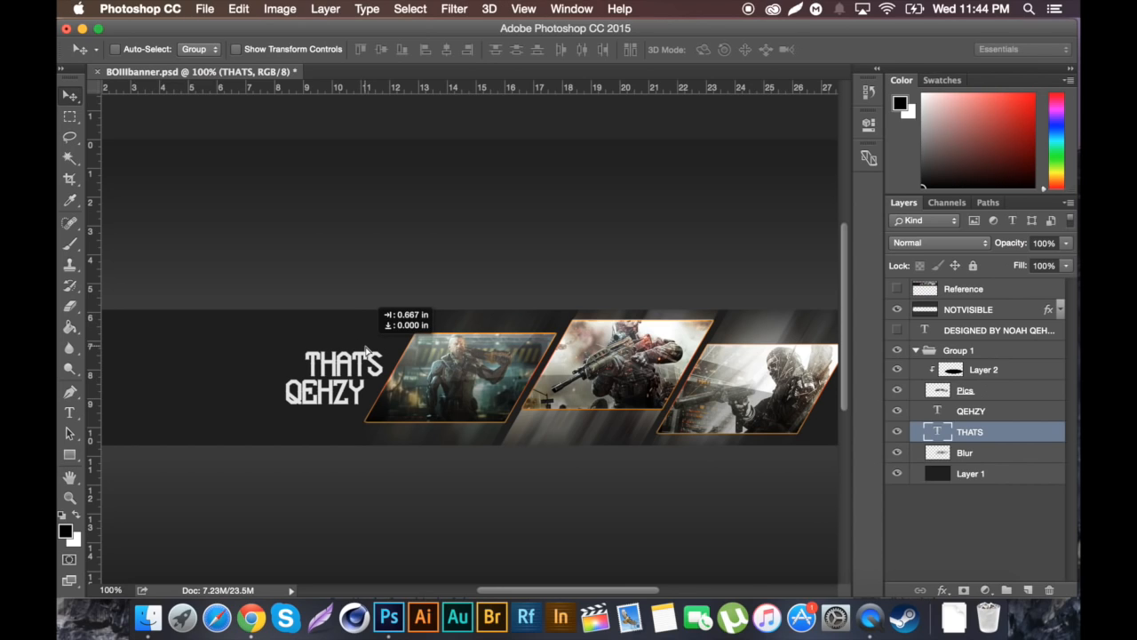
pyautogui.moveTo(366, 349); pyautogui.dragTo(347, 349)
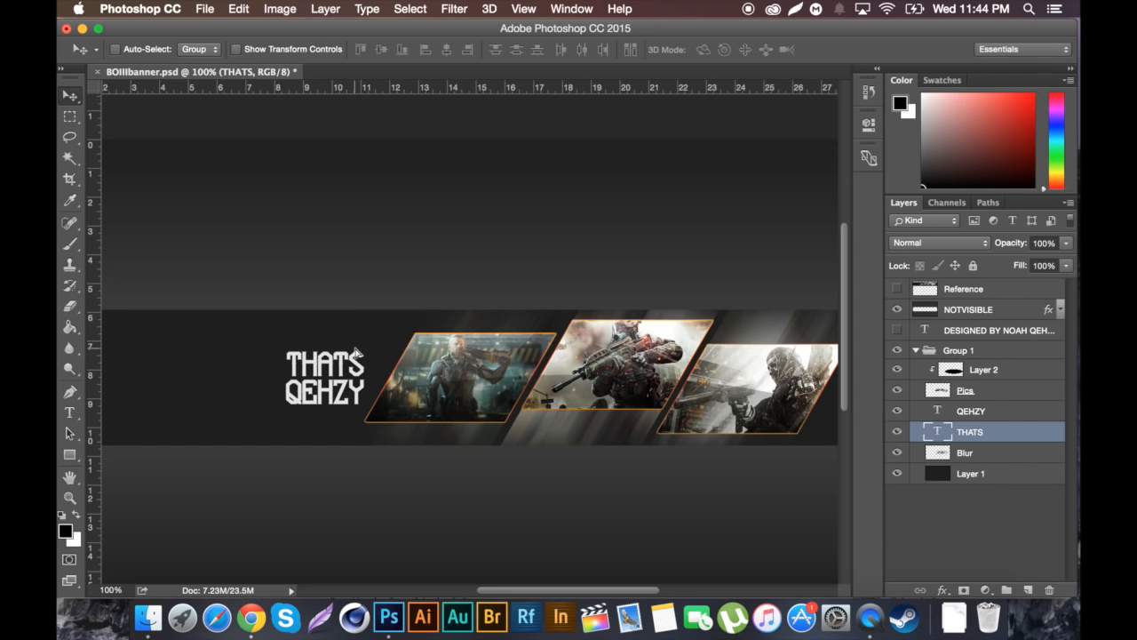
# - Change the two text lines to read YOUR and CHANNEL, and shift CHANNEL slightly left to clear the first image block
pyautogui.doubleClick(933, 434)
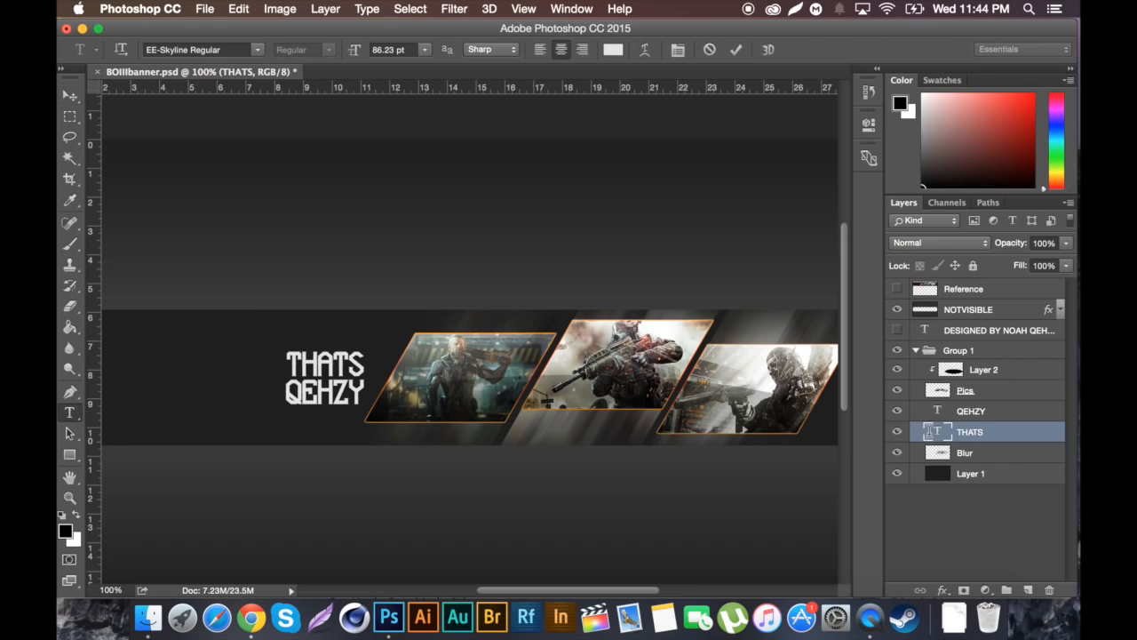
pyautogui.write('YOUR')
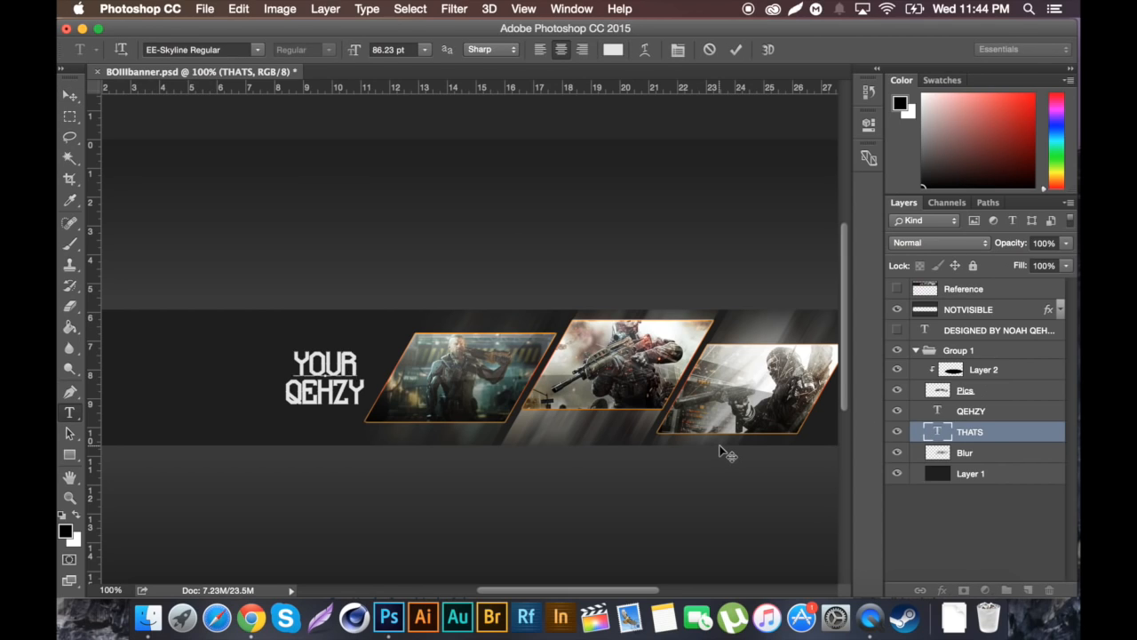
pyautogui.doubleClick(938, 412)
pyautogui.write('C')
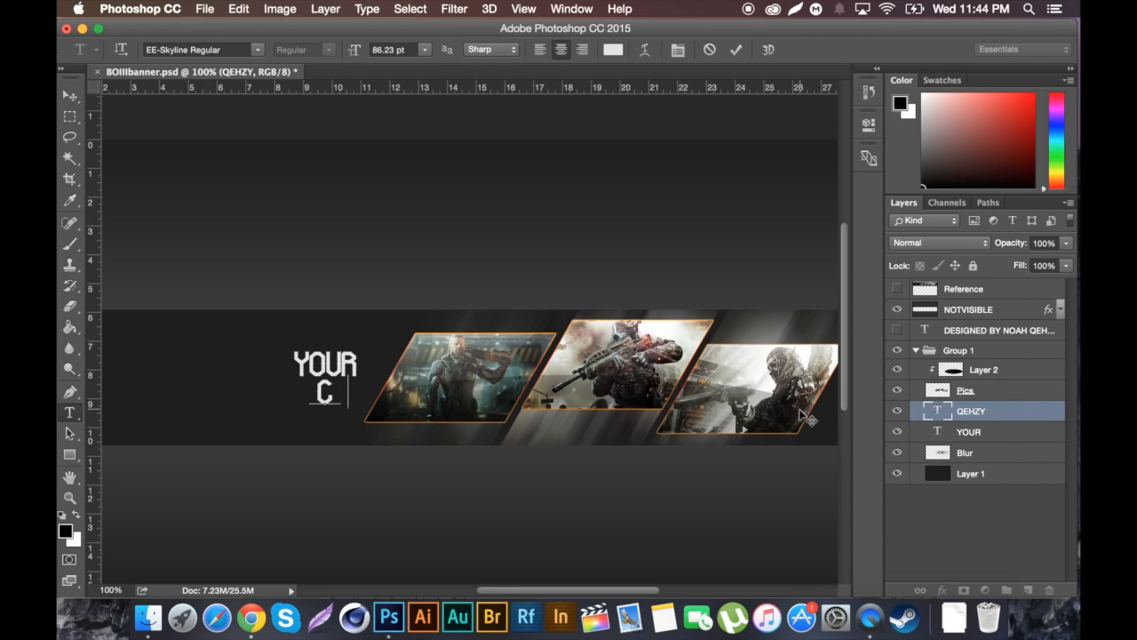
pyautogui.write('HANNEL')
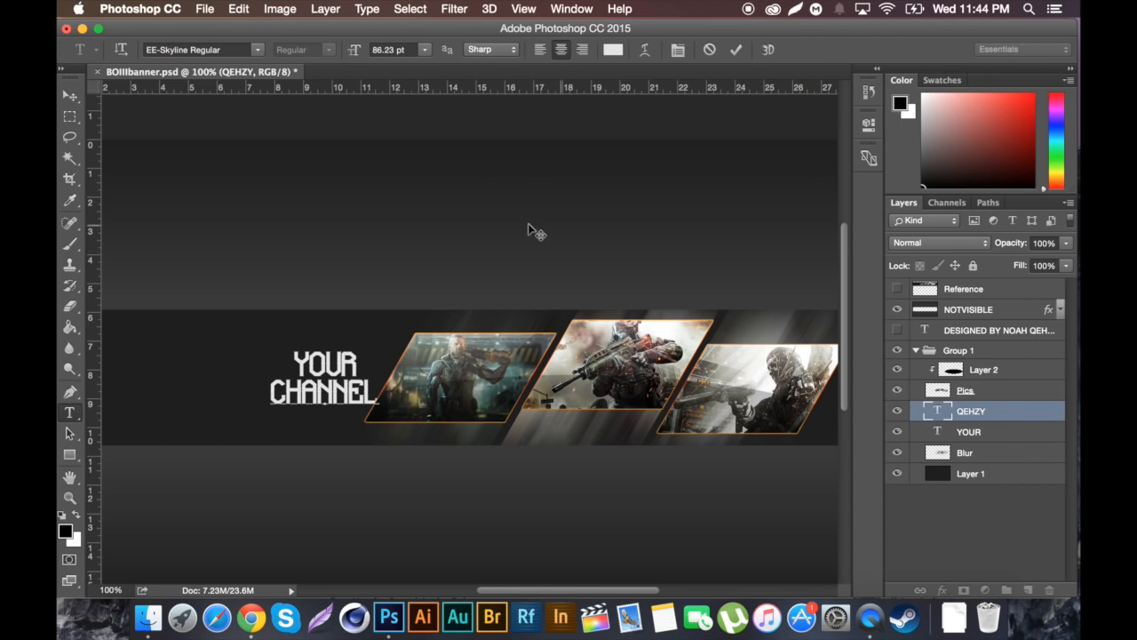
pyautogui.click(72, 98)
pyautogui.moveTo(357, 393); pyautogui.dragTo(345, 392)
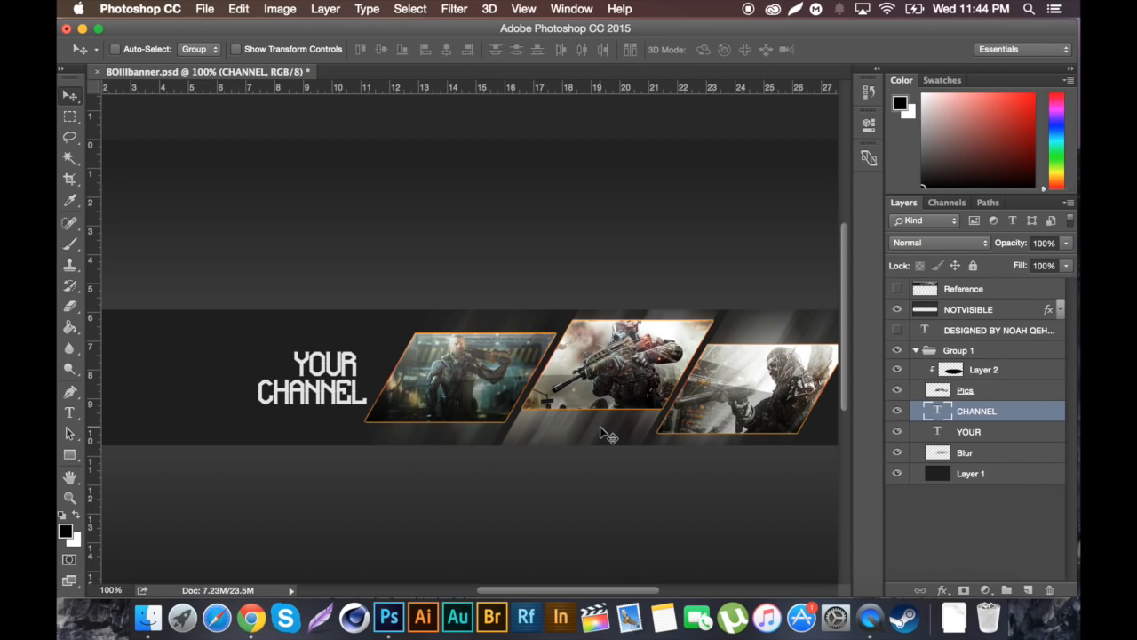
# - Add a linear black-to-white Gradient Overlay to the YOUR text in Overlay mode at 100% opacity and a 90° angle
pyautogui.doubleClick(1024, 432)
pyautogui.moveTo(579, 191); pyautogui.dragTo(736, 131)
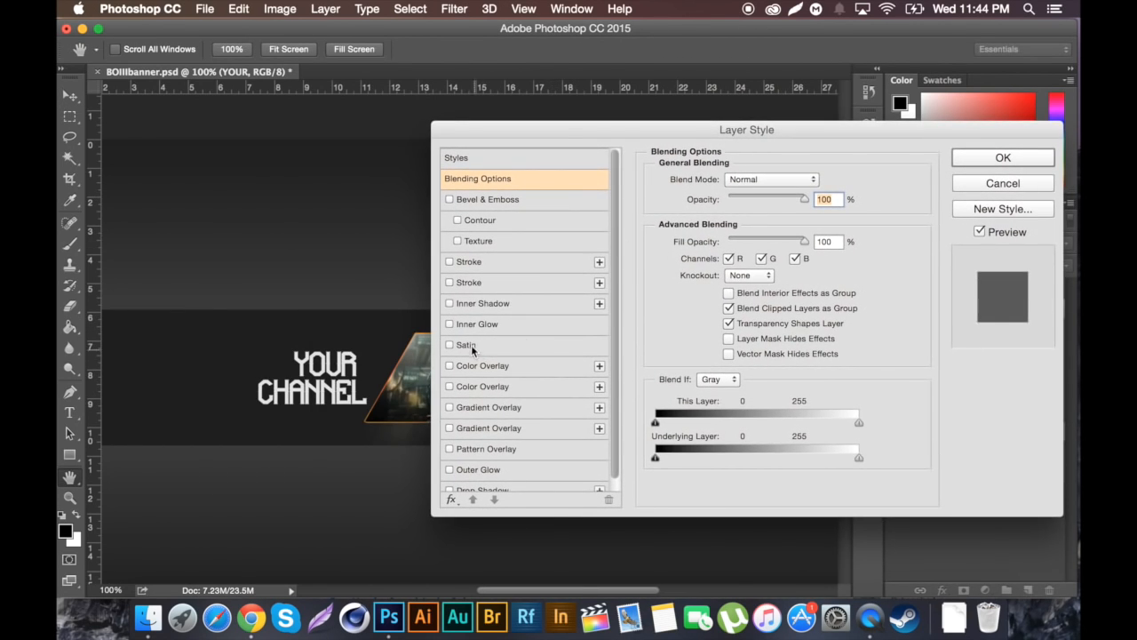
pyautogui.click(487, 408)
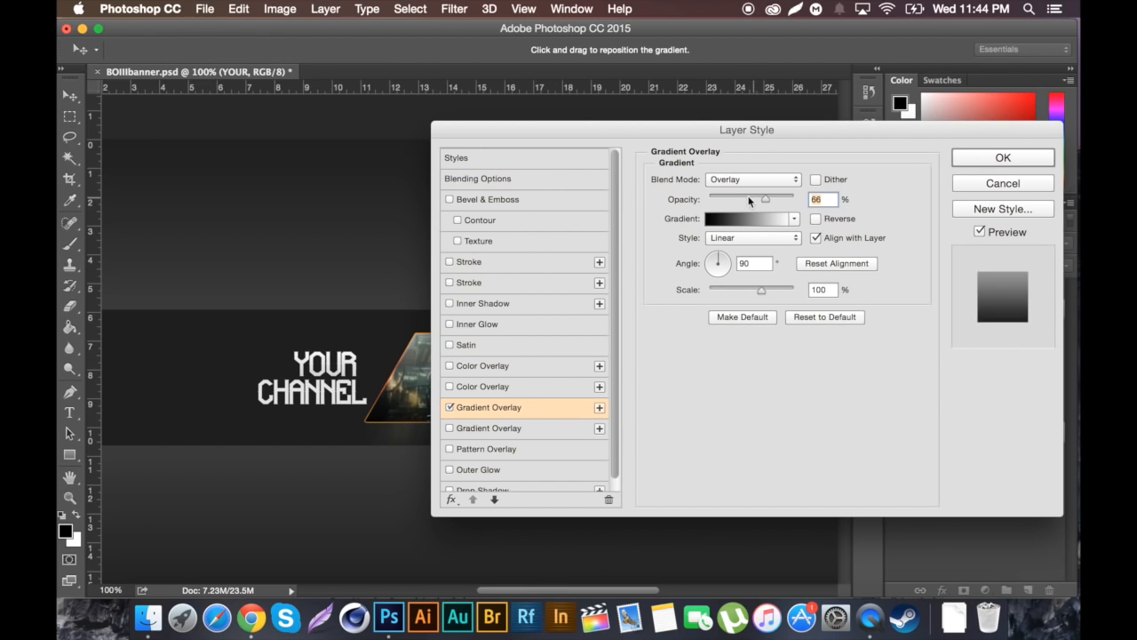
pyautogui.moveTo(766, 199); pyautogui.dragTo(804, 201)
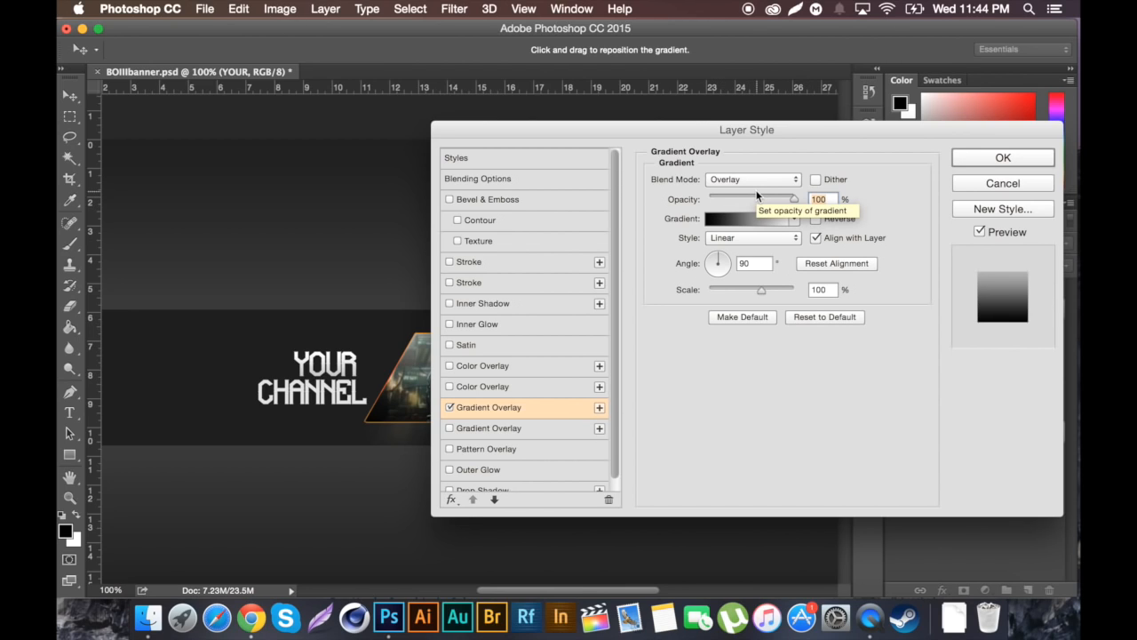
# - Add a white Inner Glow in Overlay mode and a black Multiply Drop Shadow at 30% opacity to the YOUR text
pyautogui.click(481, 325)
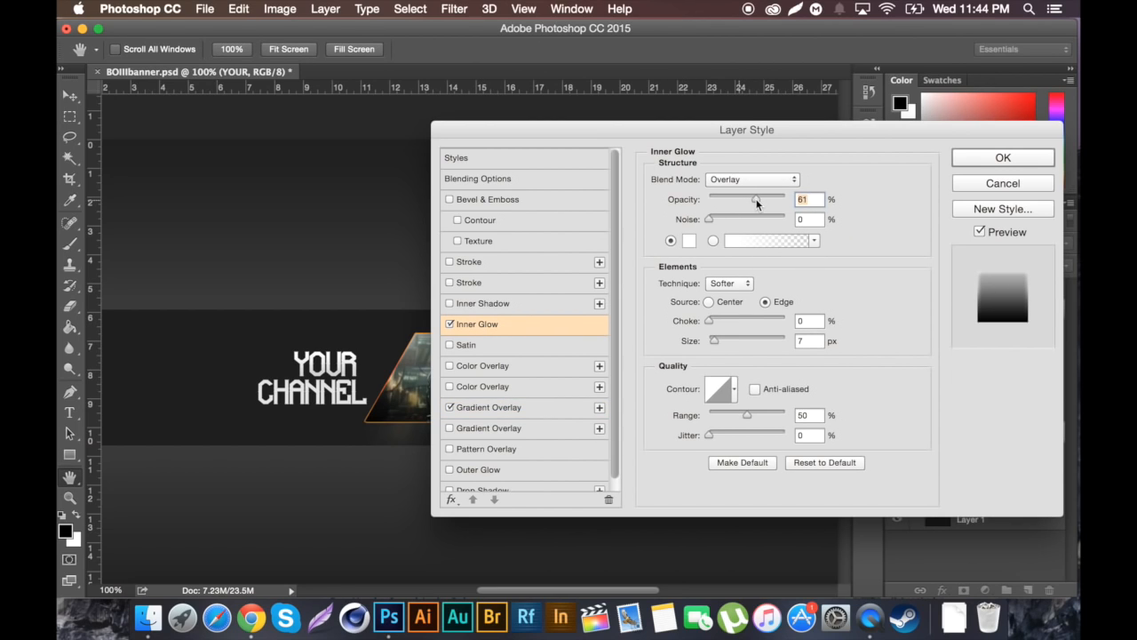
pyautogui.moveTo(761, 199); pyautogui.dragTo(760, 198)
pyautogui.scroll(-1, 581, 382)
pyautogui.click(491, 479)
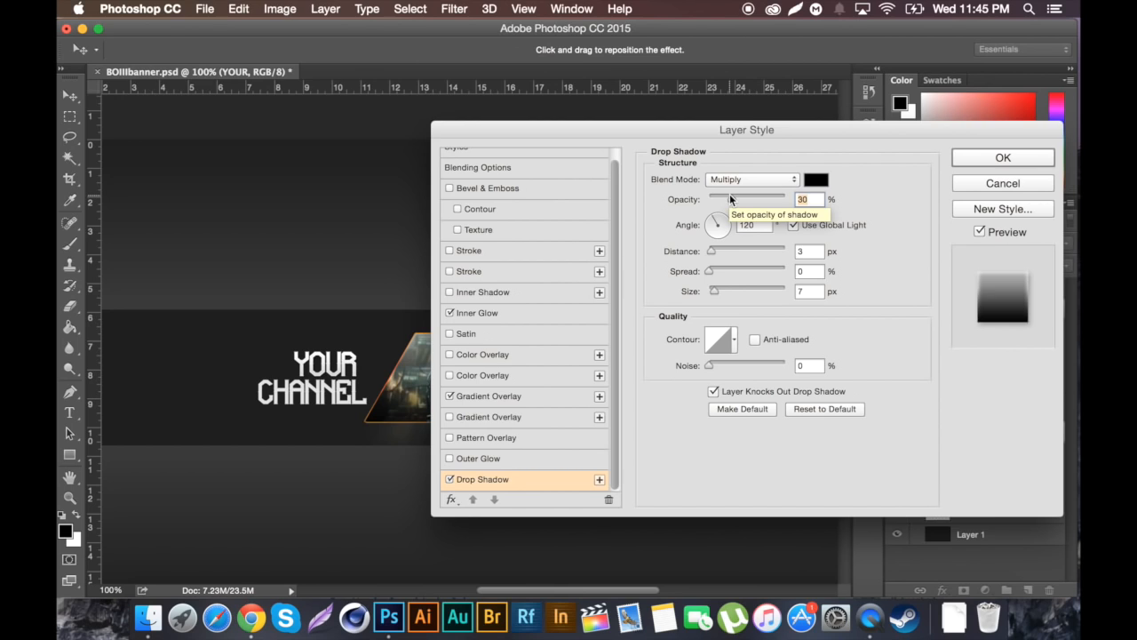
pyautogui.click(999, 157)
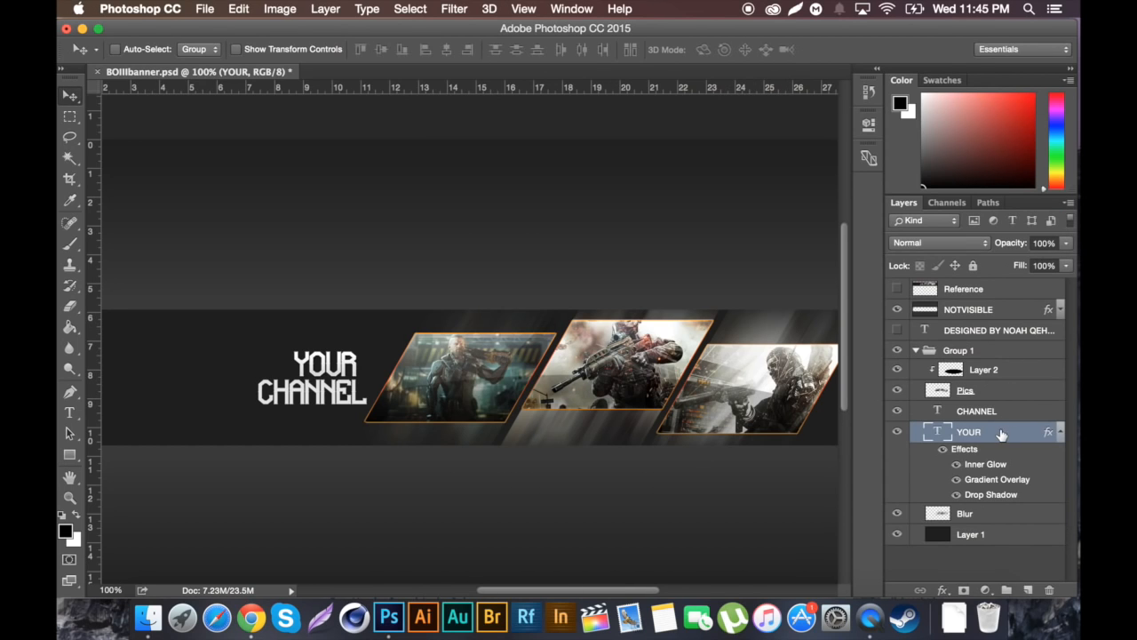
# - Copy the layer style of the YOUR text onto the CHANNEL text and collapse the effect lists of both layers
pyautogui.rightClick(999, 431)
pyautogui.scroll(-10, 932, 455)
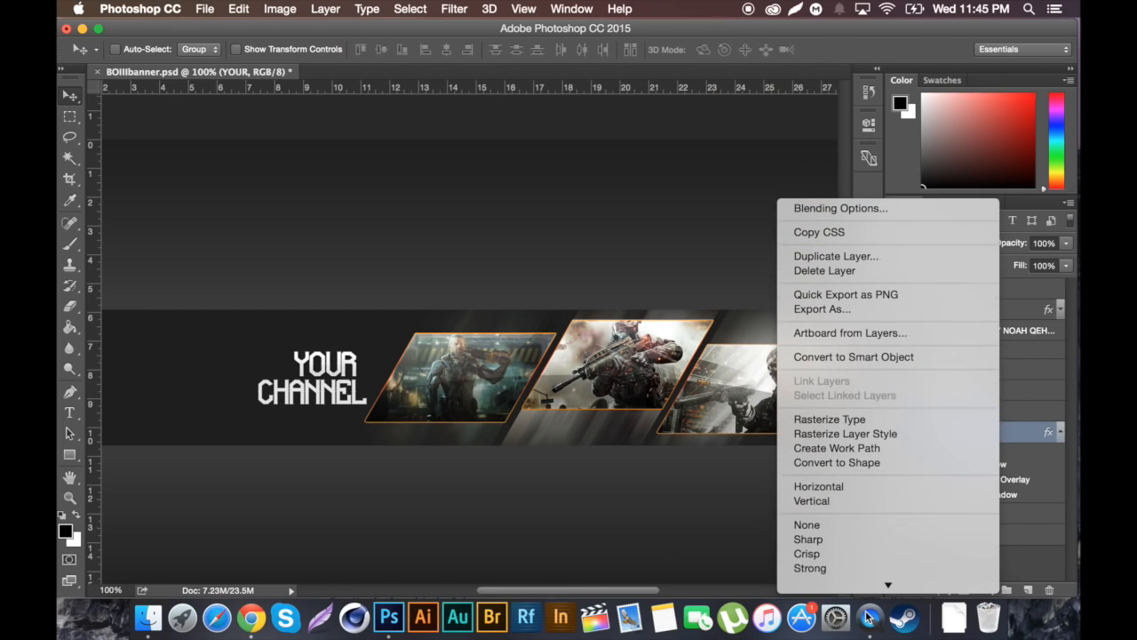
pyautogui.scroll(-5, 847, 507)
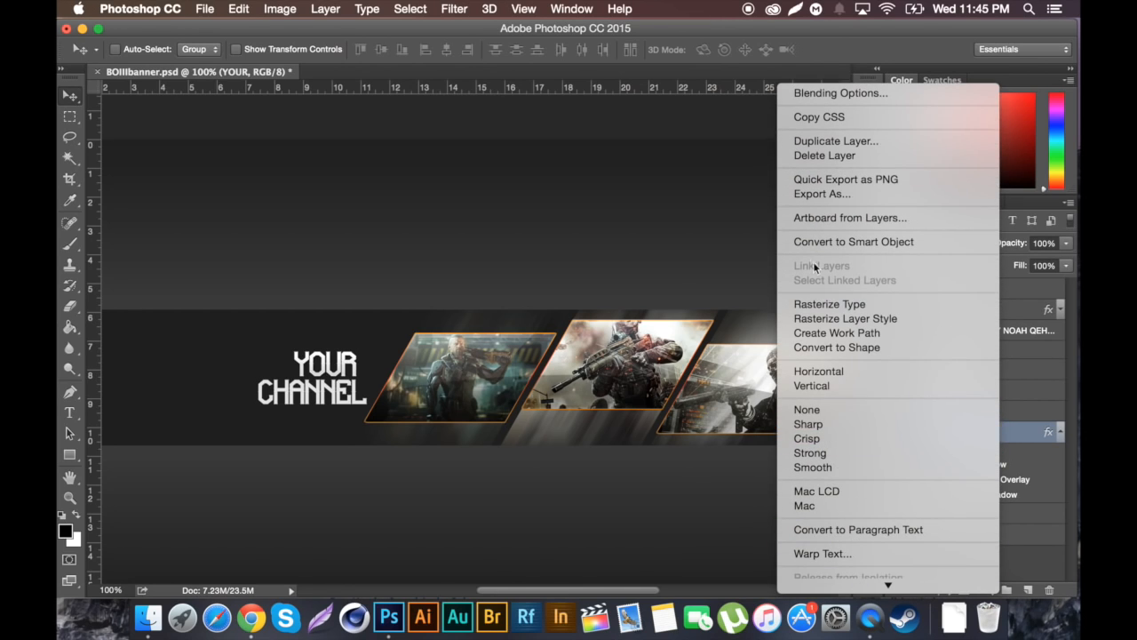
pyautogui.scroll(-7, 838, 456)
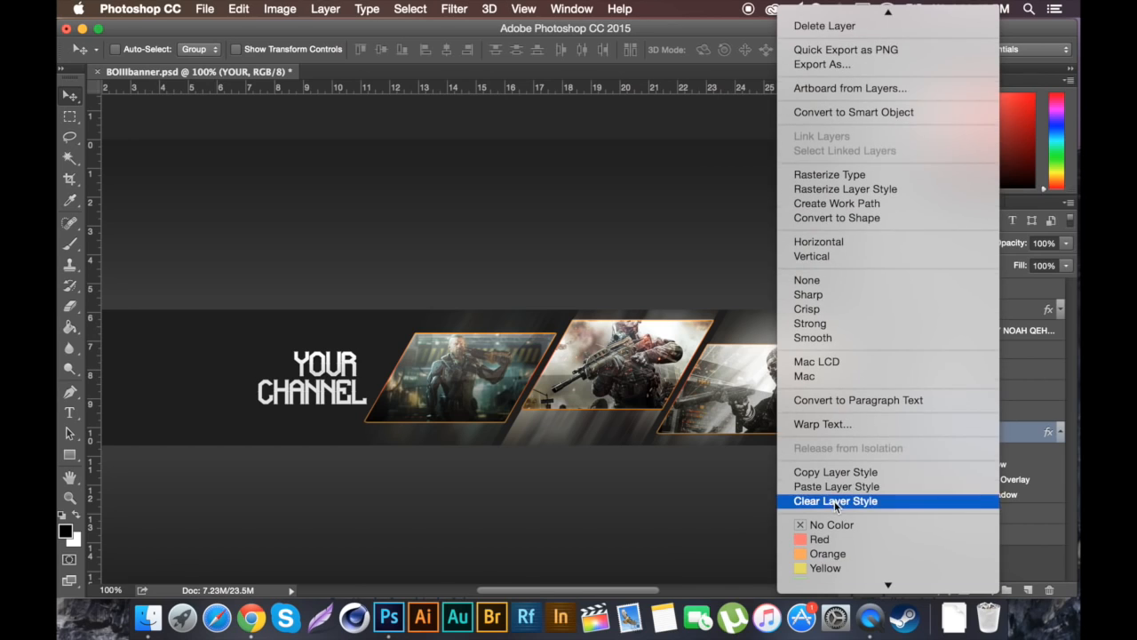
pyautogui.click(820, 478)
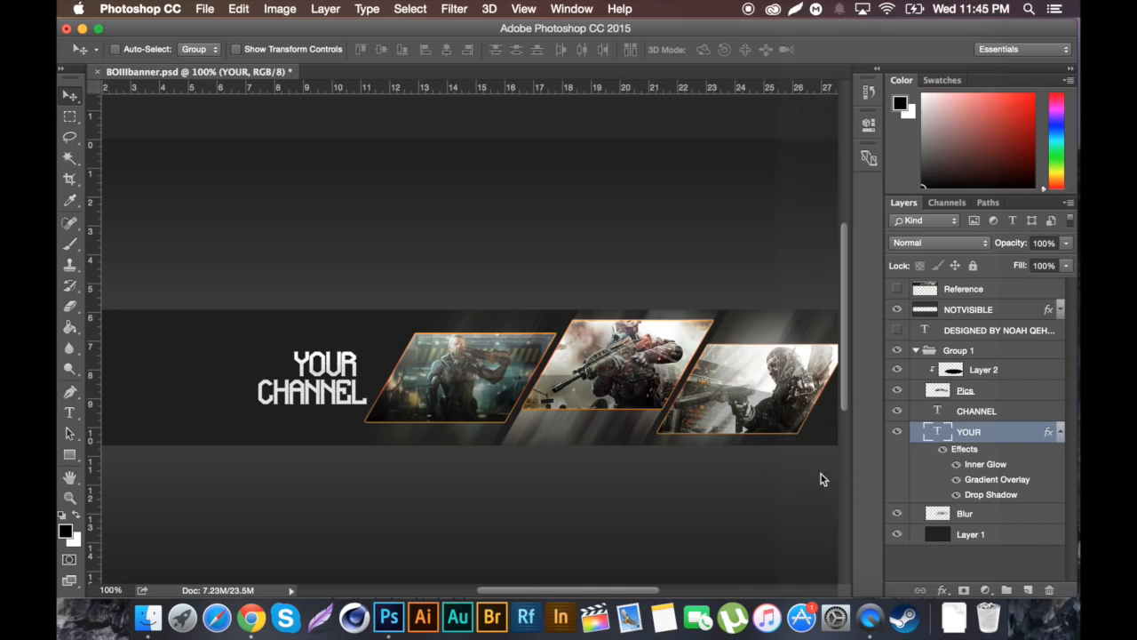
pyautogui.rightClick(1013, 410)
pyautogui.moveTo(924, 636)
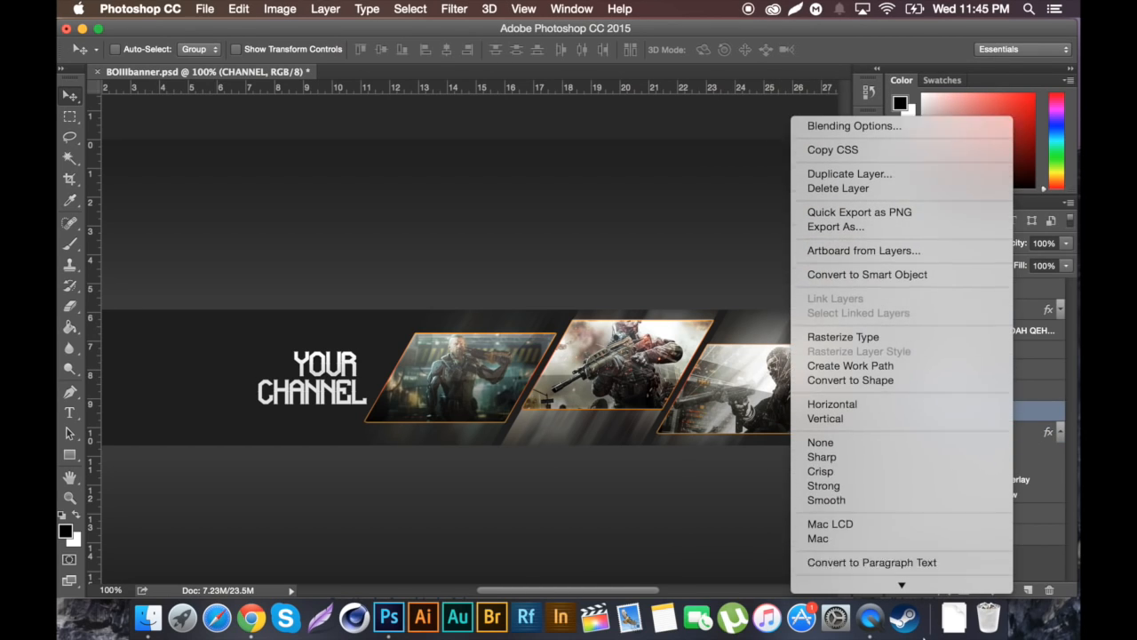
pyautogui.click(863, 503)
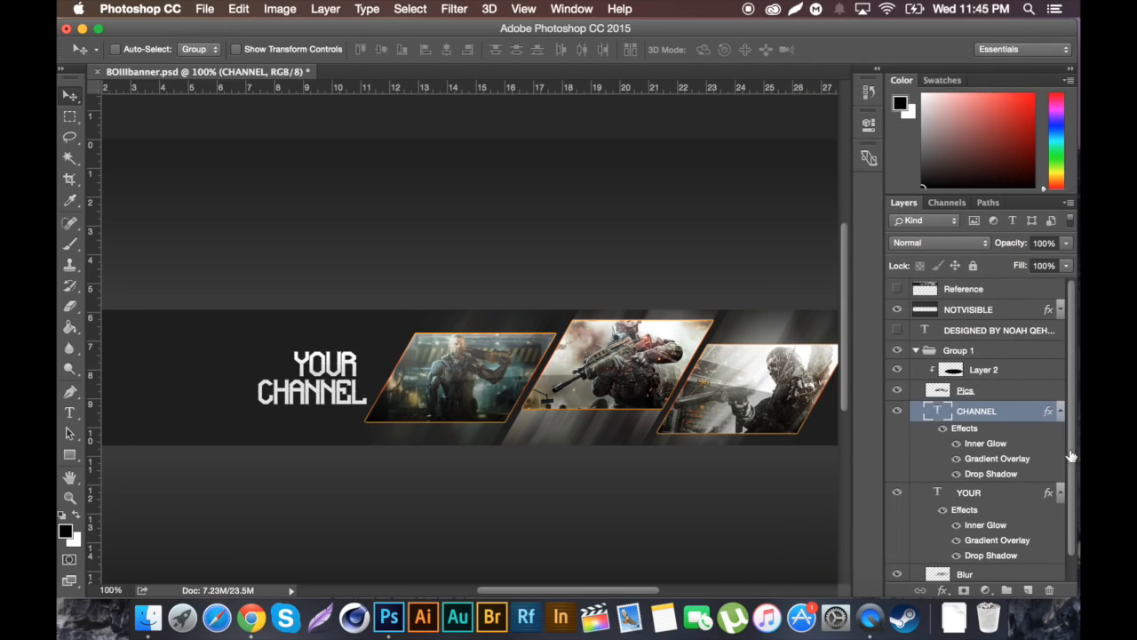
pyautogui.click(1060, 491)
pyautogui.click(1060, 411)
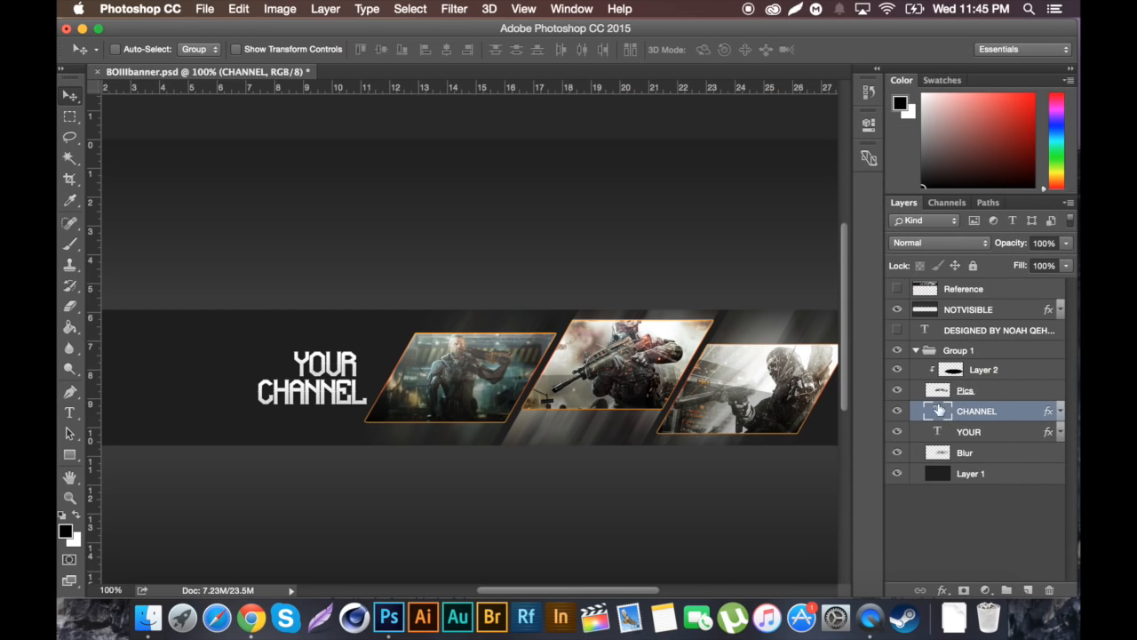
# - Recolor the CHANNEL text to orange ff7e00
pyautogui.doubleClick(933, 411)
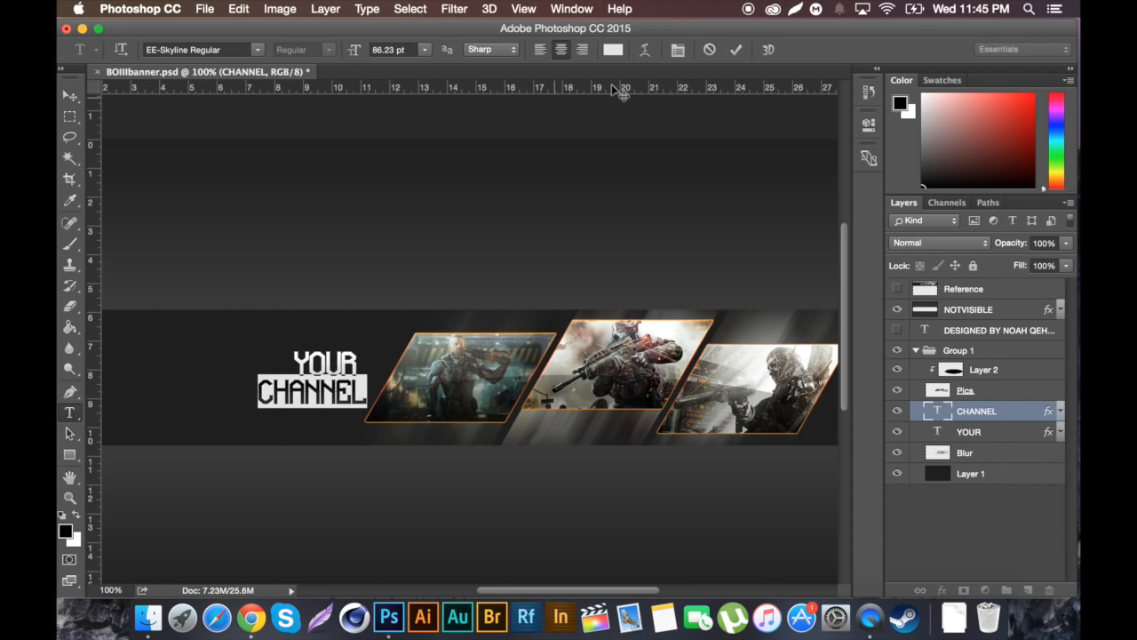
pyautogui.click(613, 49)
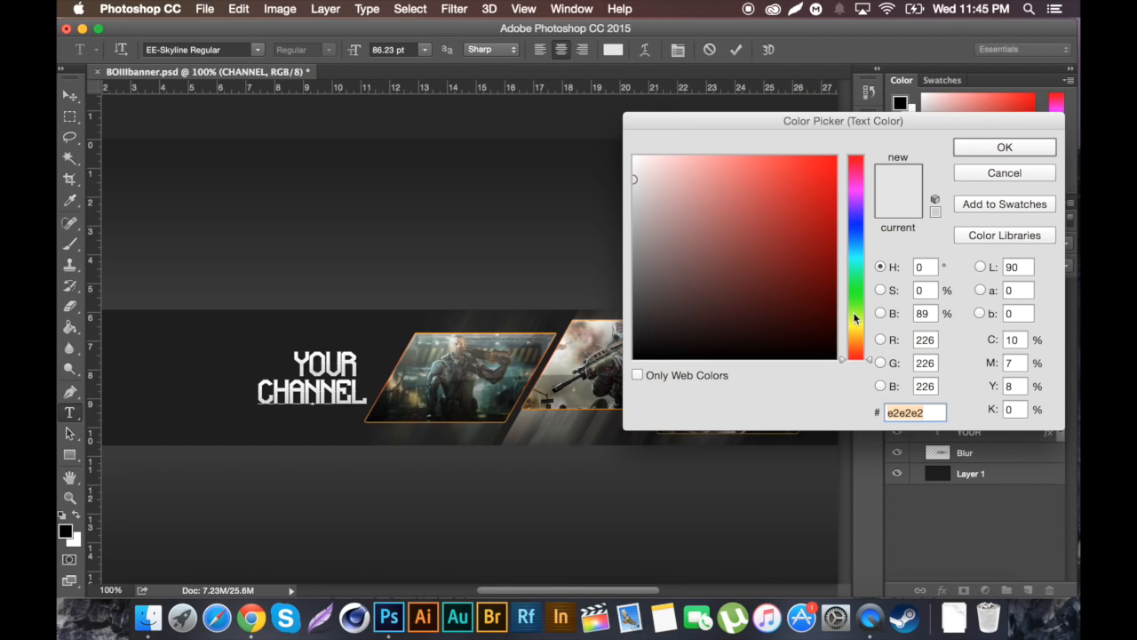
pyautogui.moveTo(858, 330); pyautogui.dragTo(859, 347)
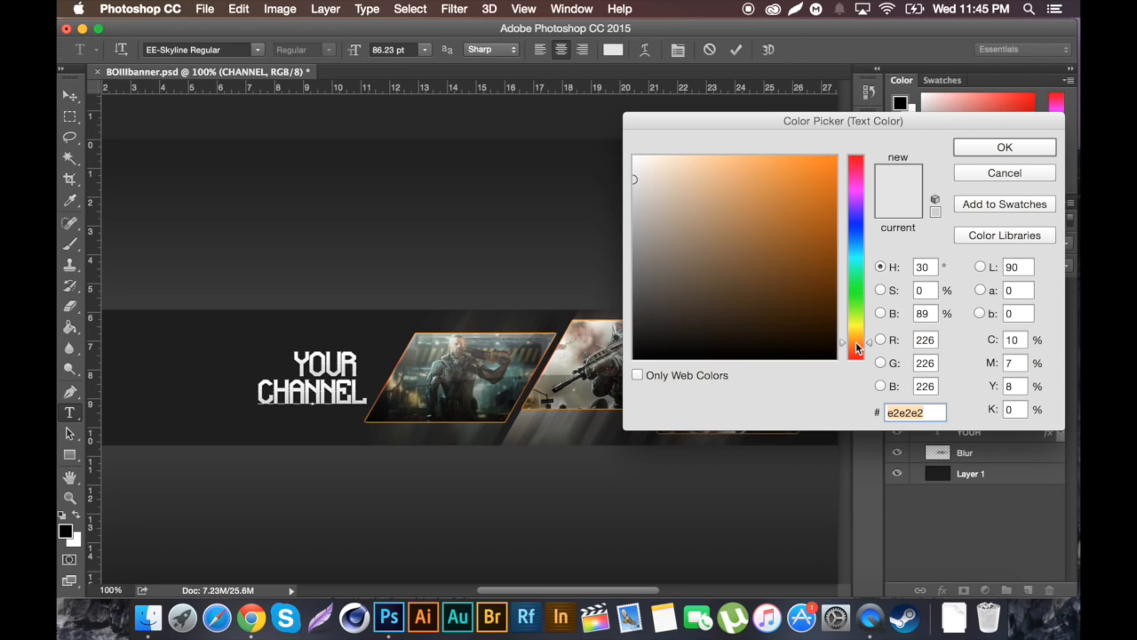
pyautogui.moveTo(784, 216); pyautogui.dragTo(849, 143)
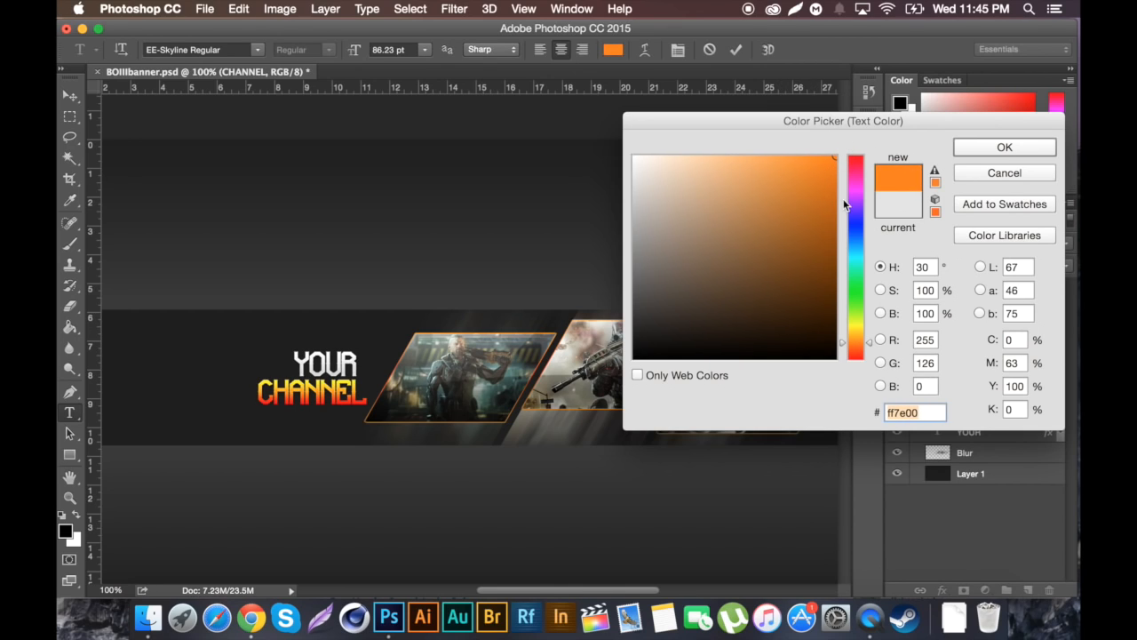
pyautogui.click(1000, 149)
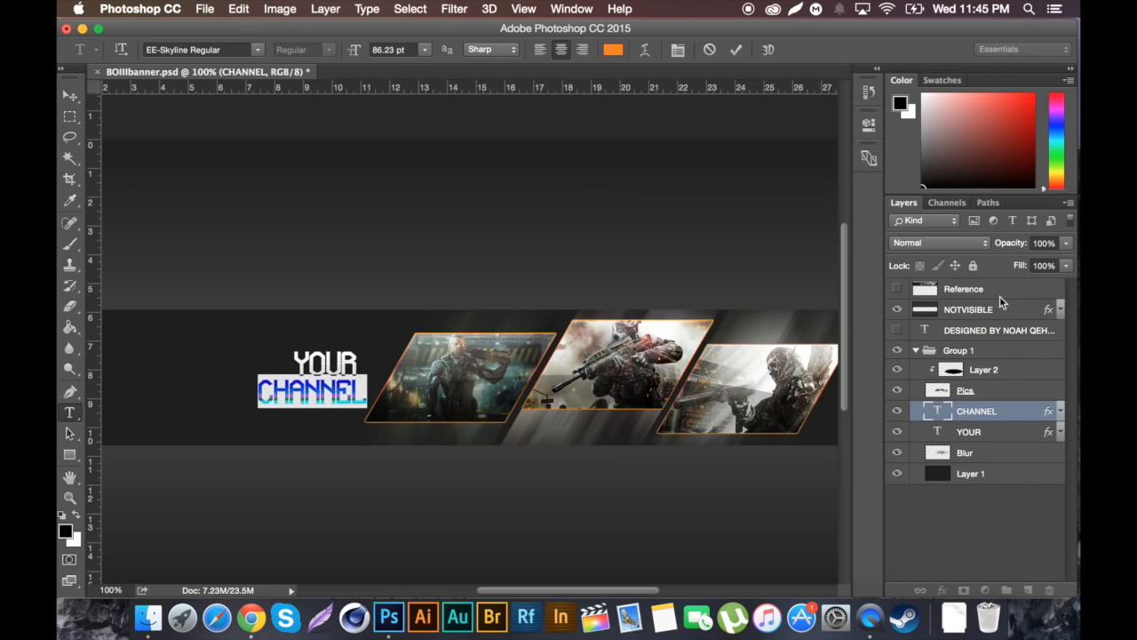
pyautogui.click(1025, 413)
pyautogui.press('v')
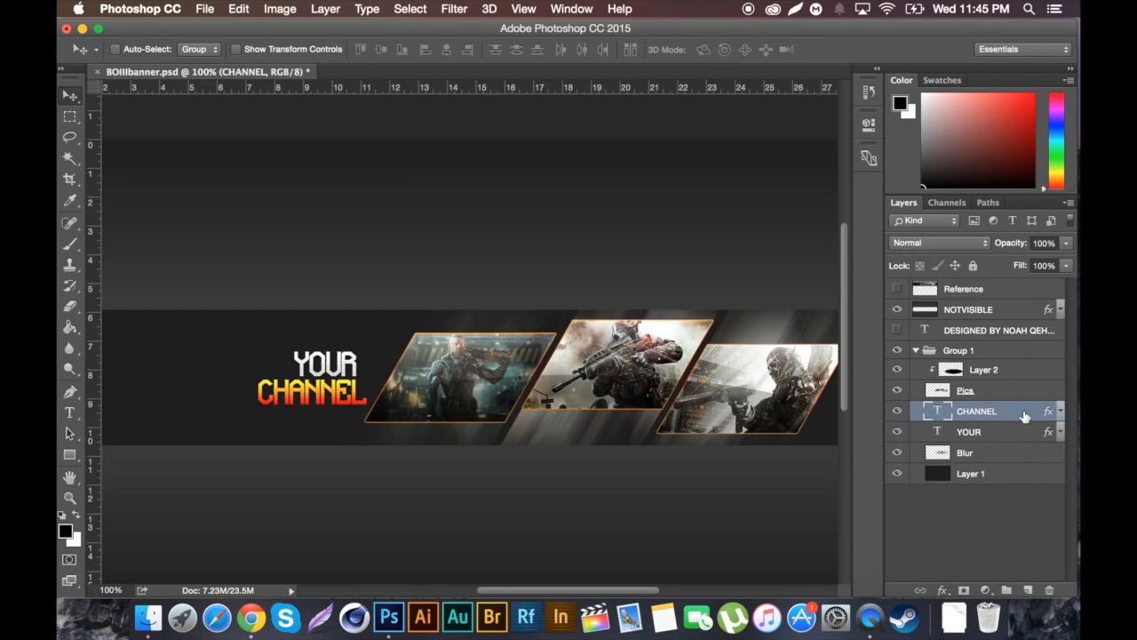
# - Reduce the Gradient Overlay opacity on the CHANNEL text to 36%
pyautogui.doubleClick(1025, 413)
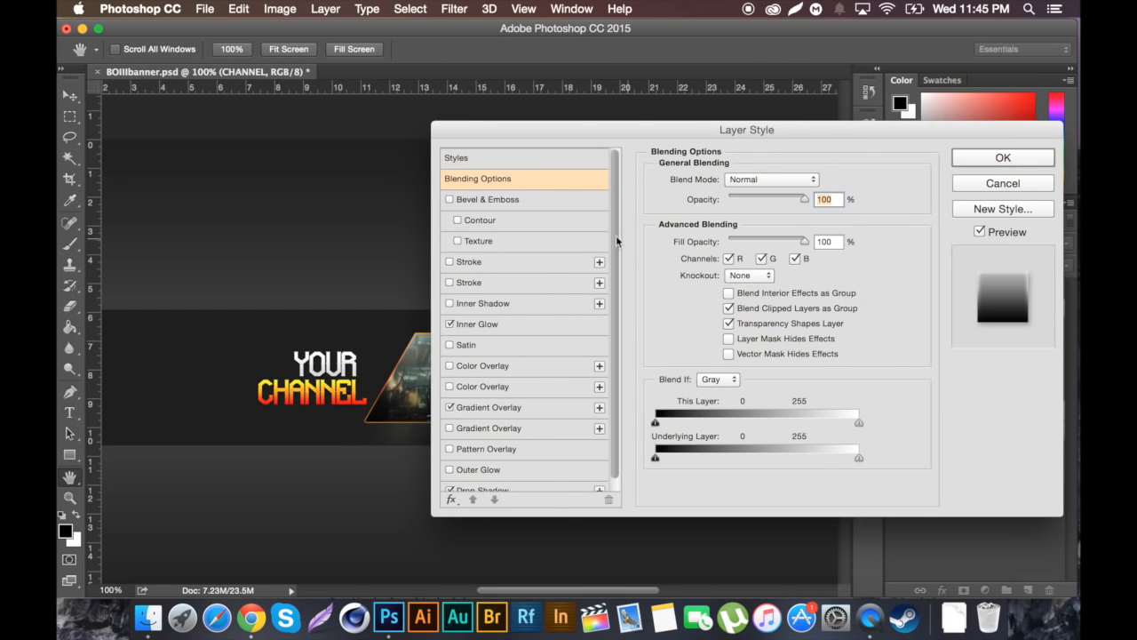
pyautogui.click(497, 407)
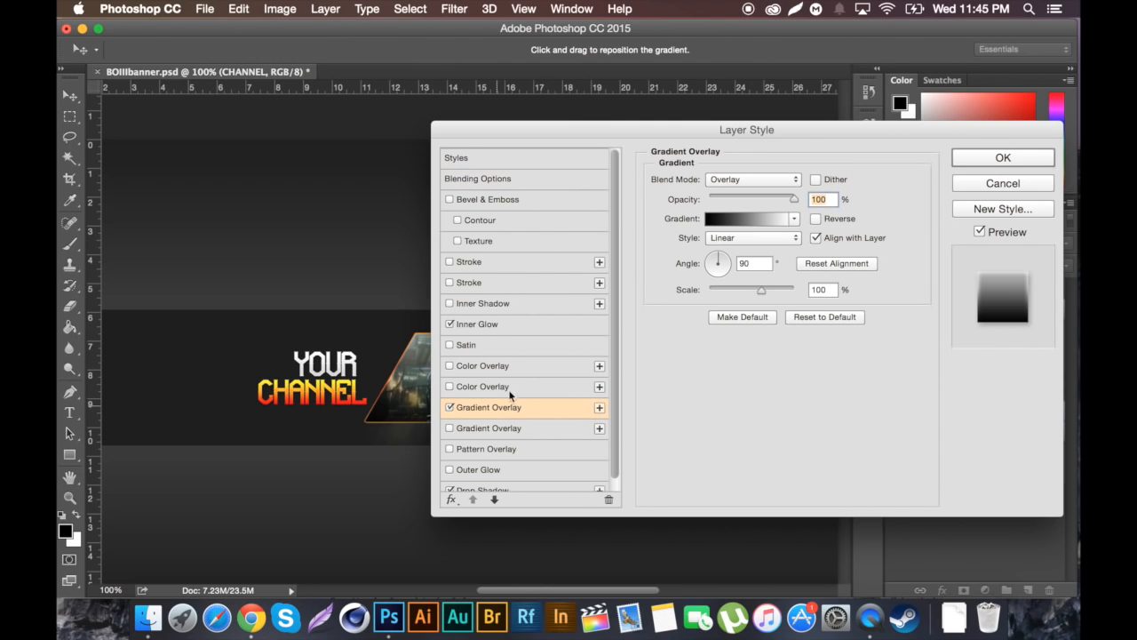
pyautogui.click(751, 195)
pyautogui.click(739, 197)
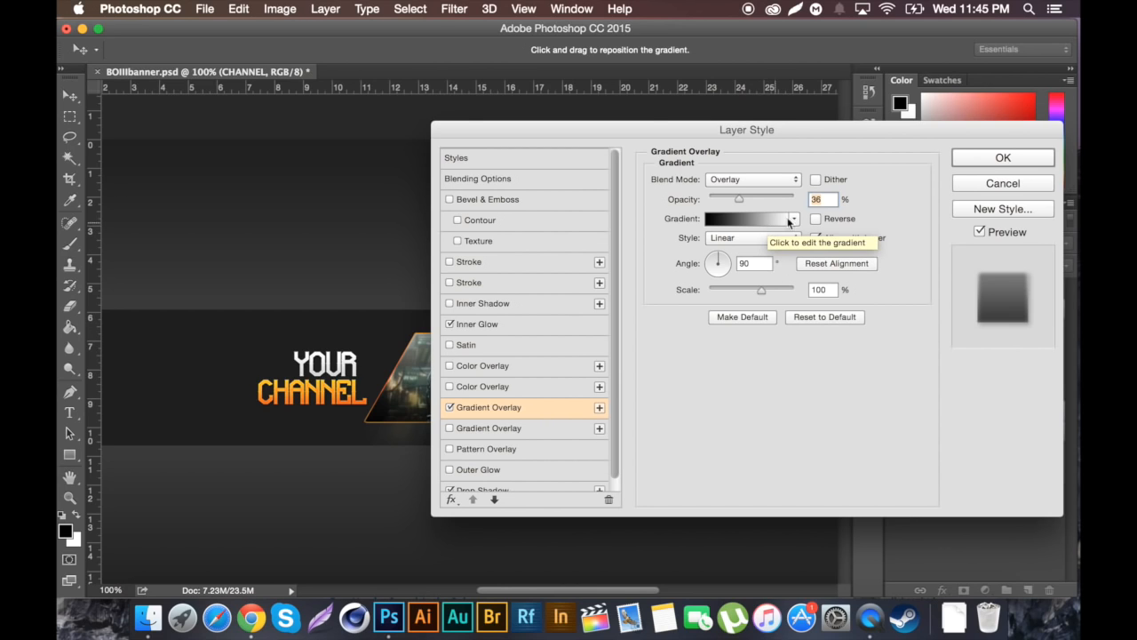
pyautogui.click(995, 159)
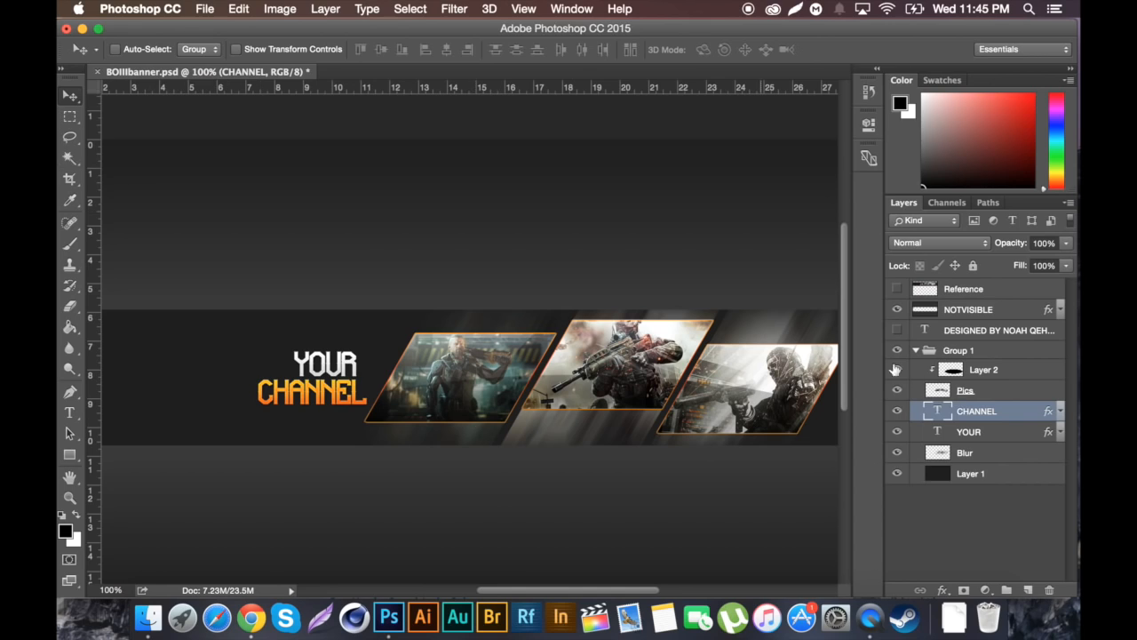
pyautogui.click(69, 416)
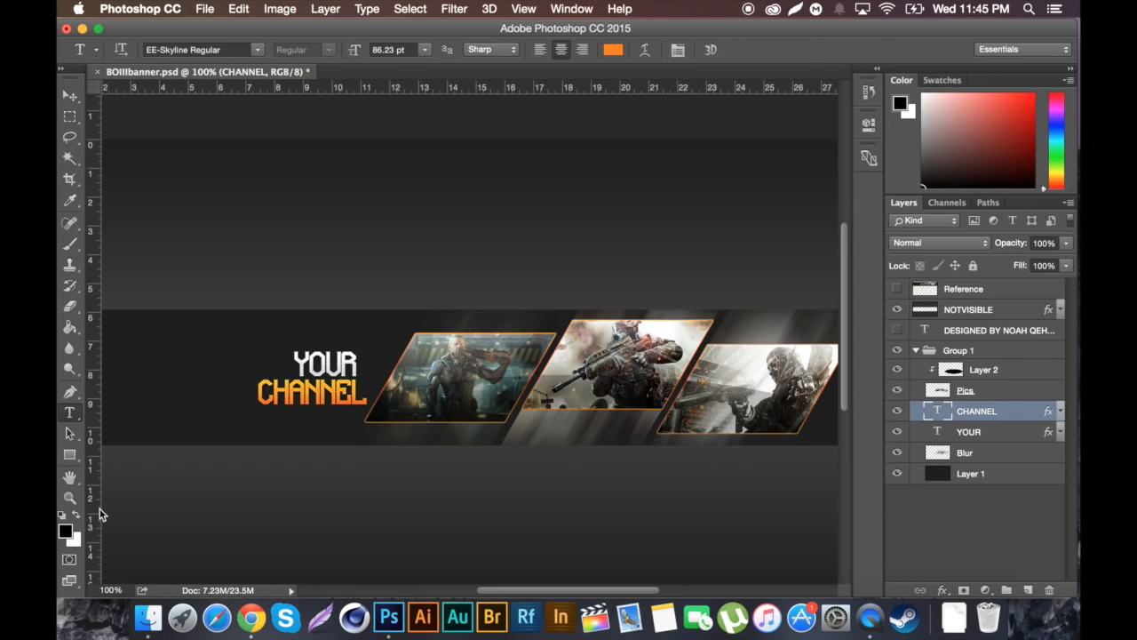
pyautogui.click(76, 515)
pyautogui.click(613, 50)
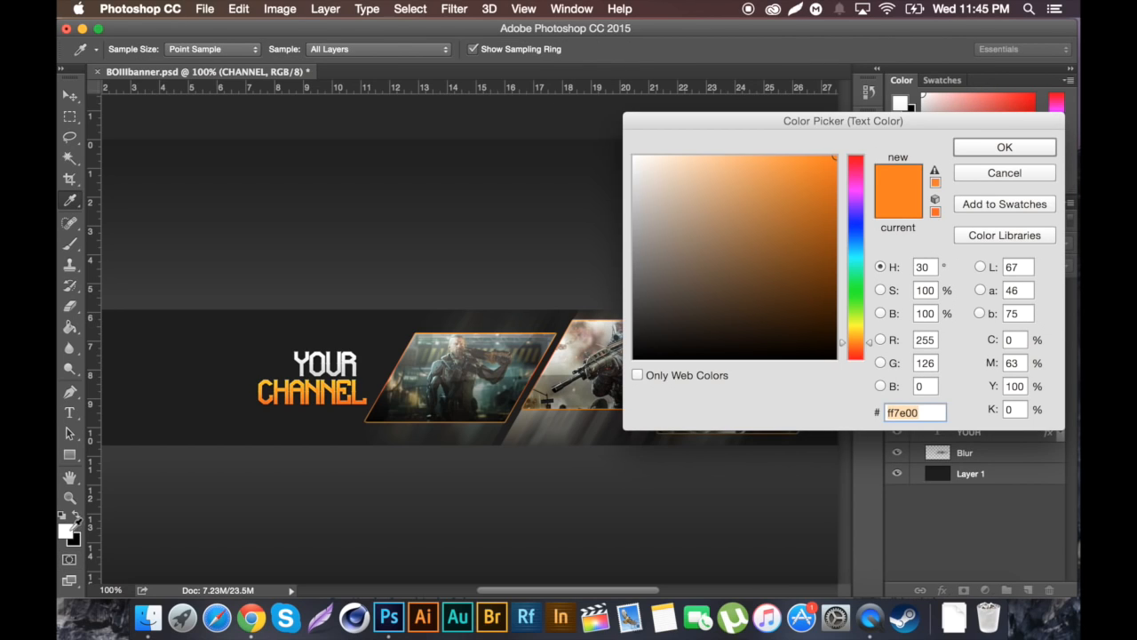
pyautogui.click(66, 529)
pyautogui.click(1017, 147)
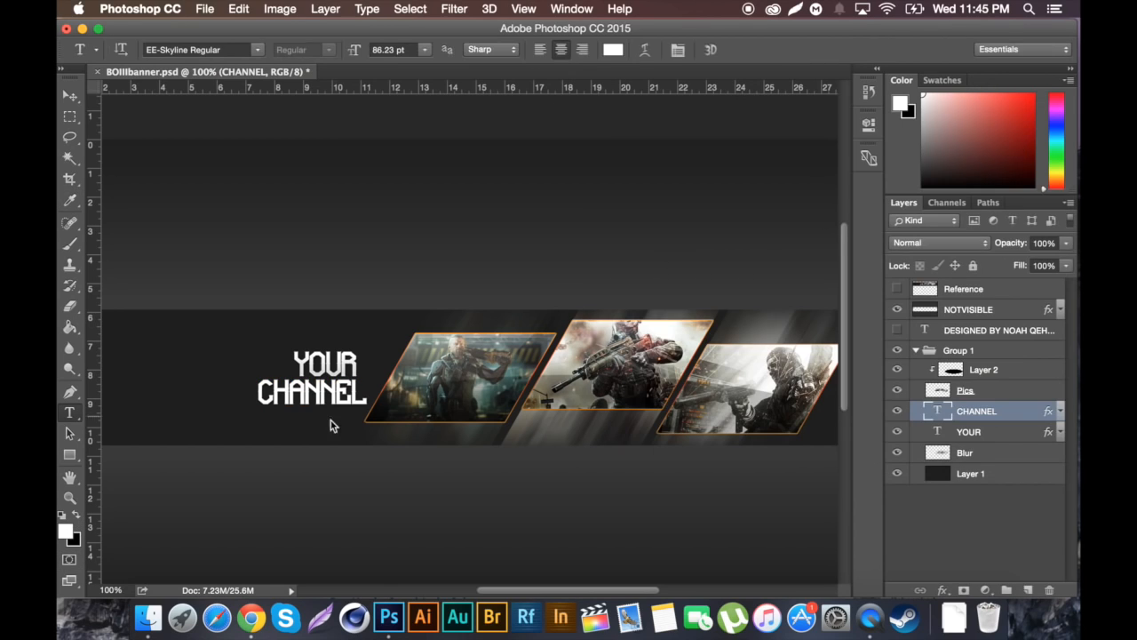
pyautogui.press('super+z')
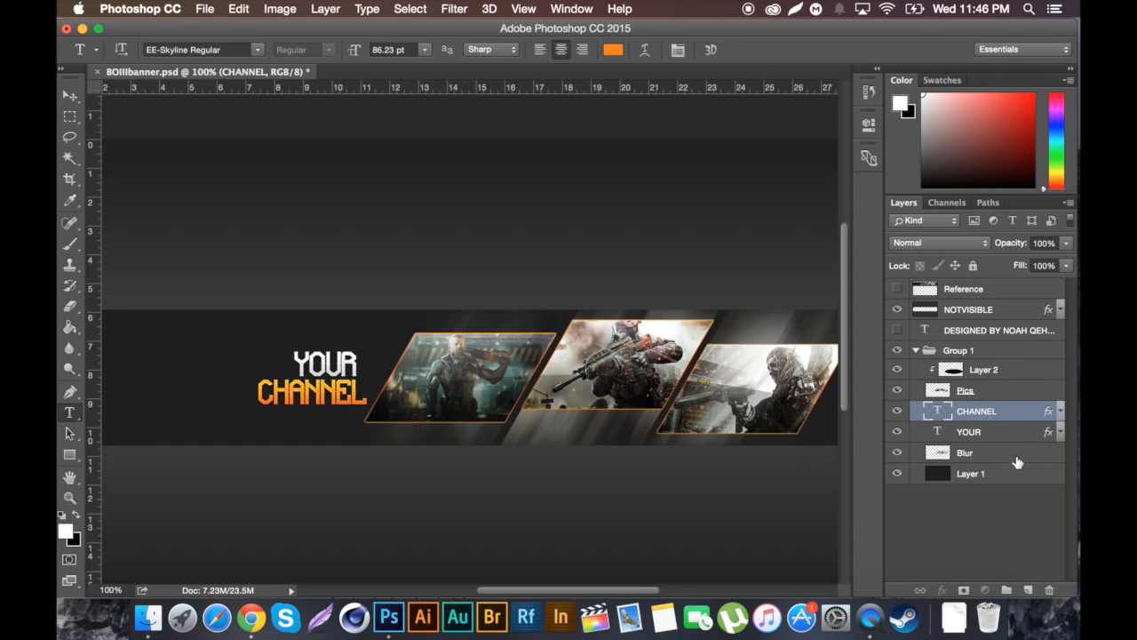
pyautogui.click(1018, 460)
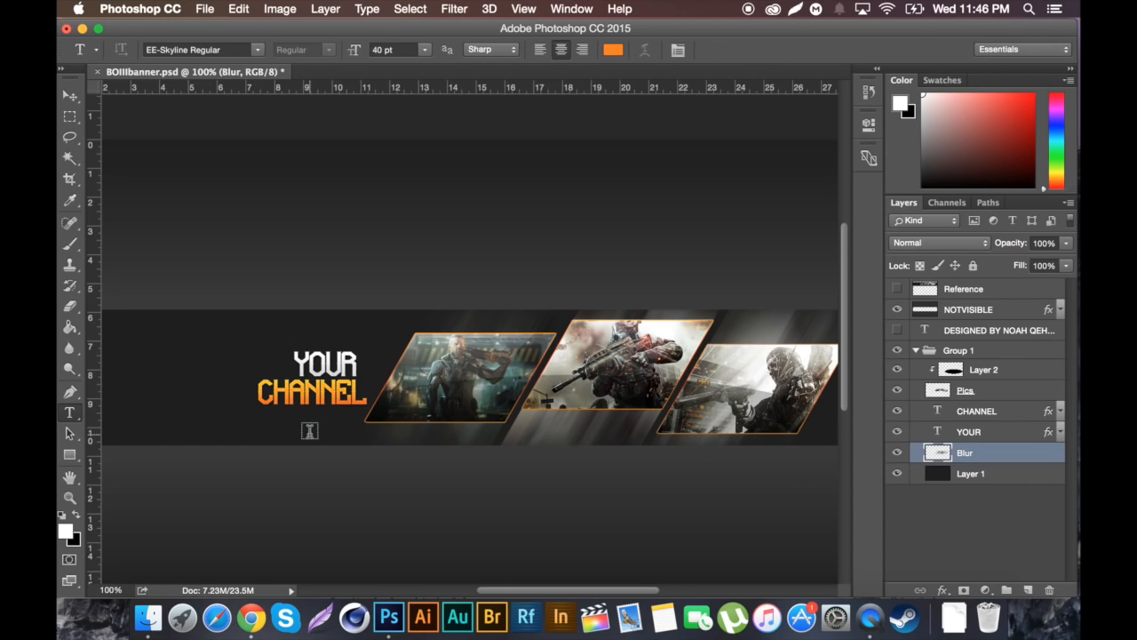
pyautogui.click(309, 427)
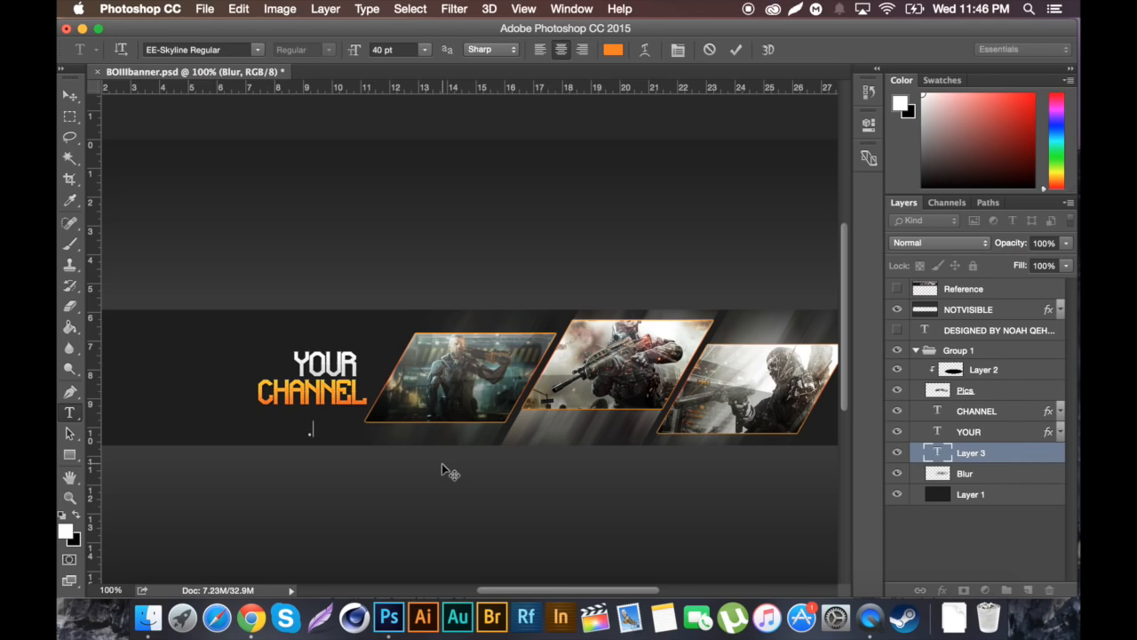
pyautogui.write('www.youtube.com/')
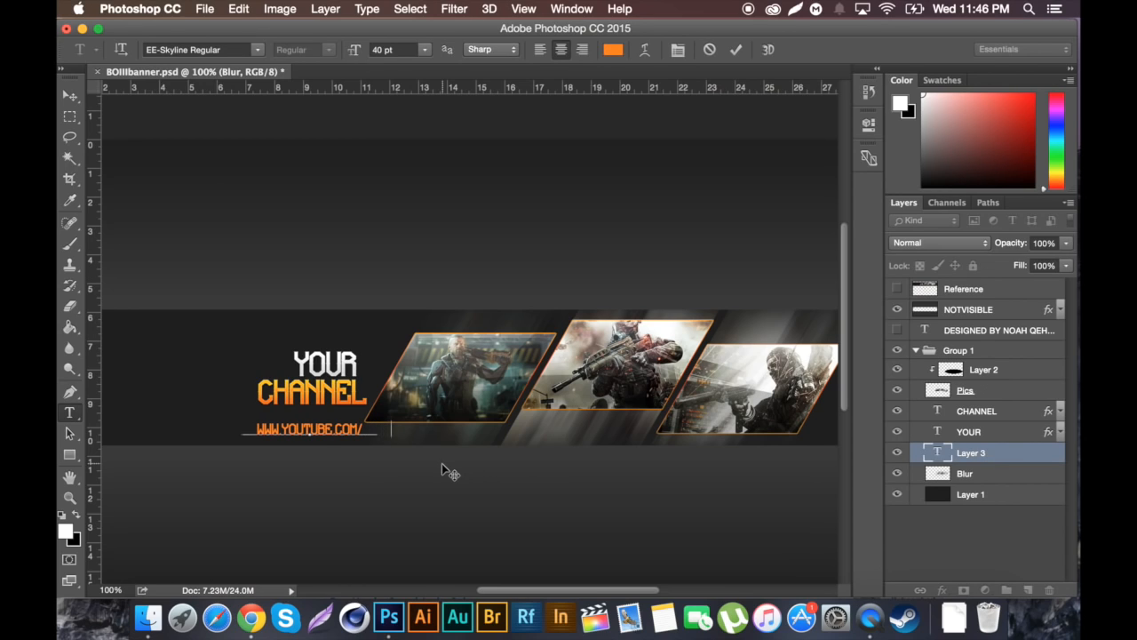